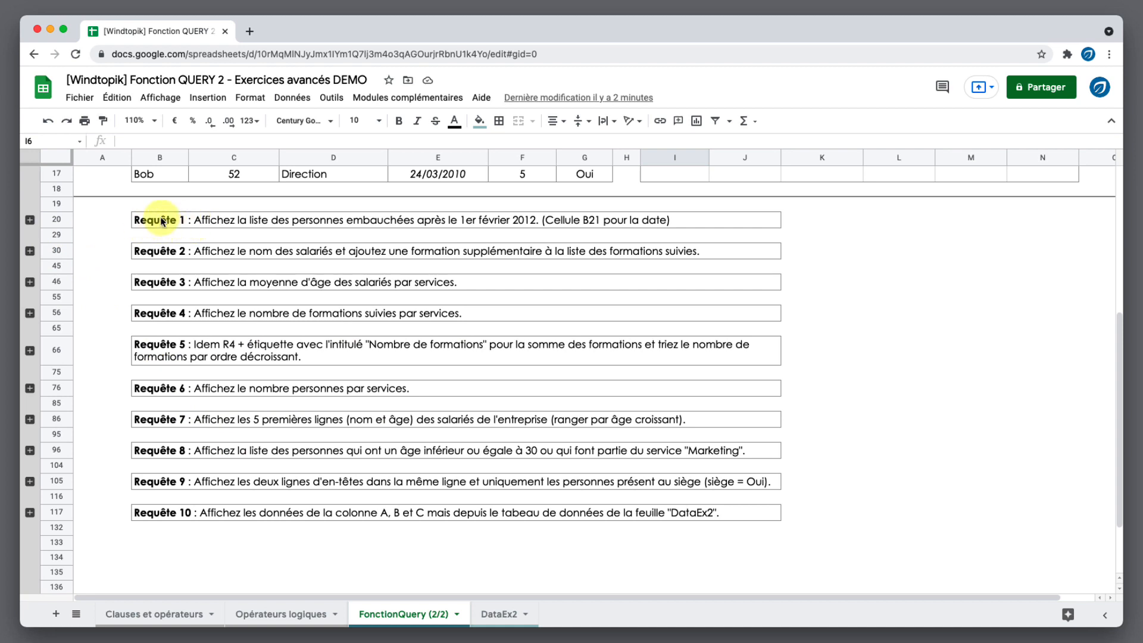
# Examine the collapsed answer rows of Requête 1, its date cell B21 and the company database above it
pyautogui.click(28, 221)
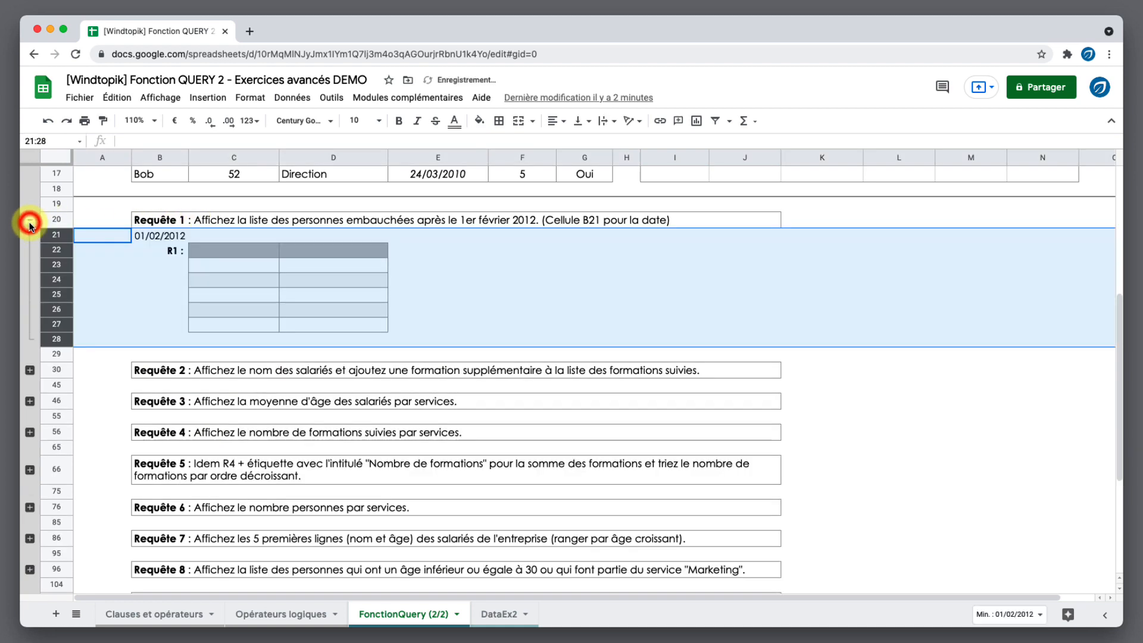
pyautogui.click(225, 250)
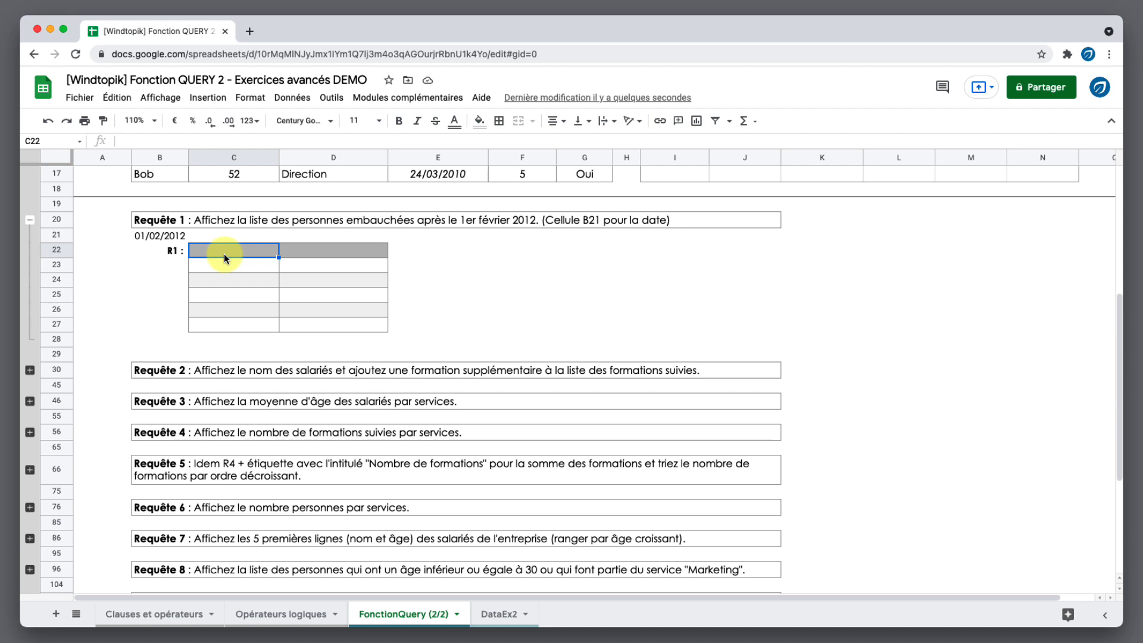
pyautogui.click(30, 219)
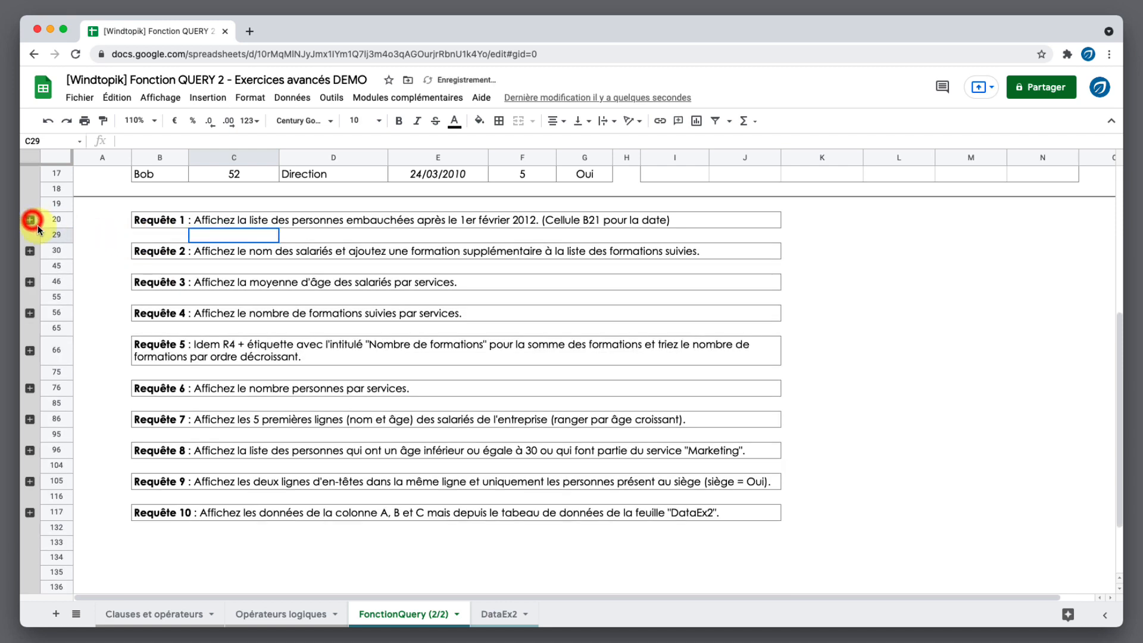
pyautogui.scroll(5, 391, 268)
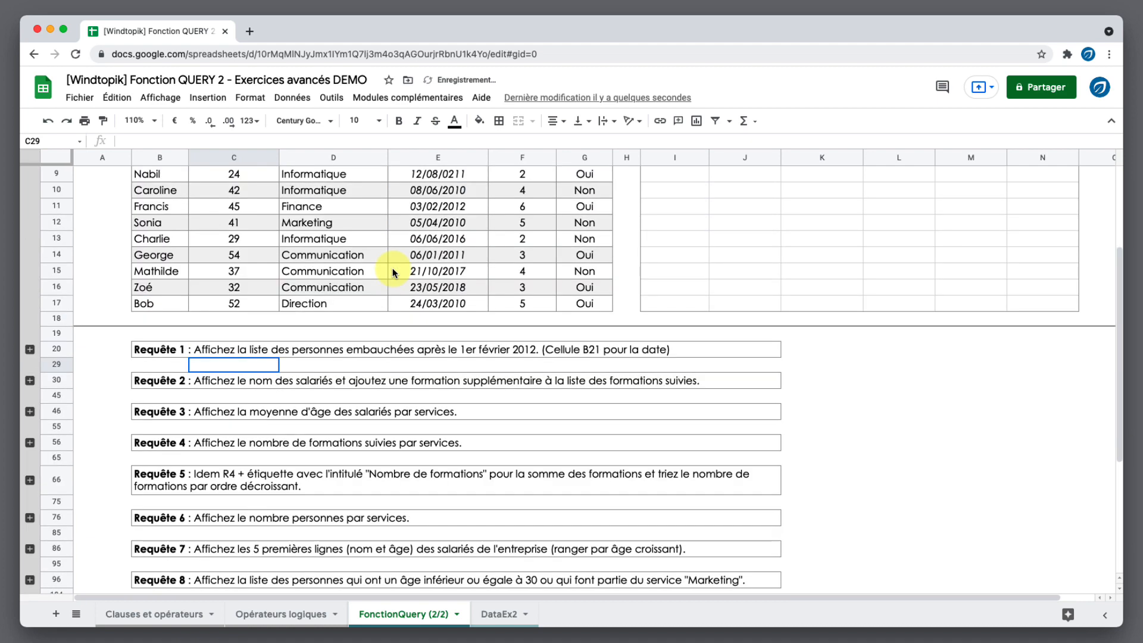
pyautogui.scroll(1, 392, 268)
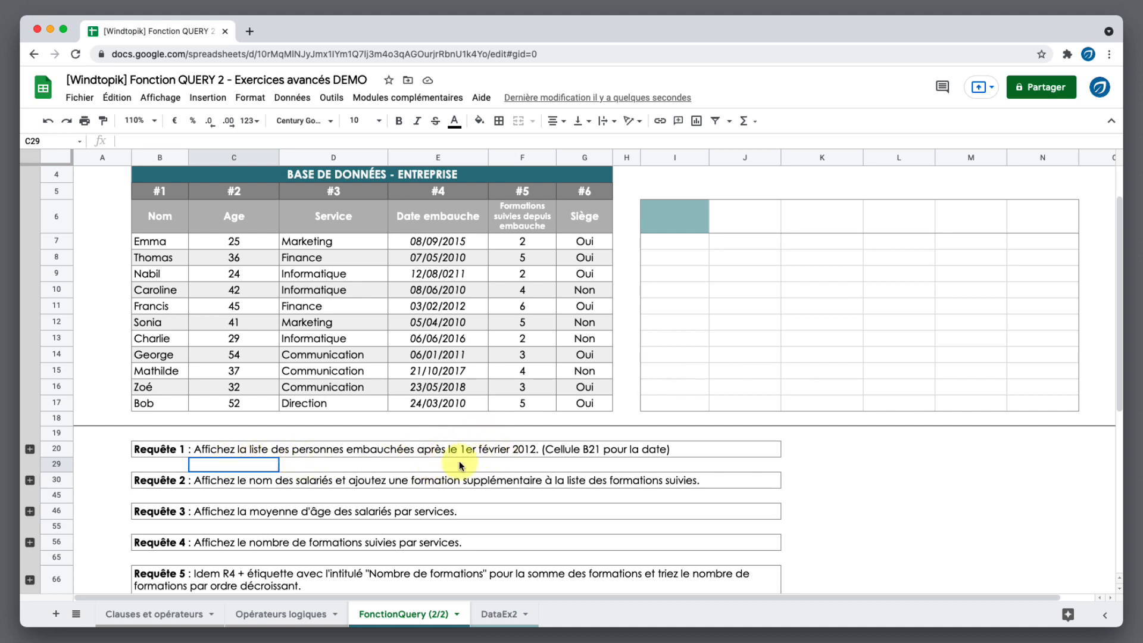
pyautogui.scroll(1, 521, 460)
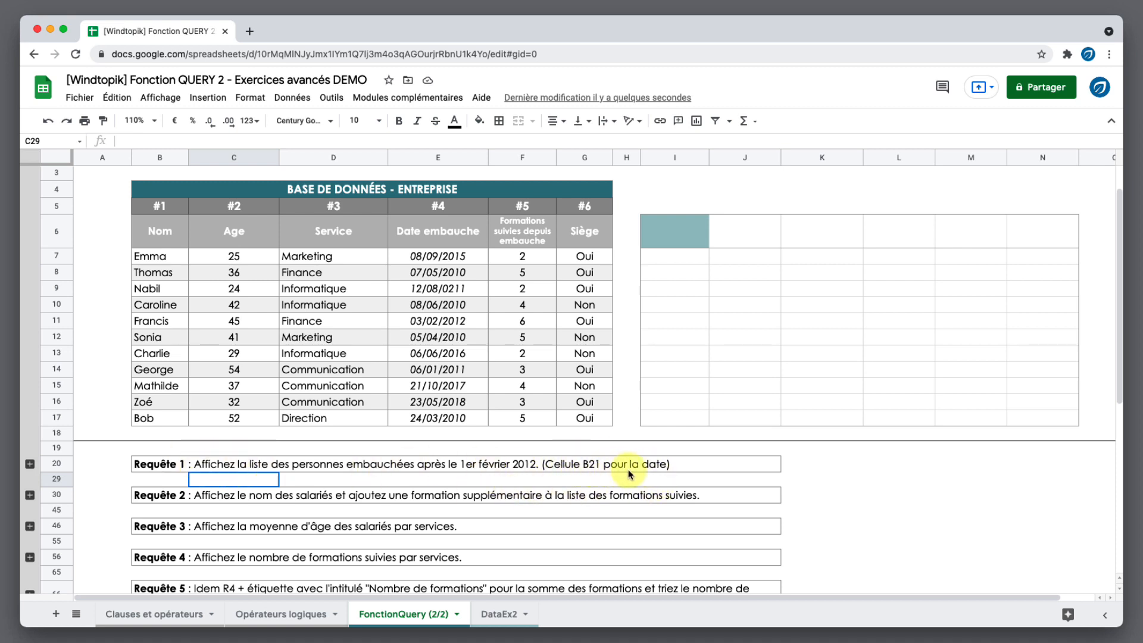
pyautogui.click(30, 464)
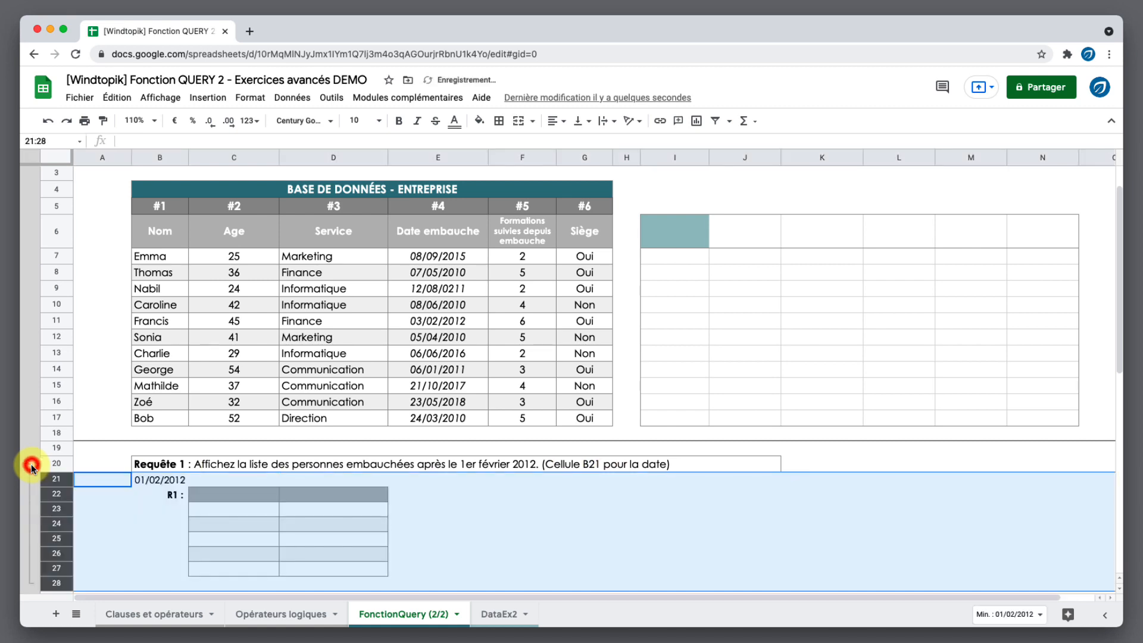
pyautogui.click(155, 481)
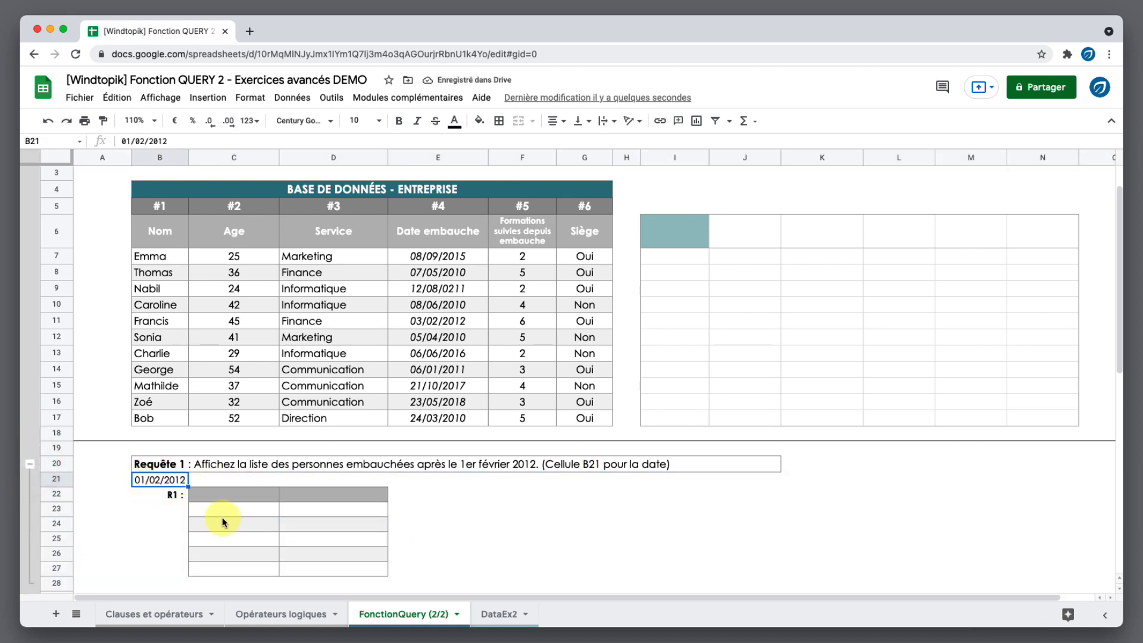
pyautogui.click(30, 463)
pyautogui.scroll(2, 504, 462)
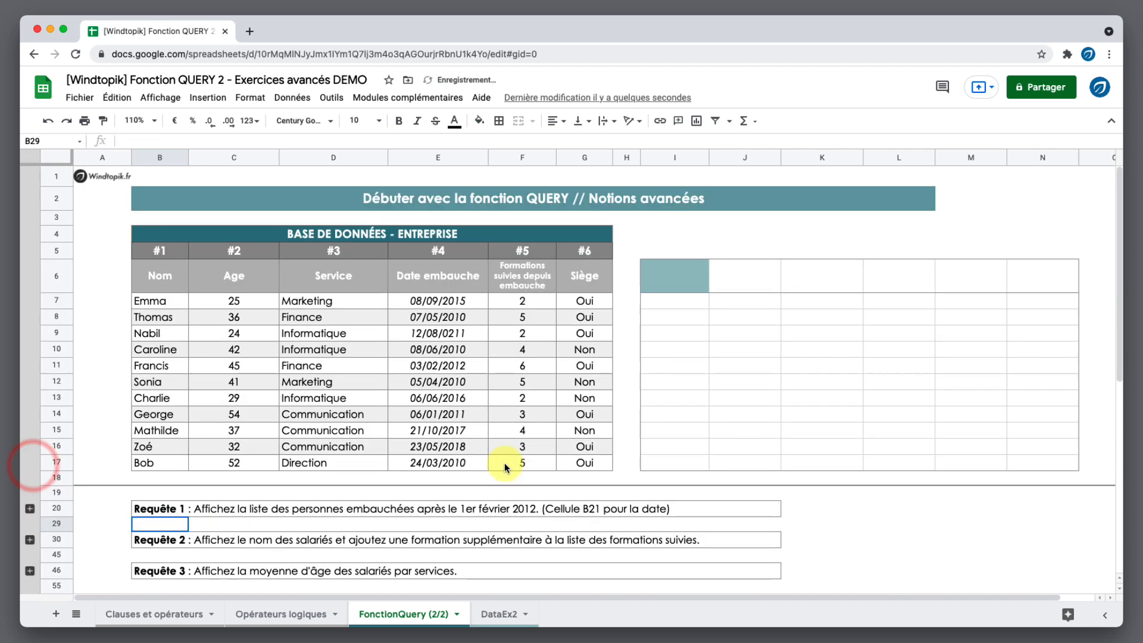
# Enter the reference date 01/02/2012 in cell I5, just above the empty results table
pyautogui.click(661, 249)
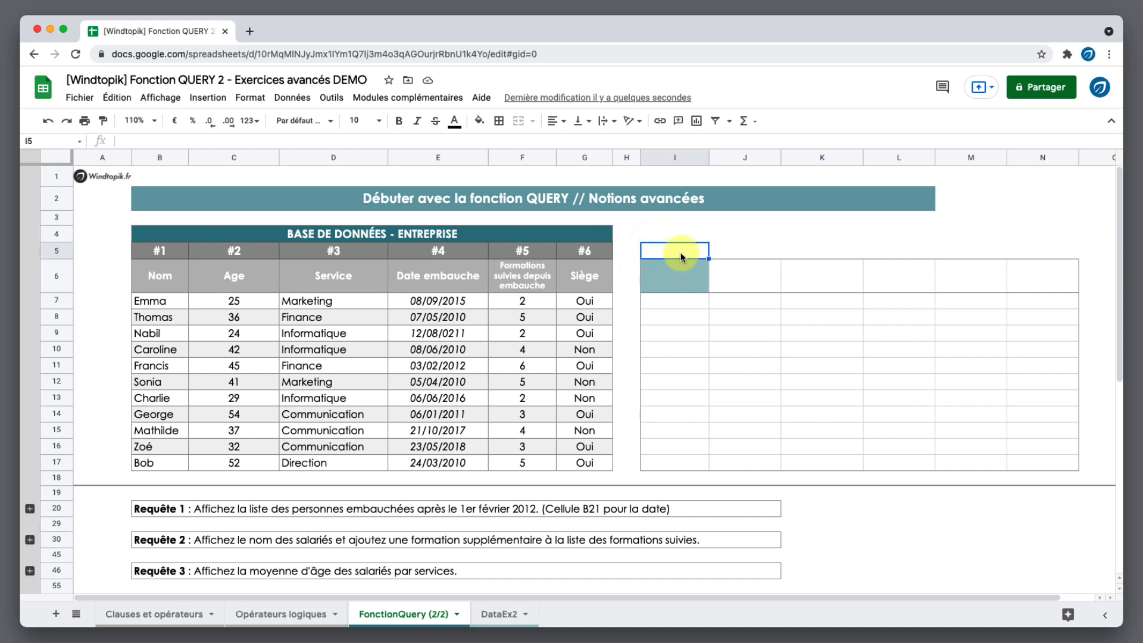
pyautogui.write('01/02/2012')
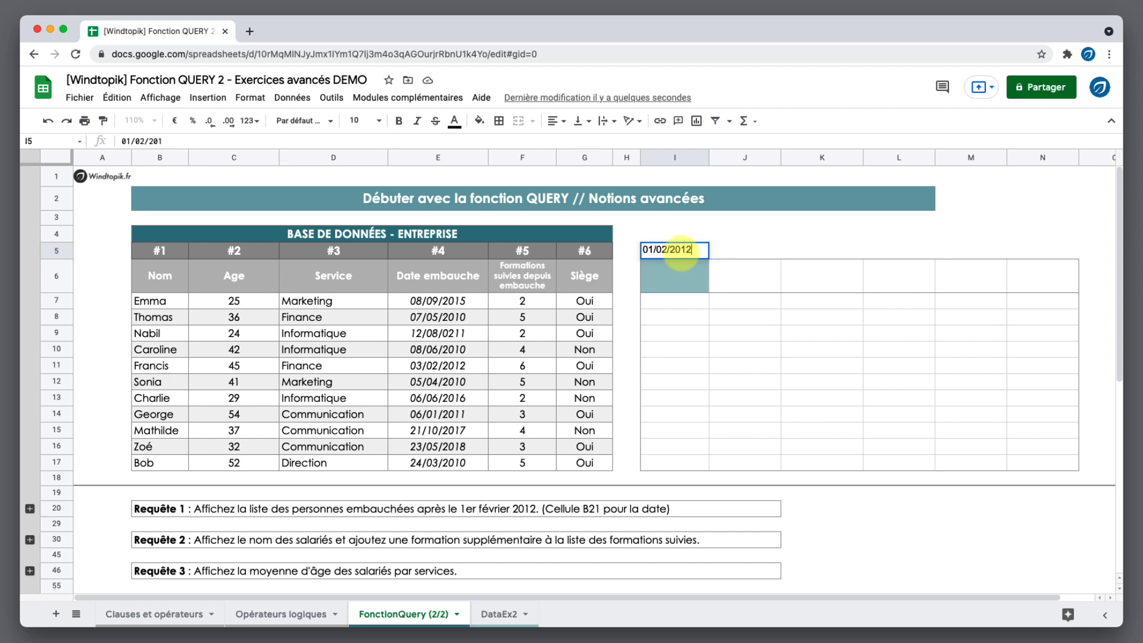
pyautogui.press('Return')
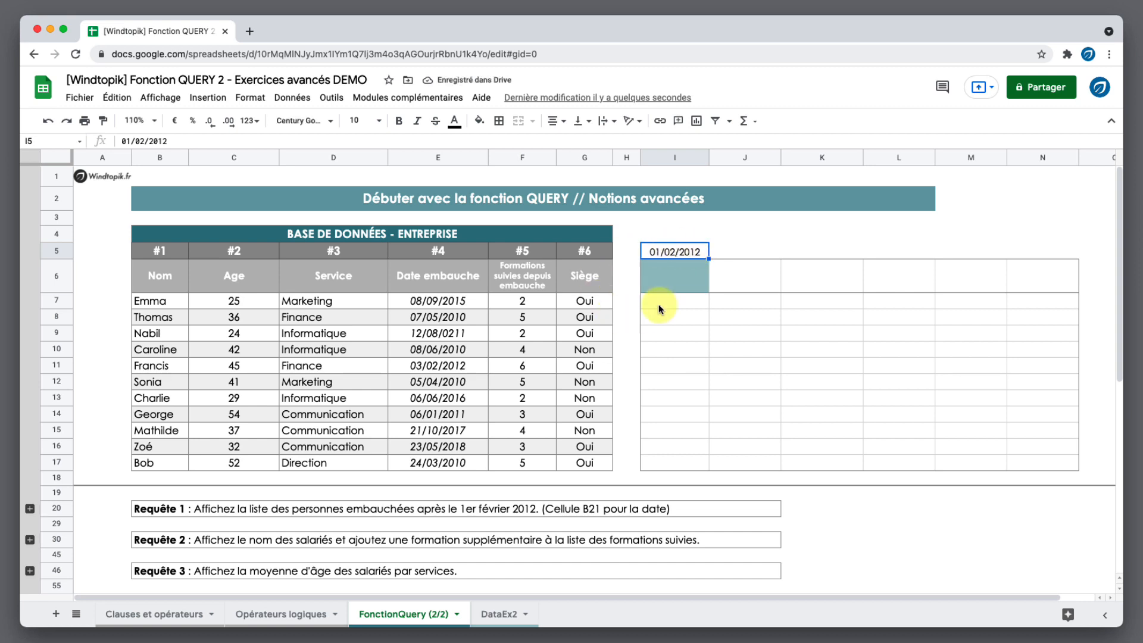
# Begin a QUERY formula in cell I6 with the named range BDD_Entreprise as its data argument
pyautogui.click(690, 277)
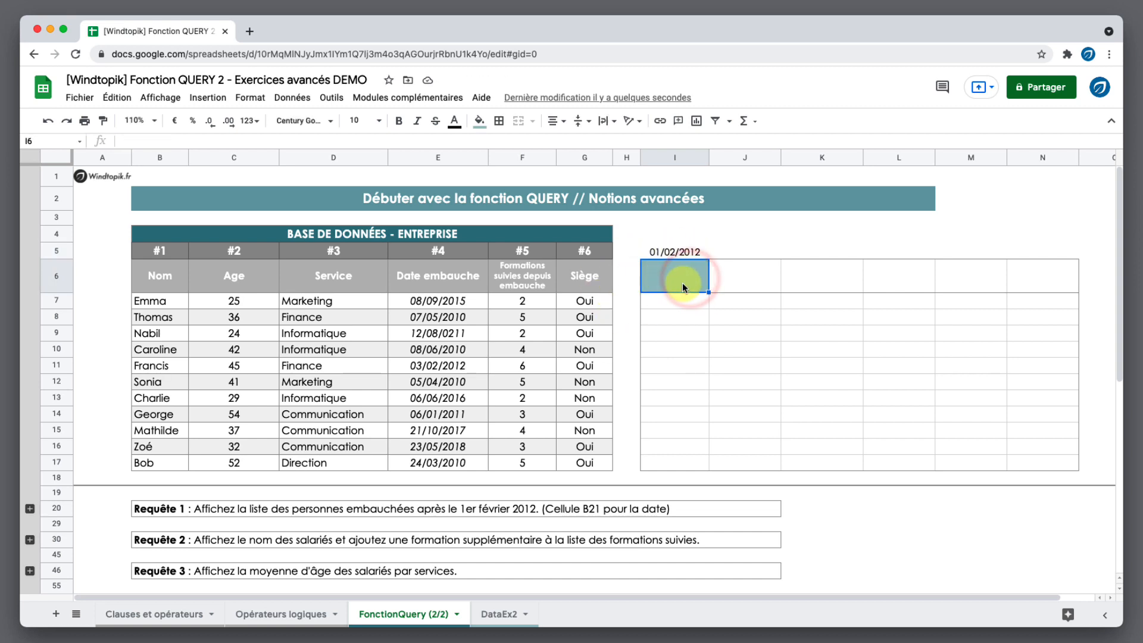
pyautogui.write('=')
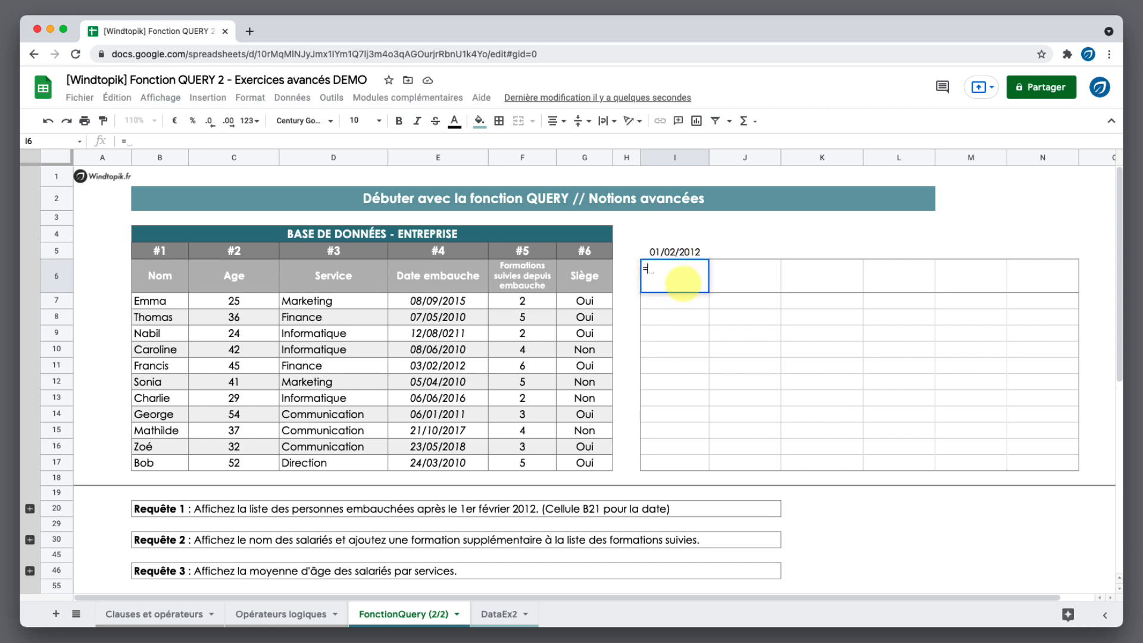
pyautogui.write('quer')
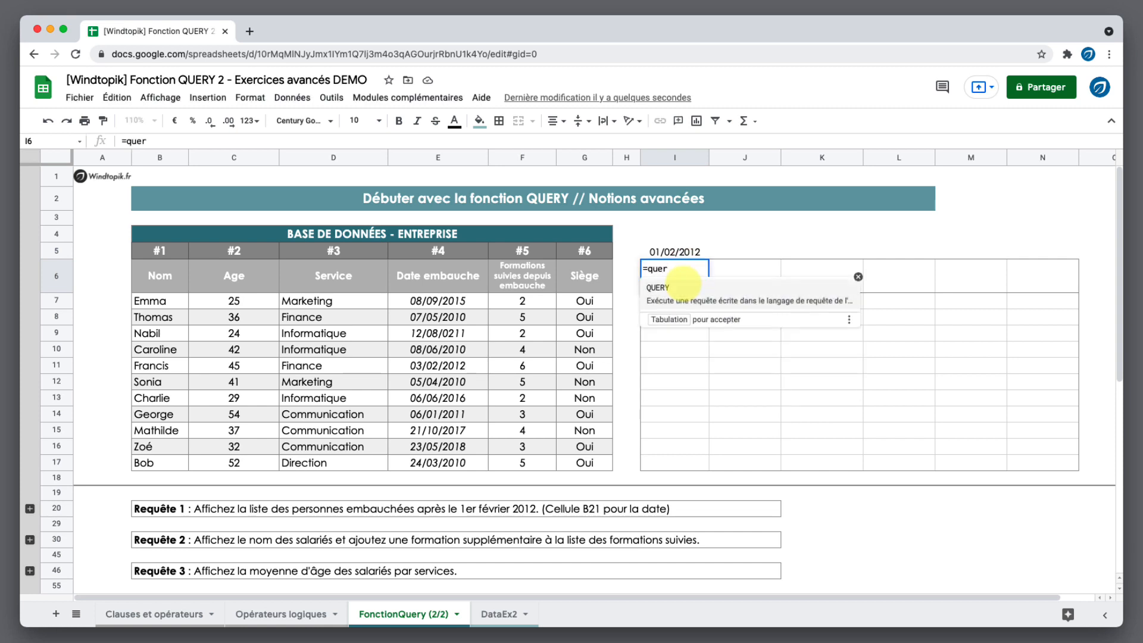
pyautogui.press('Tab')
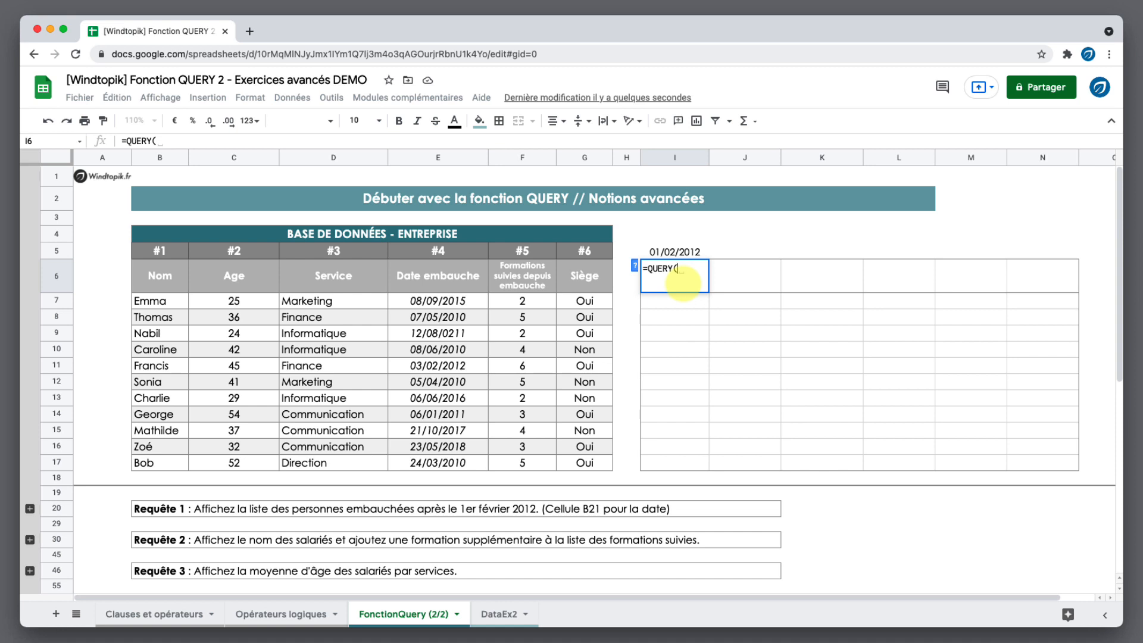
pyautogui.write('bdd')
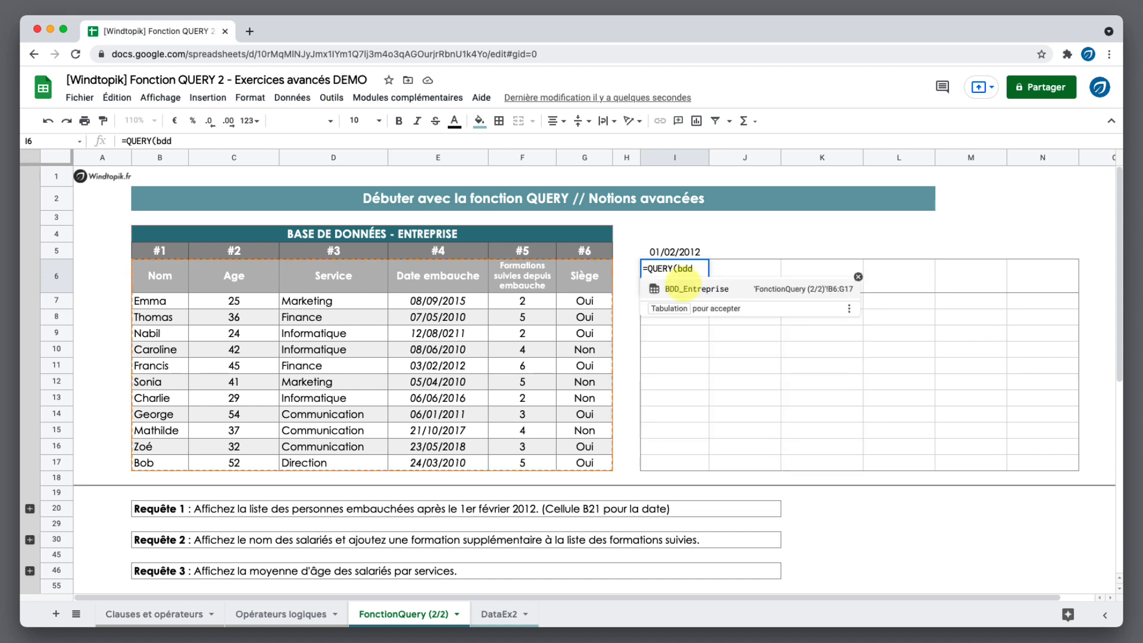
pyautogui.press('Tab')
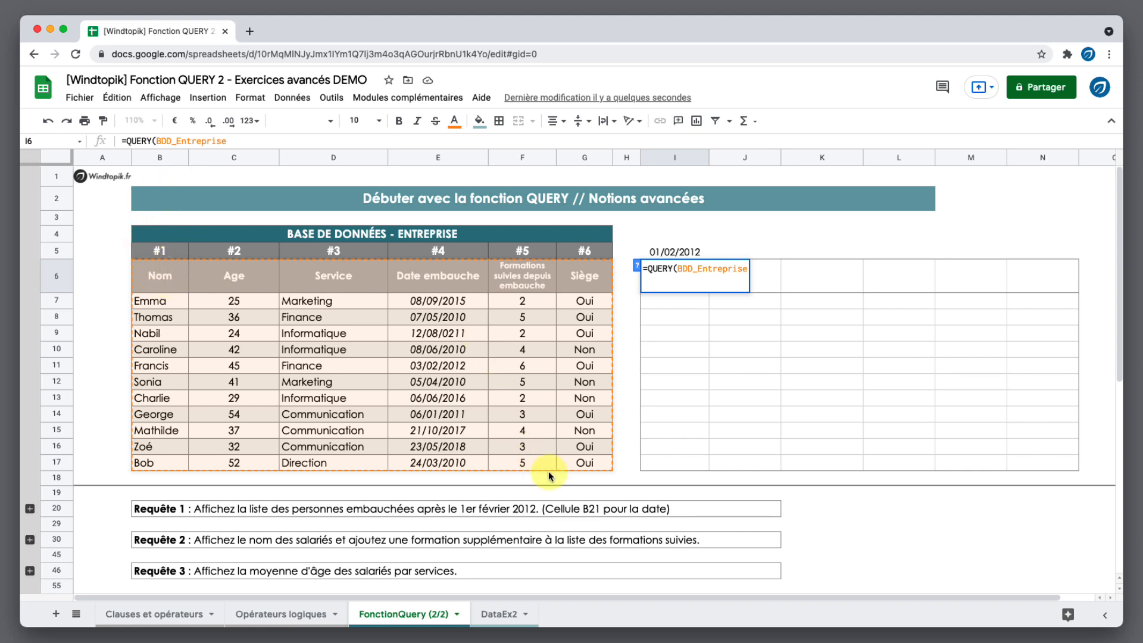
pyautogui.write(';')
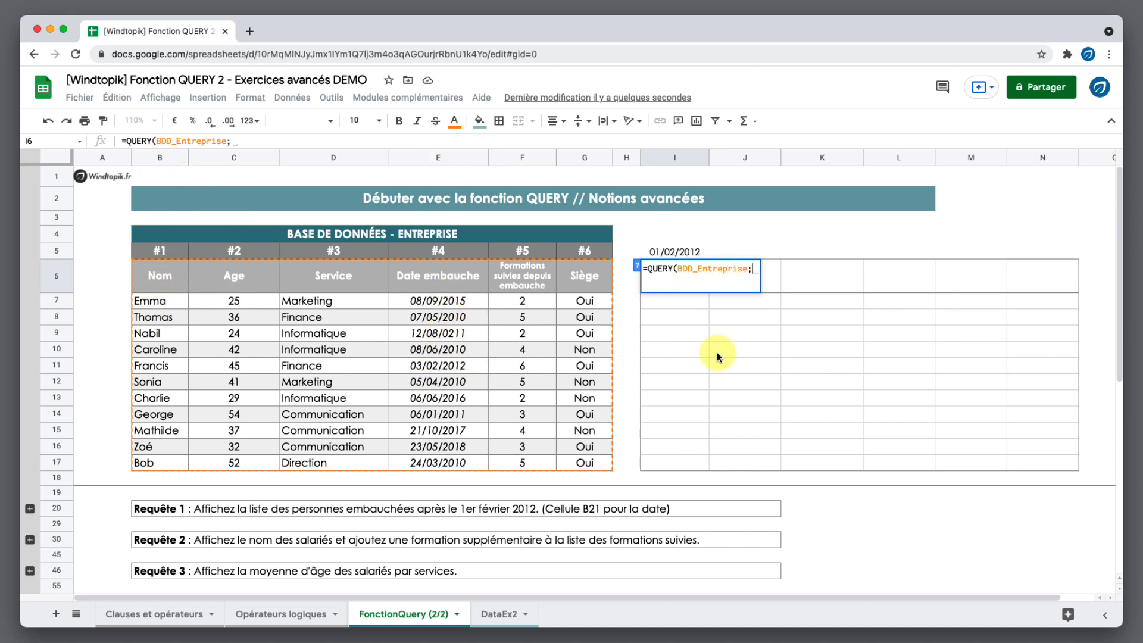
# Add the query text "select B, E where E> date to the I6 formula, leaving the string open for the date value
pyautogui.write('"select')
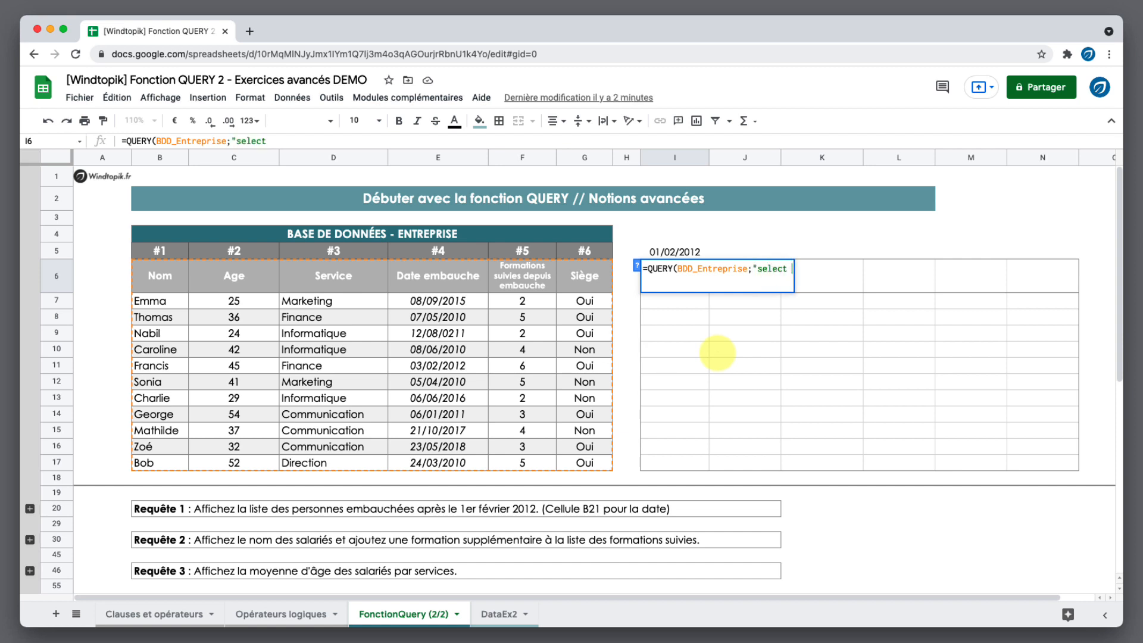
pyautogui.write(' B, E where')
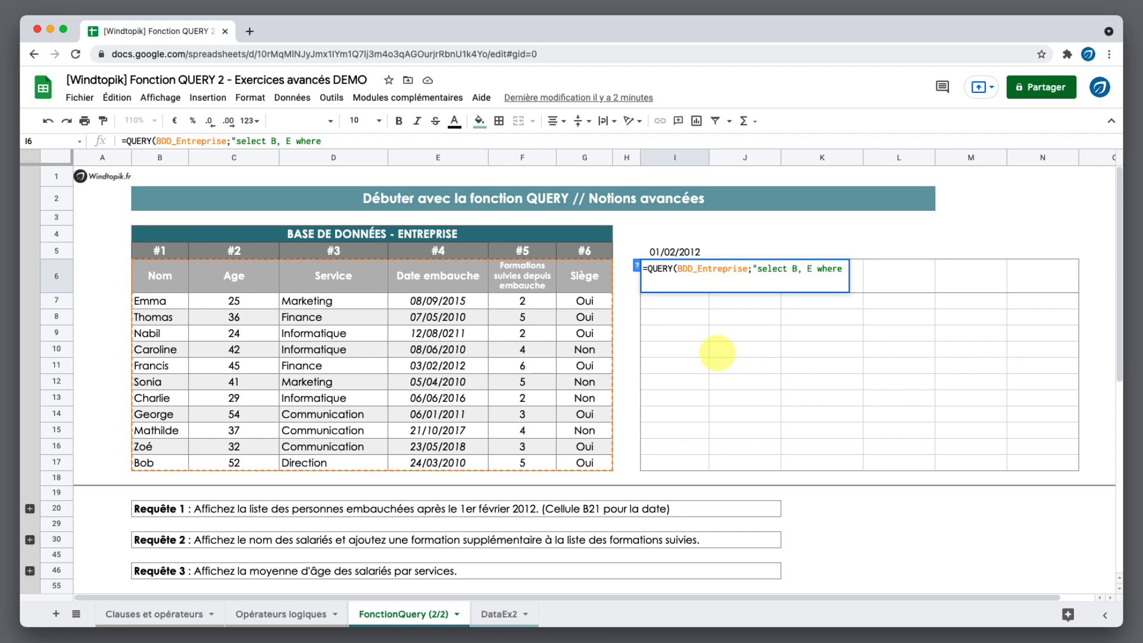
pyautogui.write('E>')
pyautogui.write('date')
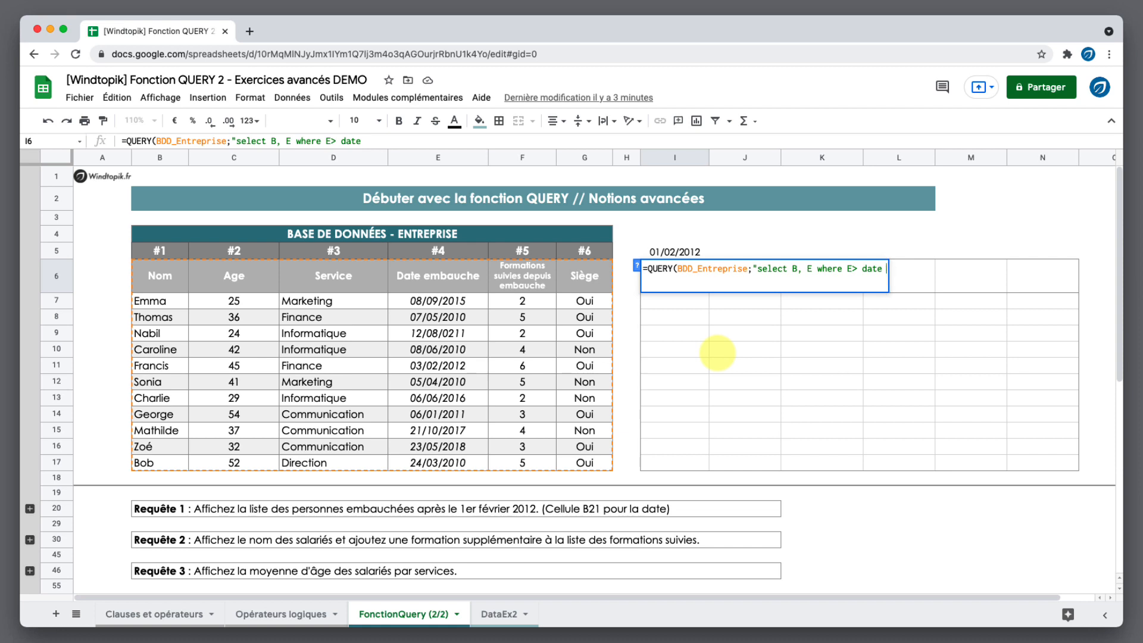
# Add an opening apostrophe for the date, close the string, and concatenate &TEXTE(I5;"yyyy-mm-dd") in the I6 formula
pyautogui.write(' \'"&')
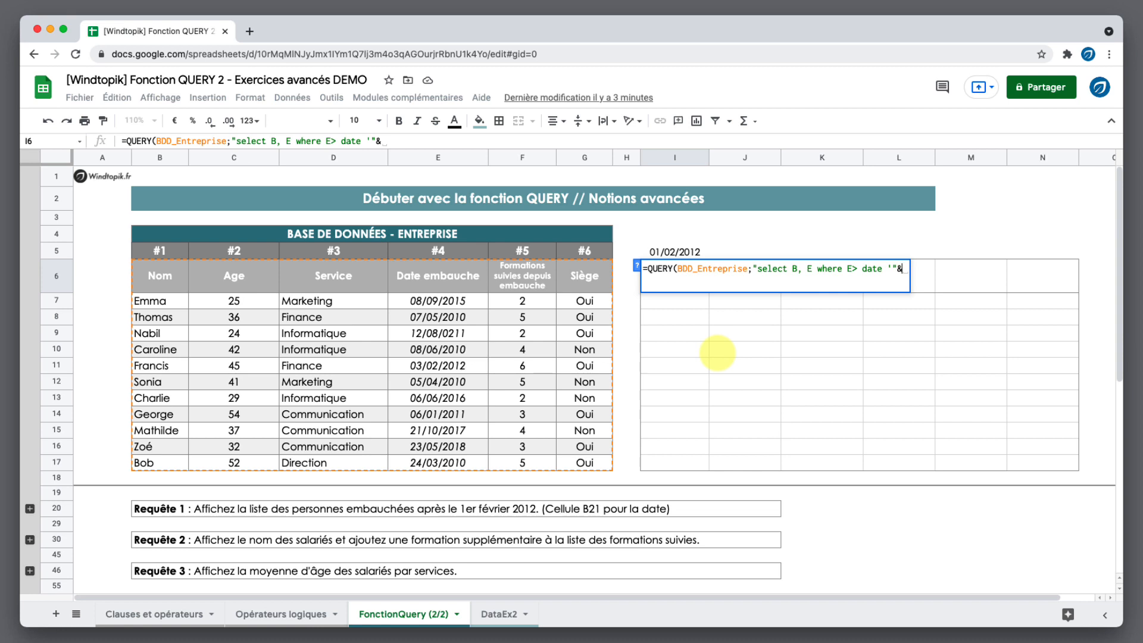
pyautogui.write('TEXTE')
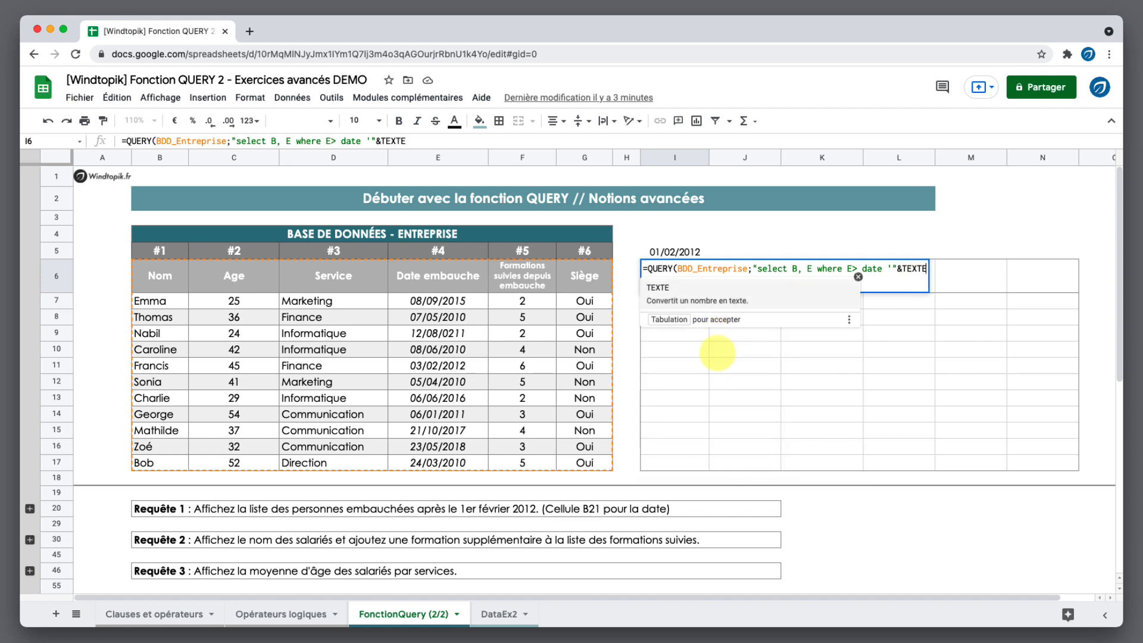
pyautogui.write('(')
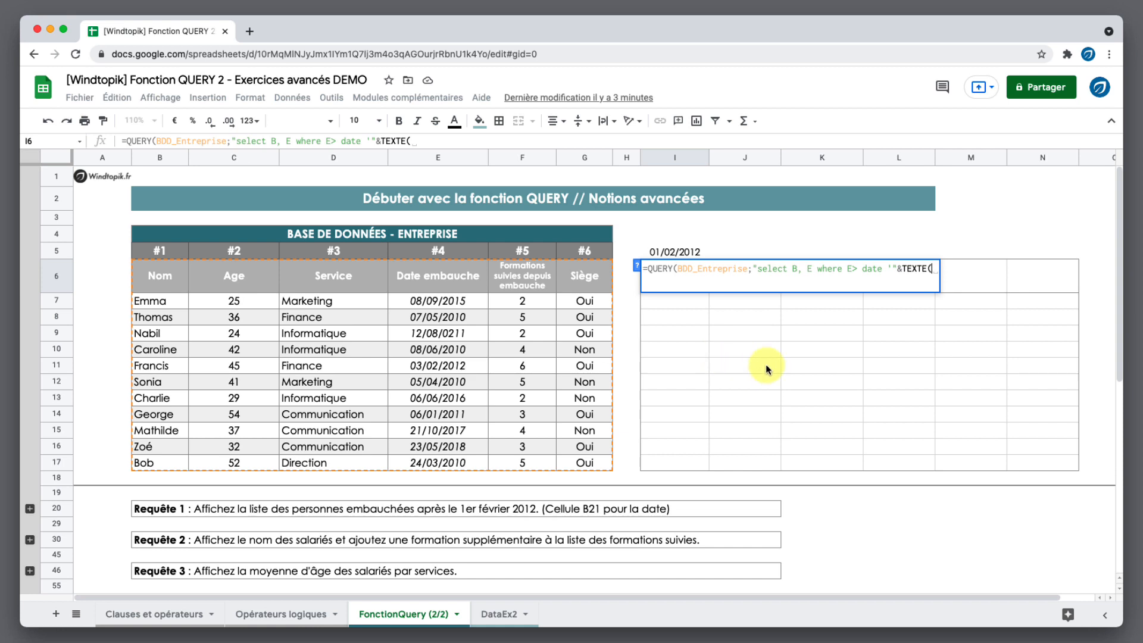
pyautogui.click(669, 252)
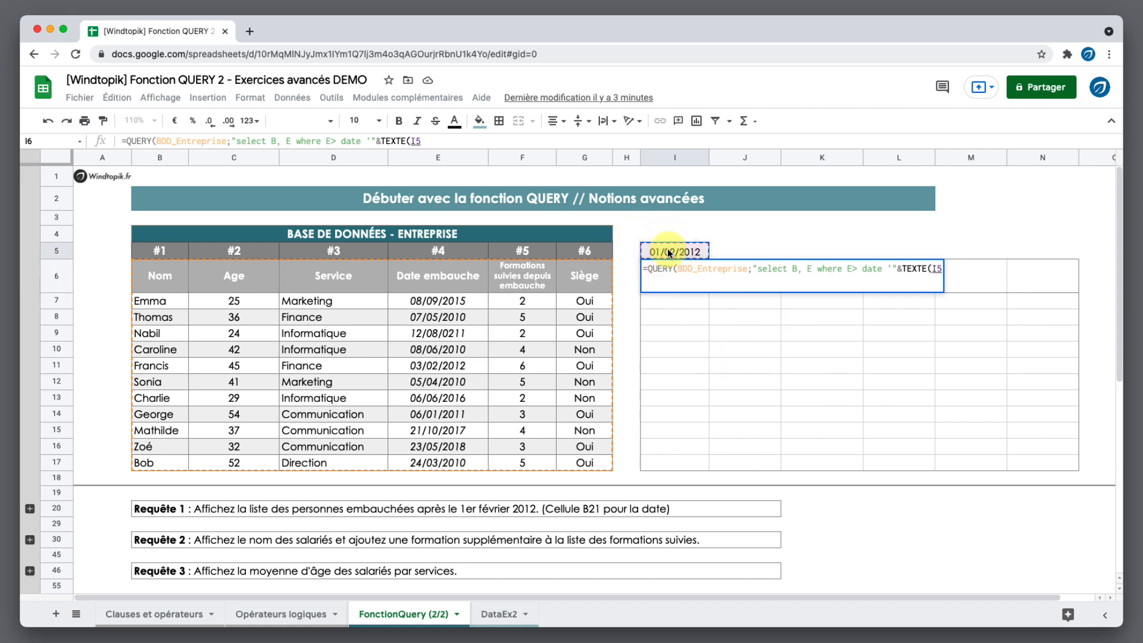
pyautogui.write(';')
pyautogui.write('"')
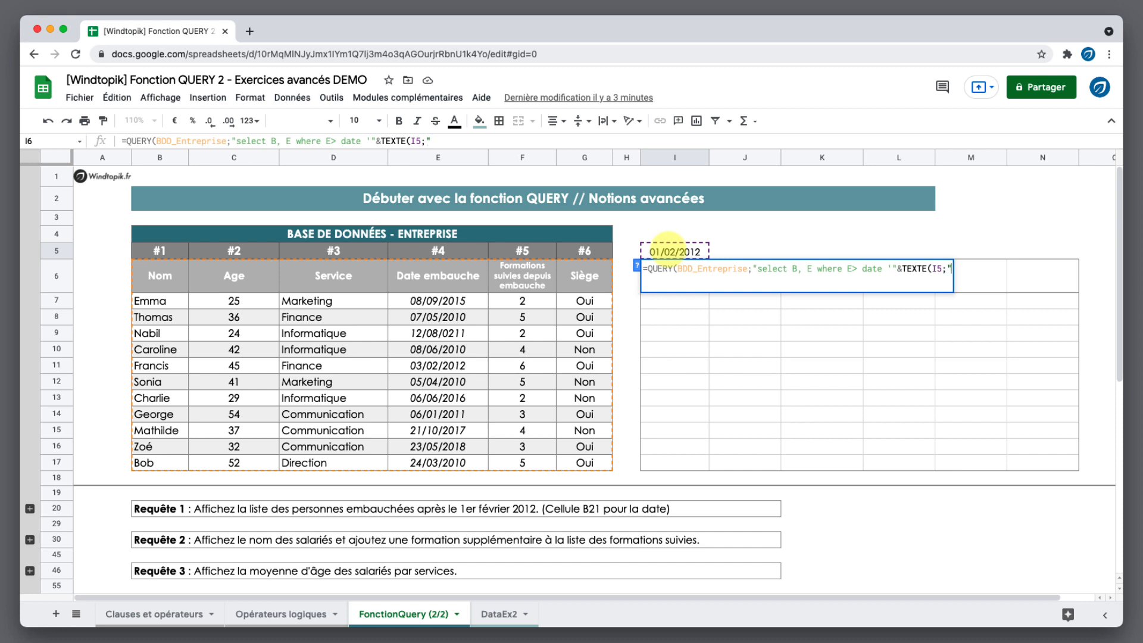
pyautogui.write('yyyy')
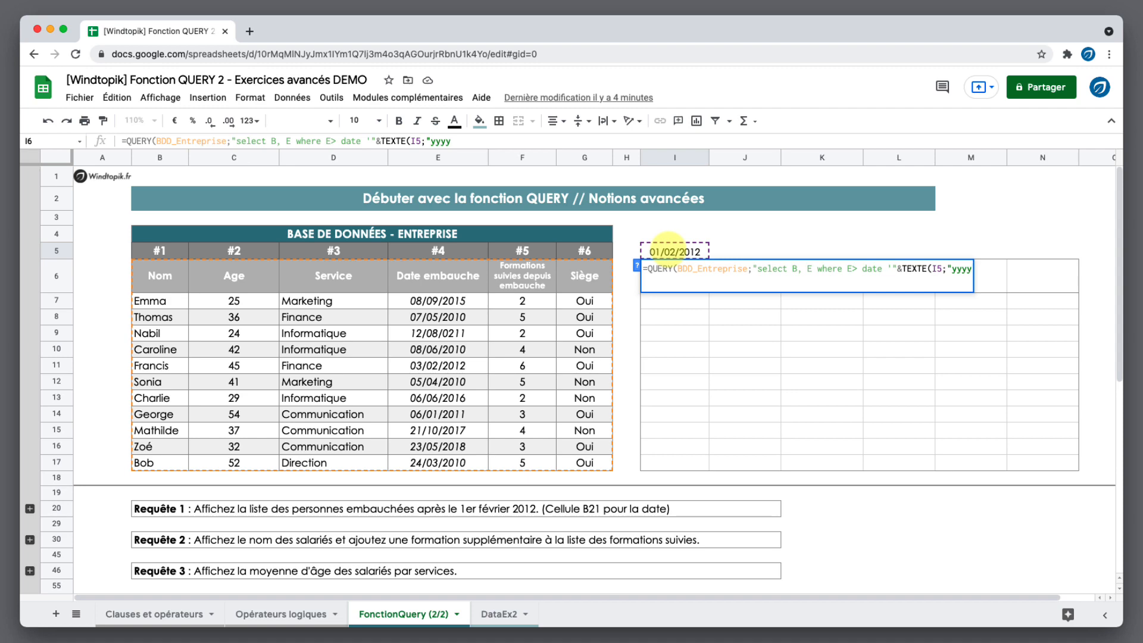
pyautogui.write('-mm-')
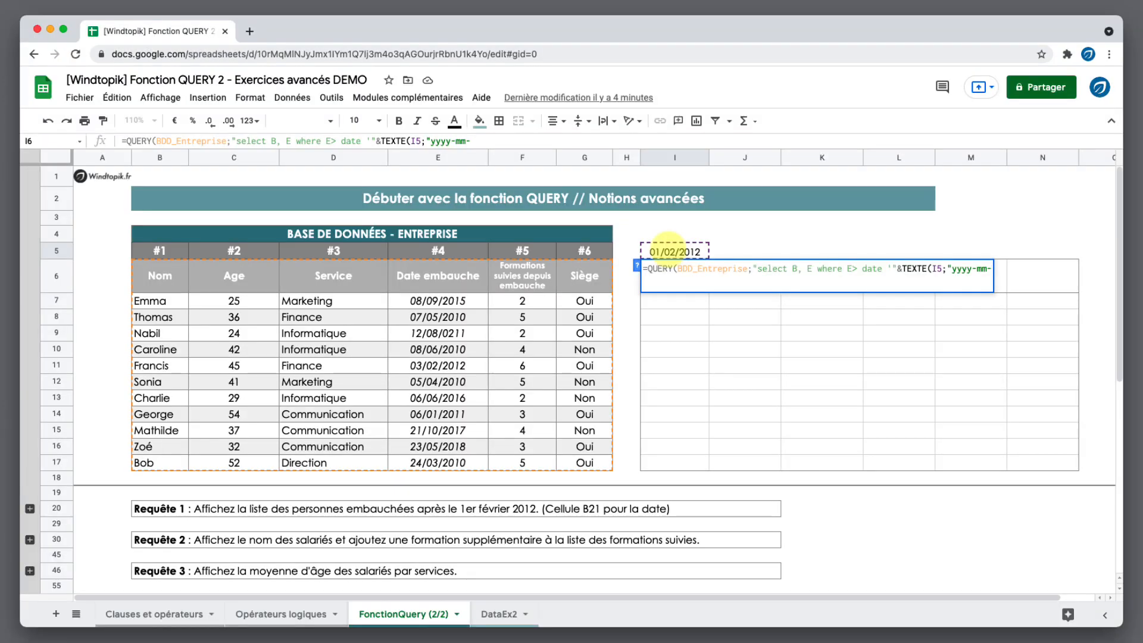
pyautogui.write('dd"')
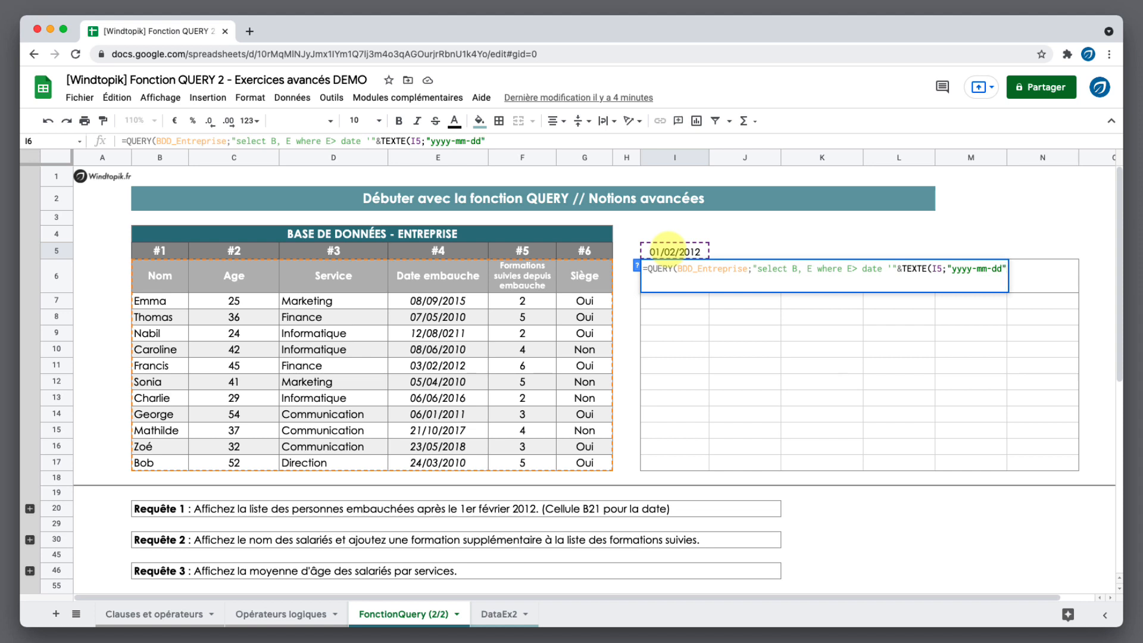
pyautogui.write(')')
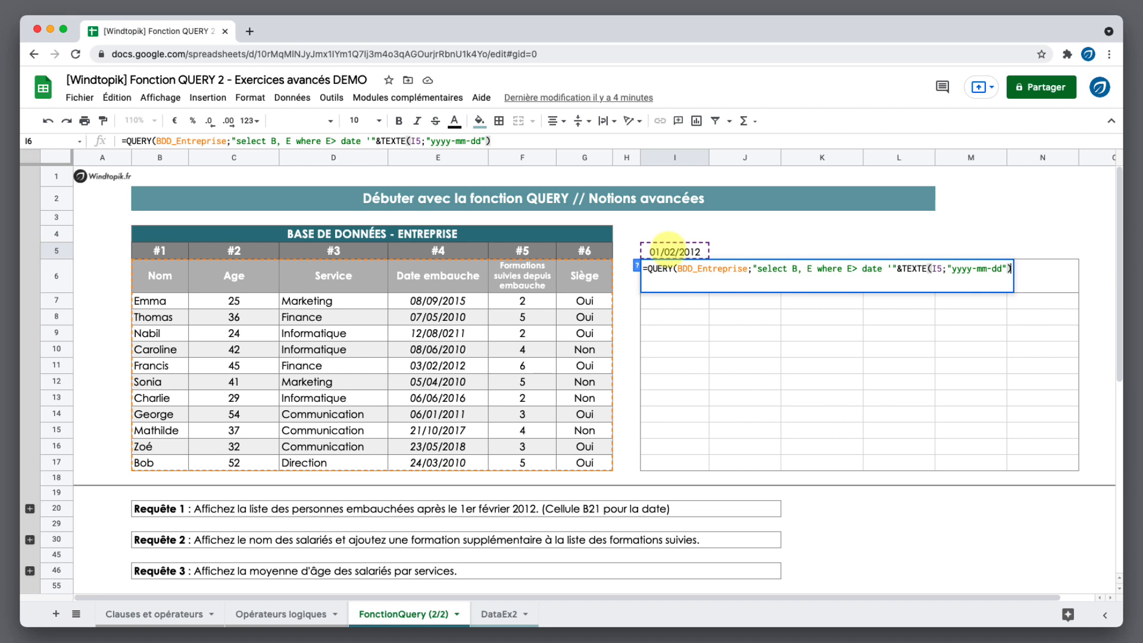
# Append the closing apostrophe string &"'" and the final parenthesis, and validate the QUERY formula in I6
pyautogui.write('&')
pyautogui.write('"')
pyautogui.write('\'"')
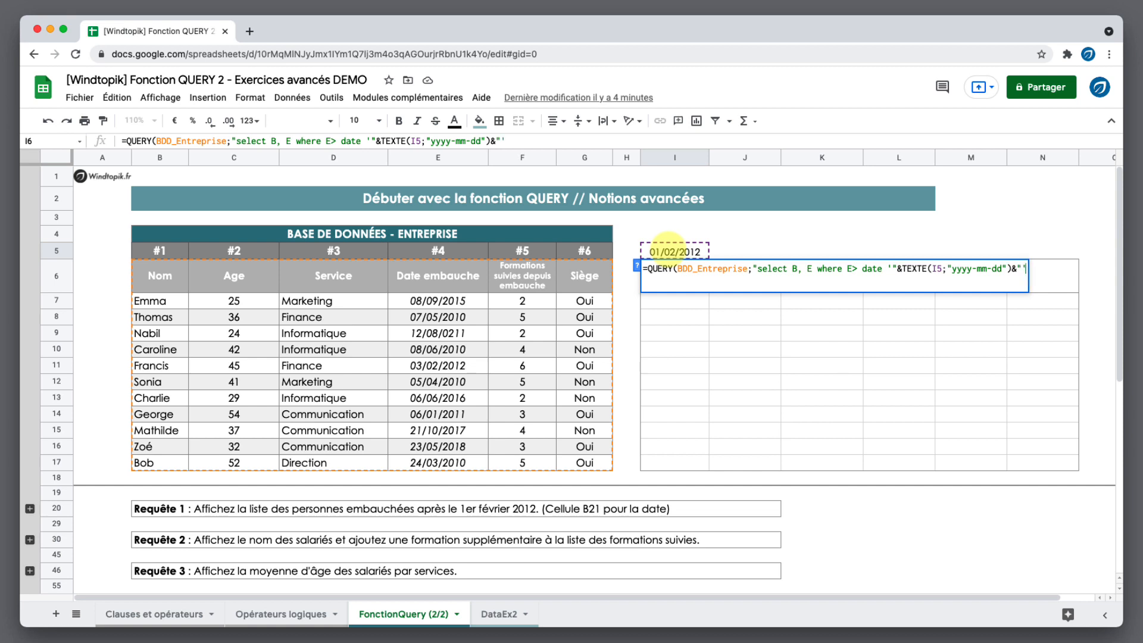
pyautogui.write(')')
pyautogui.press('Return')
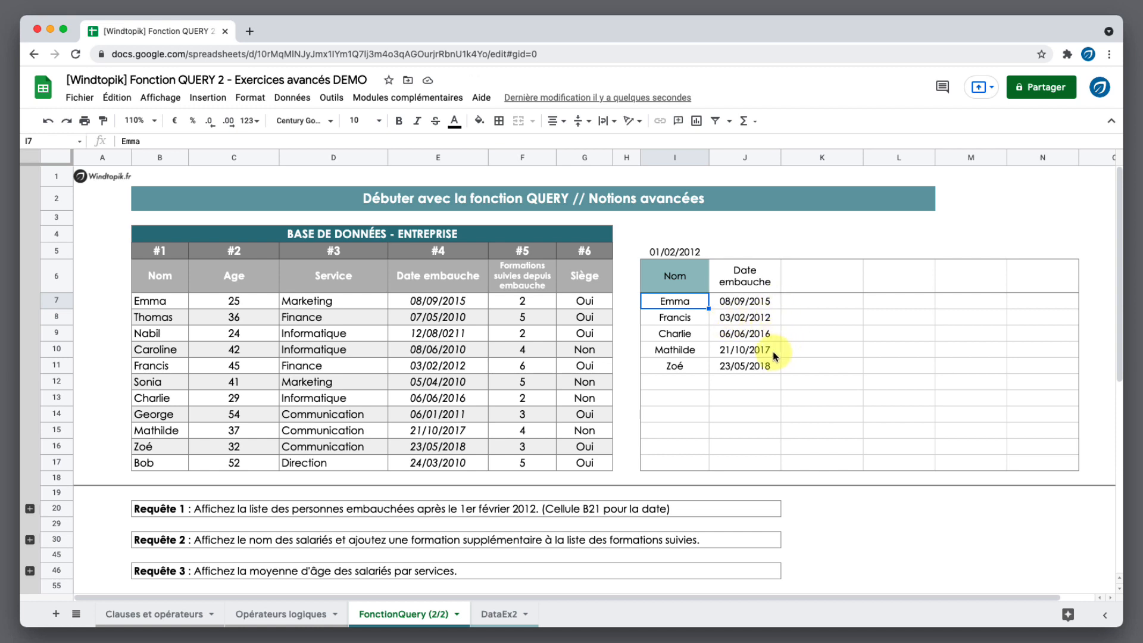
# Open the I6 QUERY formula and examine its date portion, from the opening apostrophe to the closing one
pyautogui.click(681, 282)
pyautogui.doubleClick(682, 283)
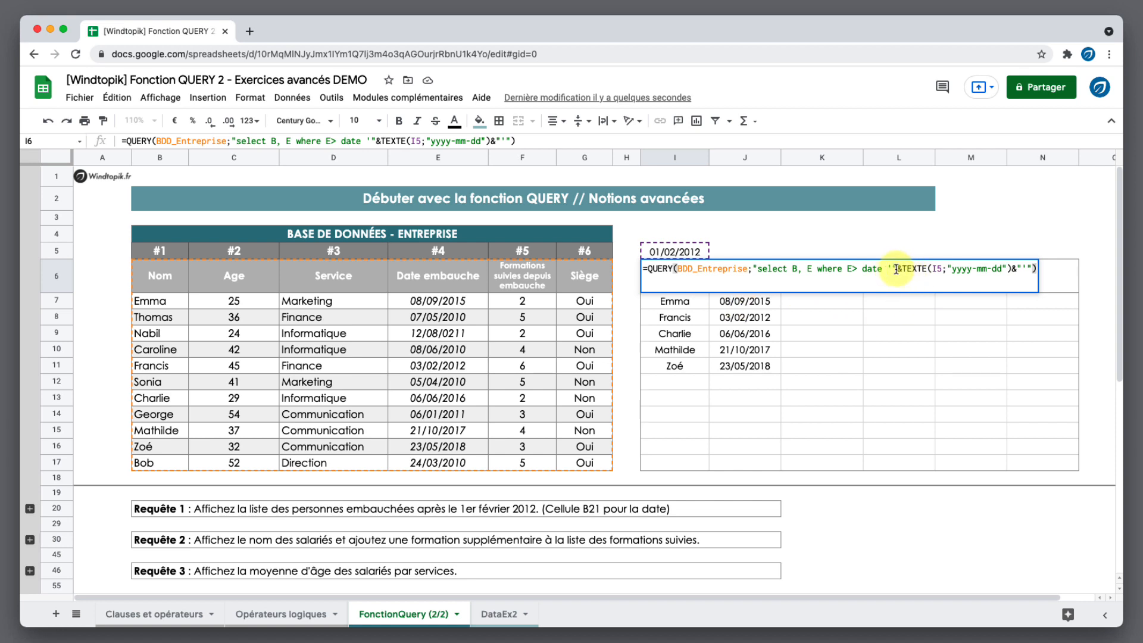
pyautogui.moveTo(887, 269); pyautogui.dragTo(1014, 283)
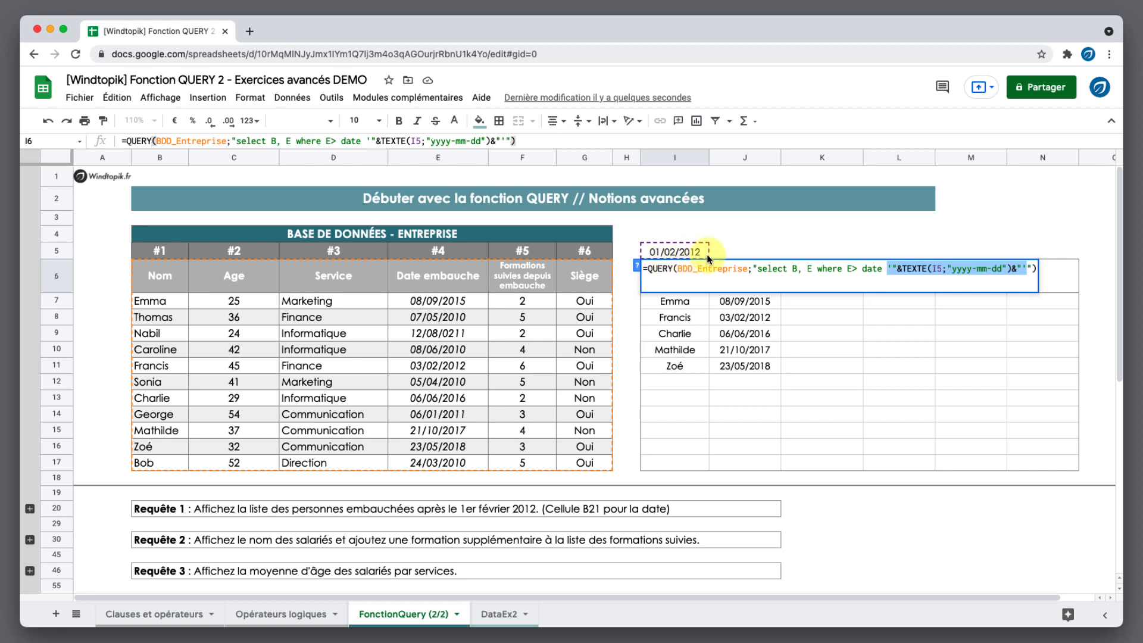
# Leave the formula unchanged, then clear the QUERY formula from I6 and the date from I5
pyautogui.press('Escape')
pyautogui.press('Delete')
pyautogui.click(668, 251)
pyautogui.press('Delete')
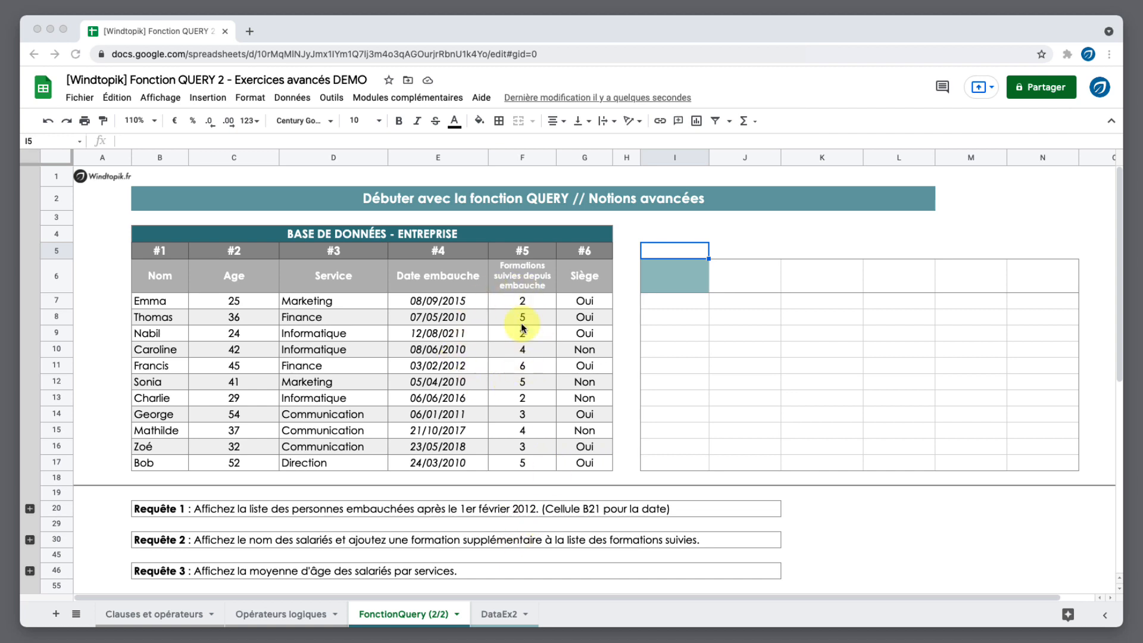
# Begin a QUERY formula in cell I5 with the named range BDD_Entreprise as its data argument
pyautogui.click(666, 284)
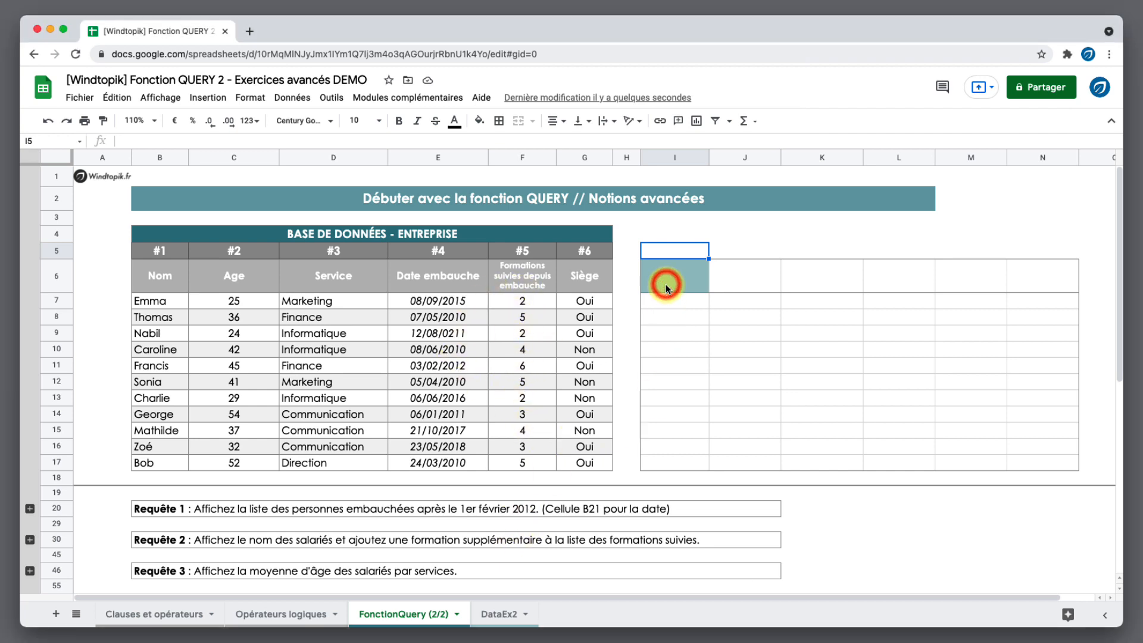
pyautogui.write('=QUERY(')
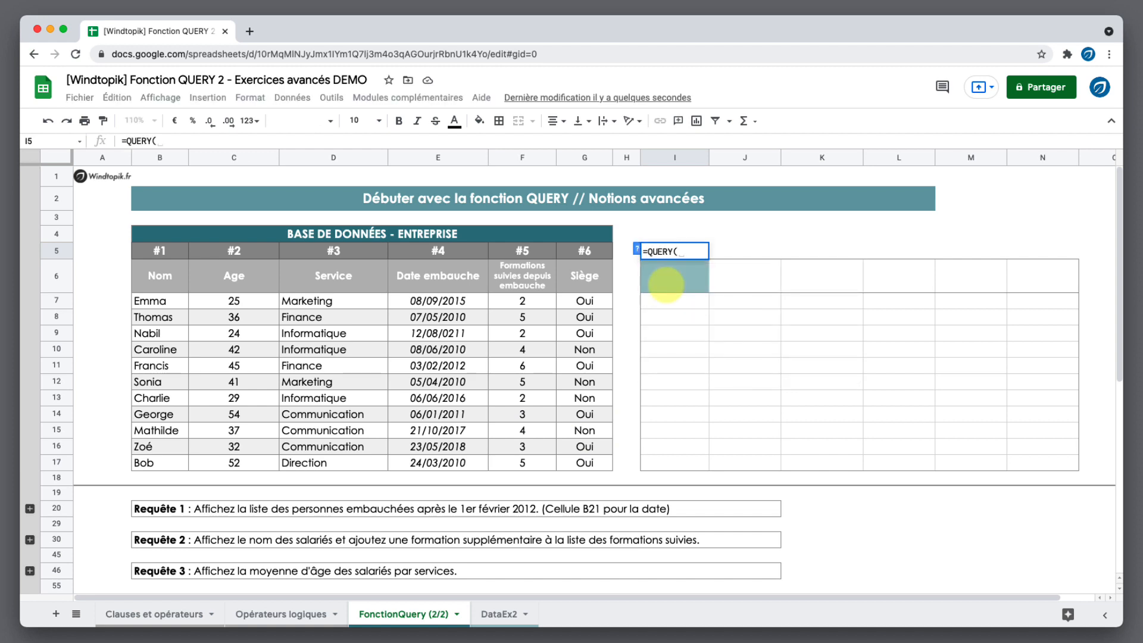
pyautogui.write('BDD_Entreprise')
pyautogui.press('Tab')
pyautogui.write(';')
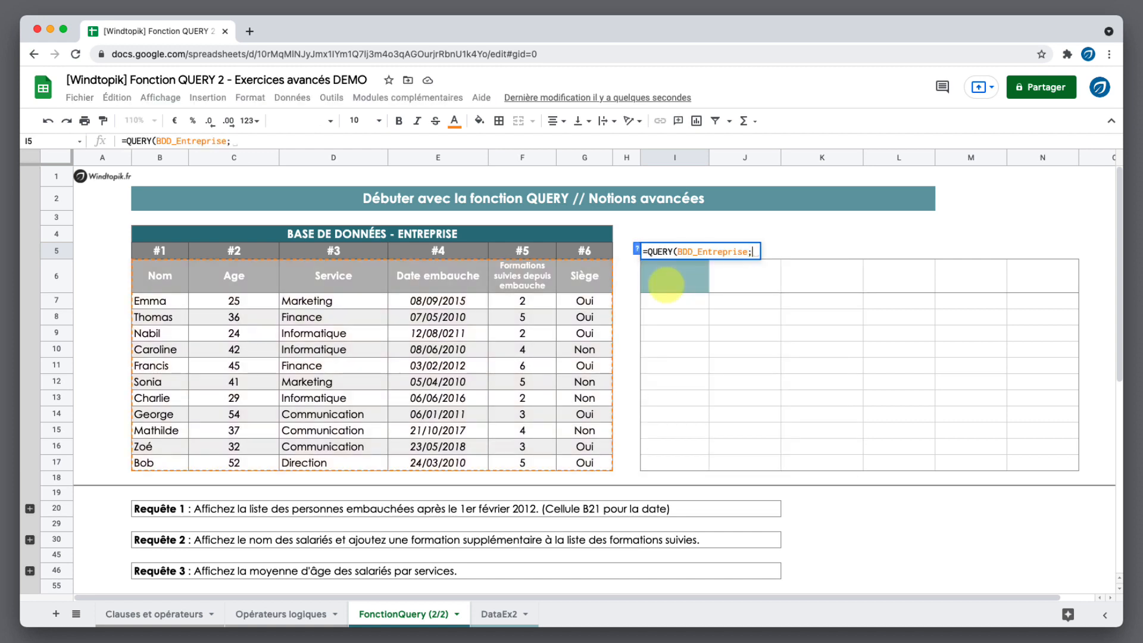
# Complete the formula with the query text "select B, (F+1)" and the closing parenthesis, and validate it
pyautogui.write('"sel')
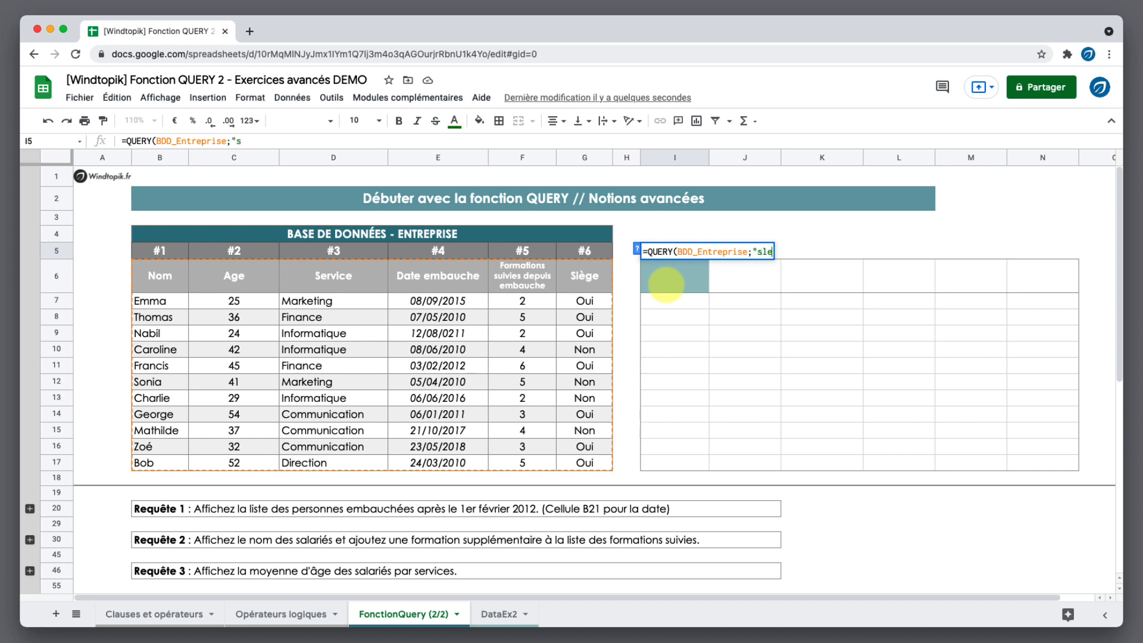
pyautogui.write('ect ')
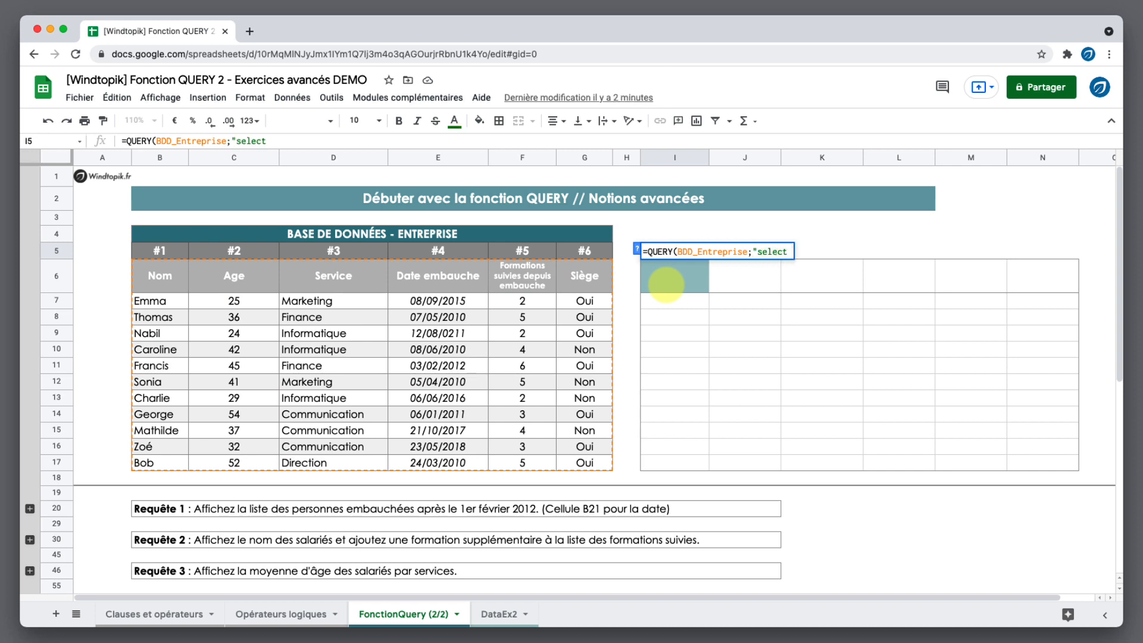
pyautogui.write('B, (F+1')
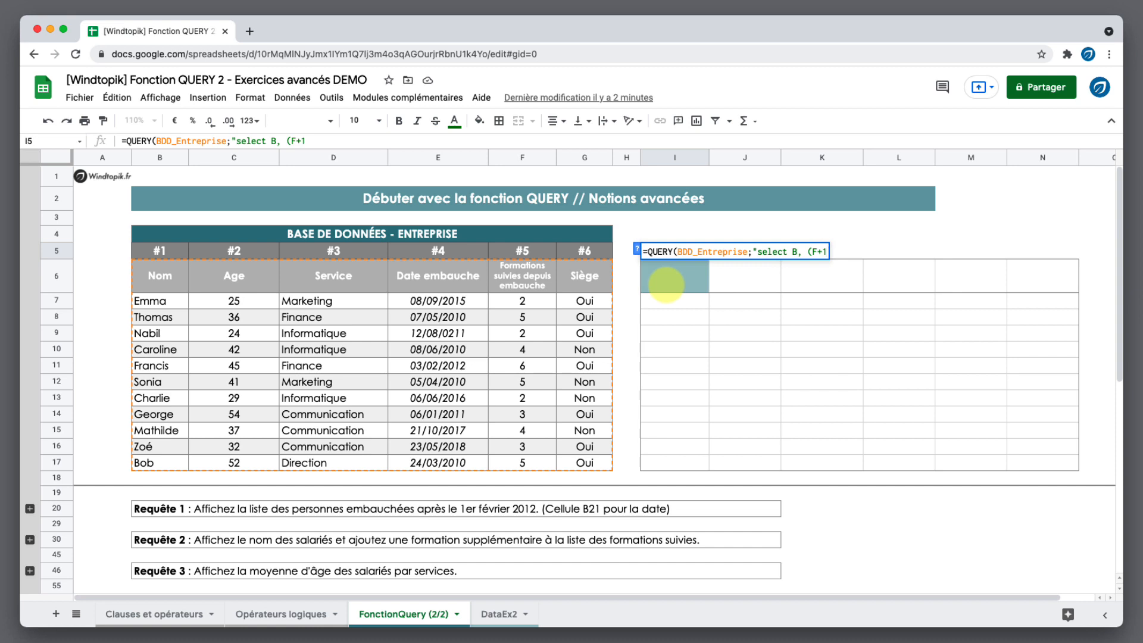
pyautogui.write(')")')
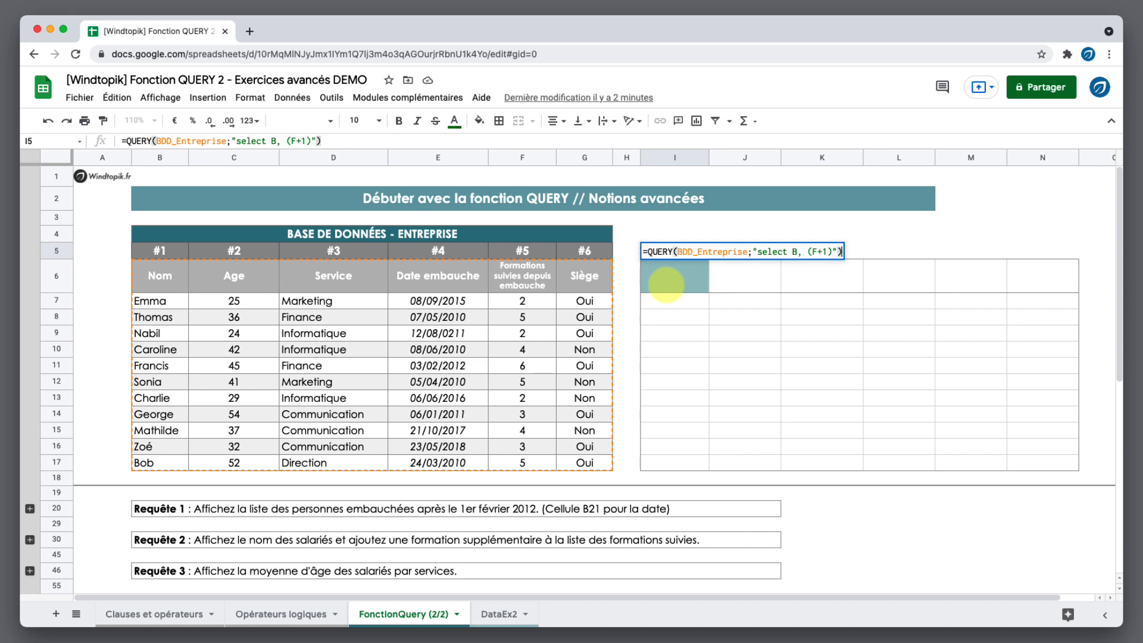
pyautogui.press('Return')
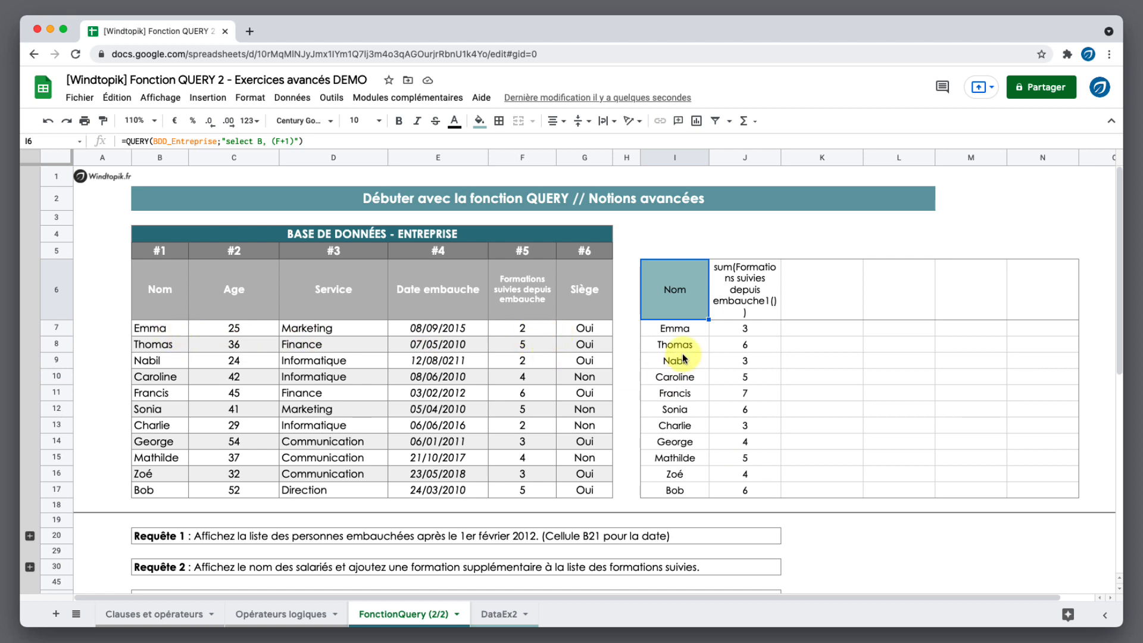
# Examine the calculated column's header in J6 and the QUERY formula in I6 that produces it
pyautogui.click(756, 306)
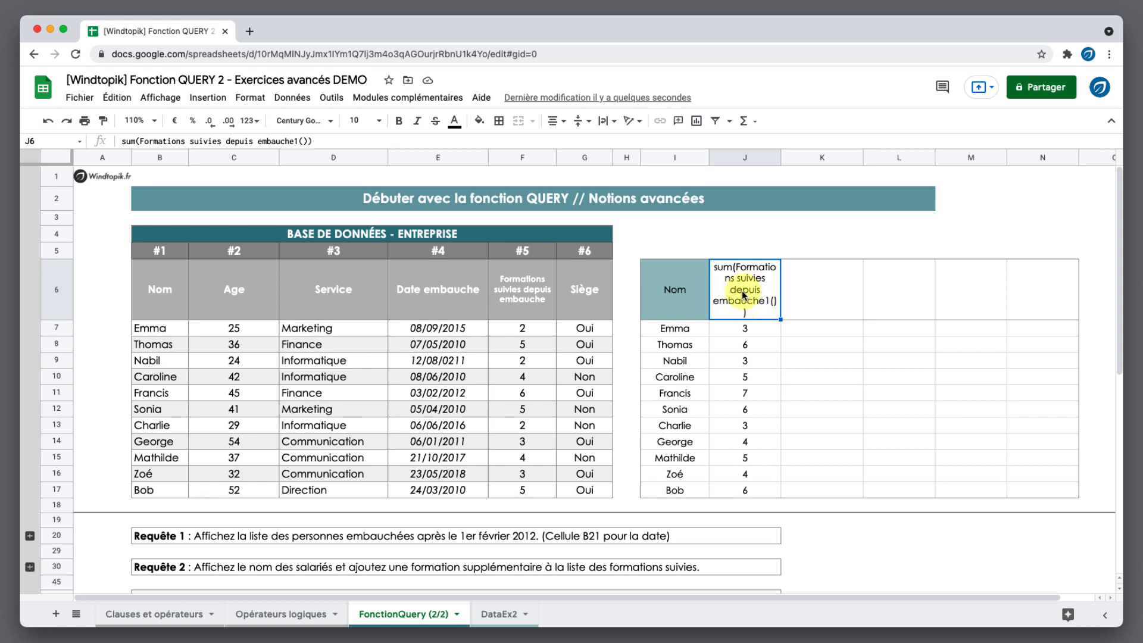
pyautogui.click(691, 304)
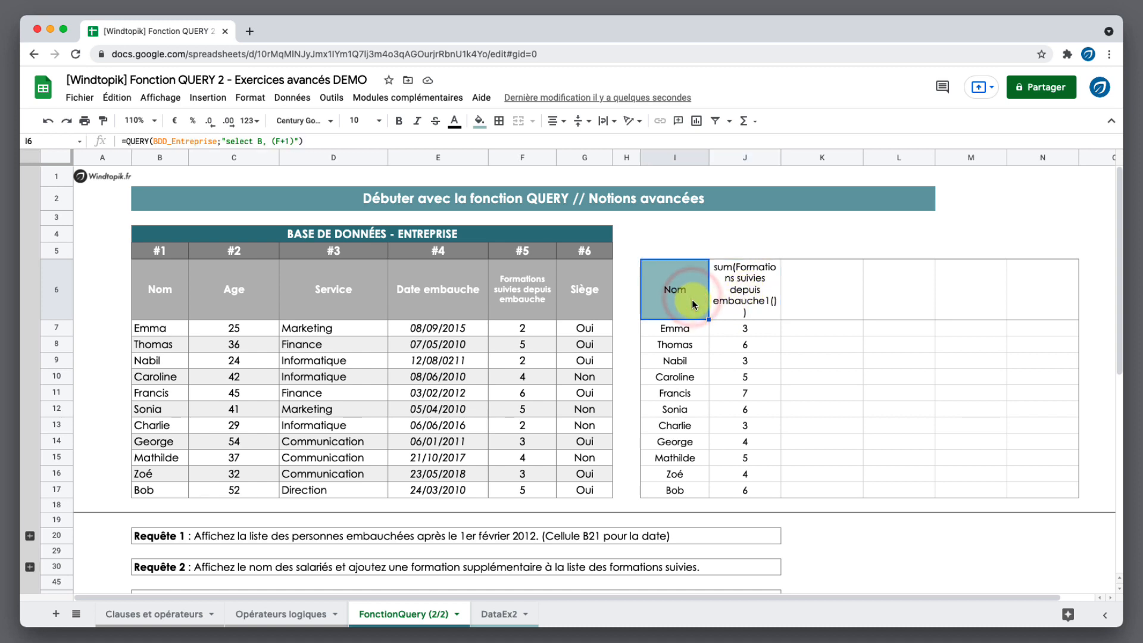
pyautogui.doubleClick(693, 307)
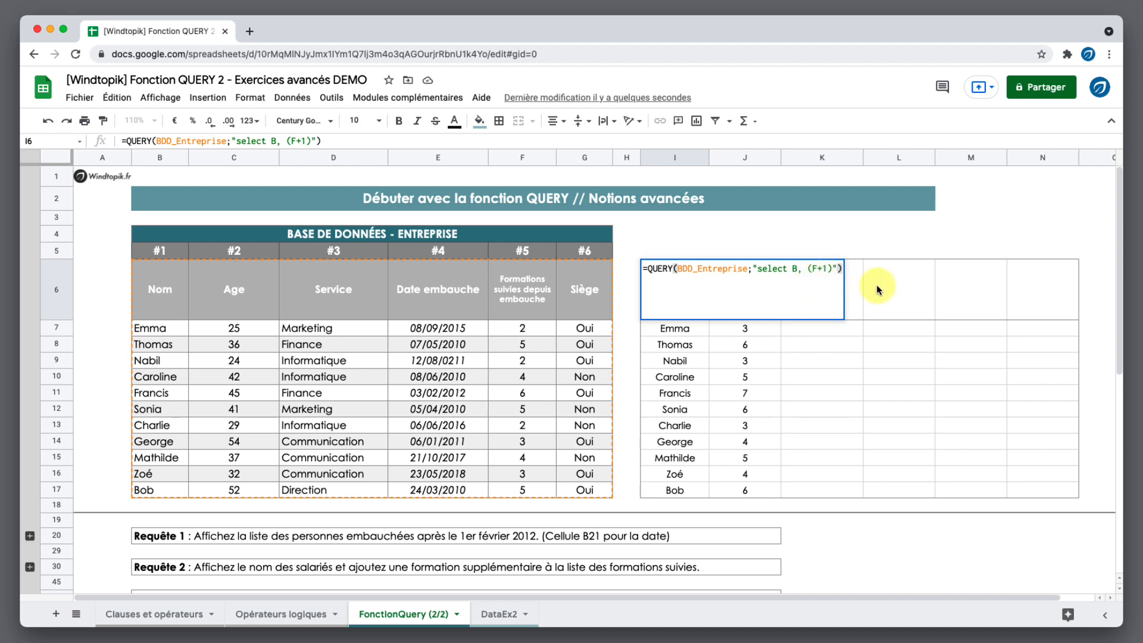
pyautogui.press('Return')
# Check the wording of Requête 3 and clear the QUERY formula from I6
pyautogui.scroll(-3, 715, 357)
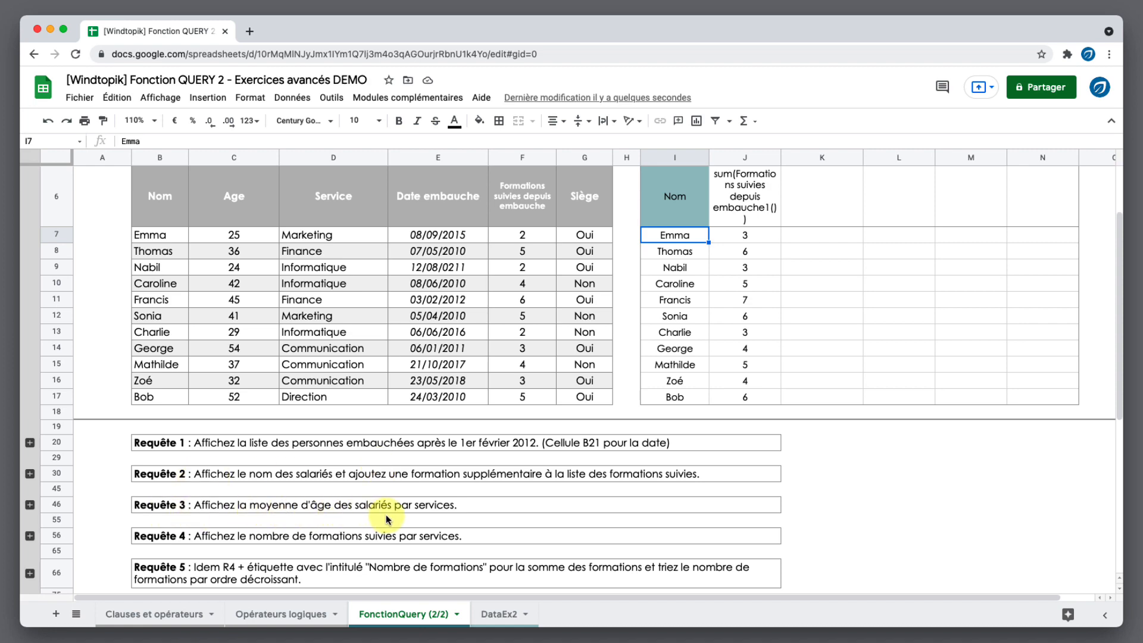
pyautogui.scroll(2, 441, 503)
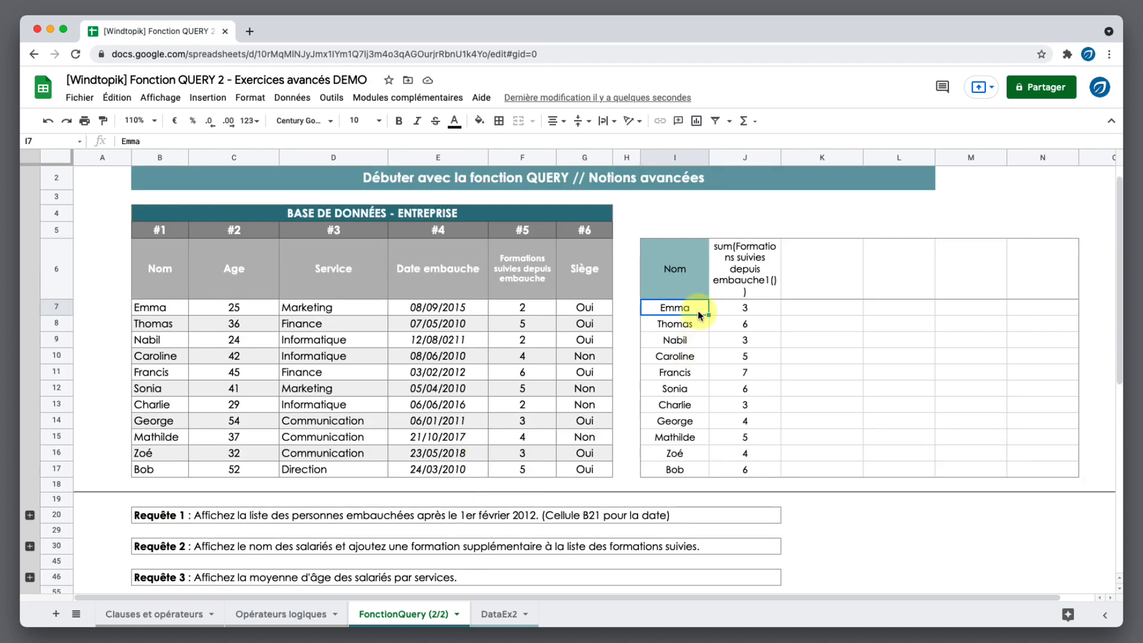
pyautogui.click(690, 283)
pyautogui.press('Delete')
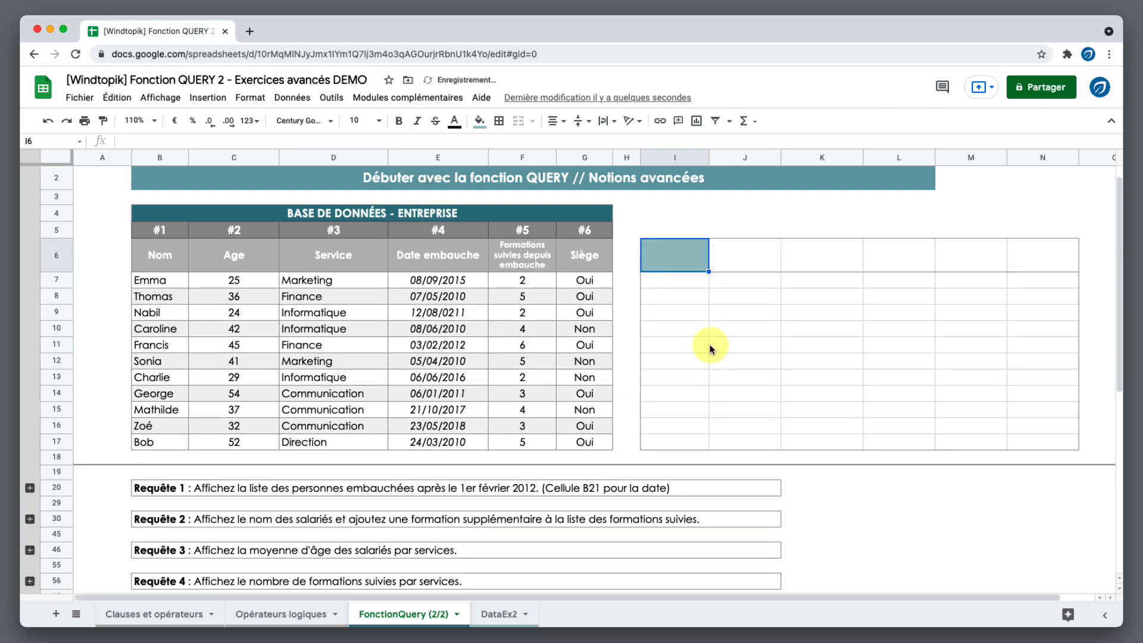
# Begin a new QUERY formula in cell I6 using the named range BDD_Entreprise as its data
pyautogui.write('=quer')
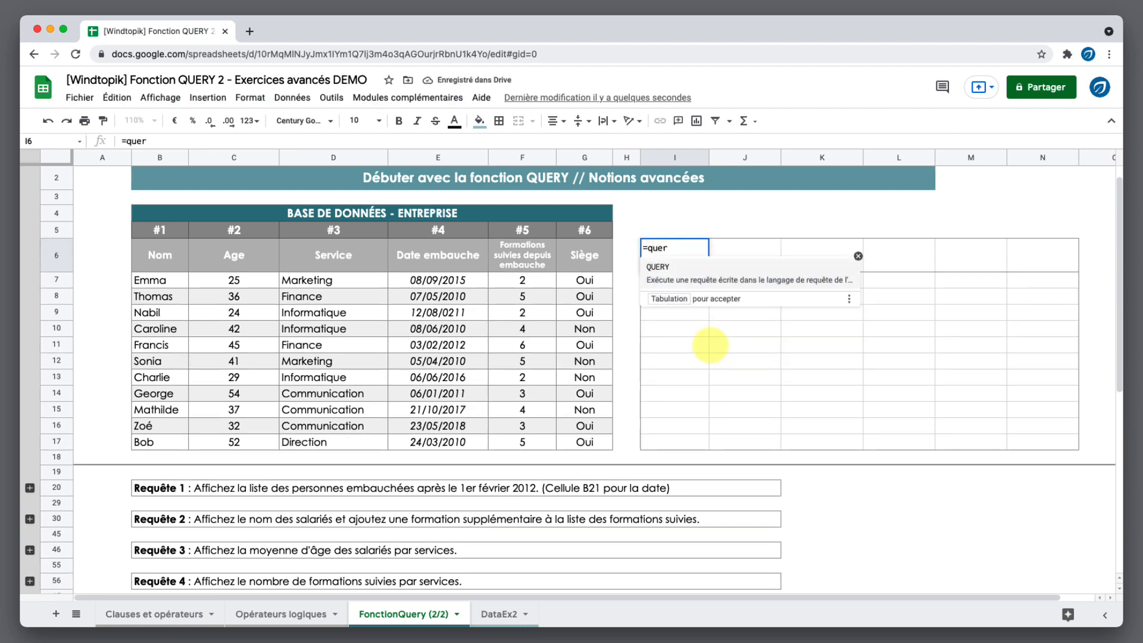
pyautogui.press('Tab')
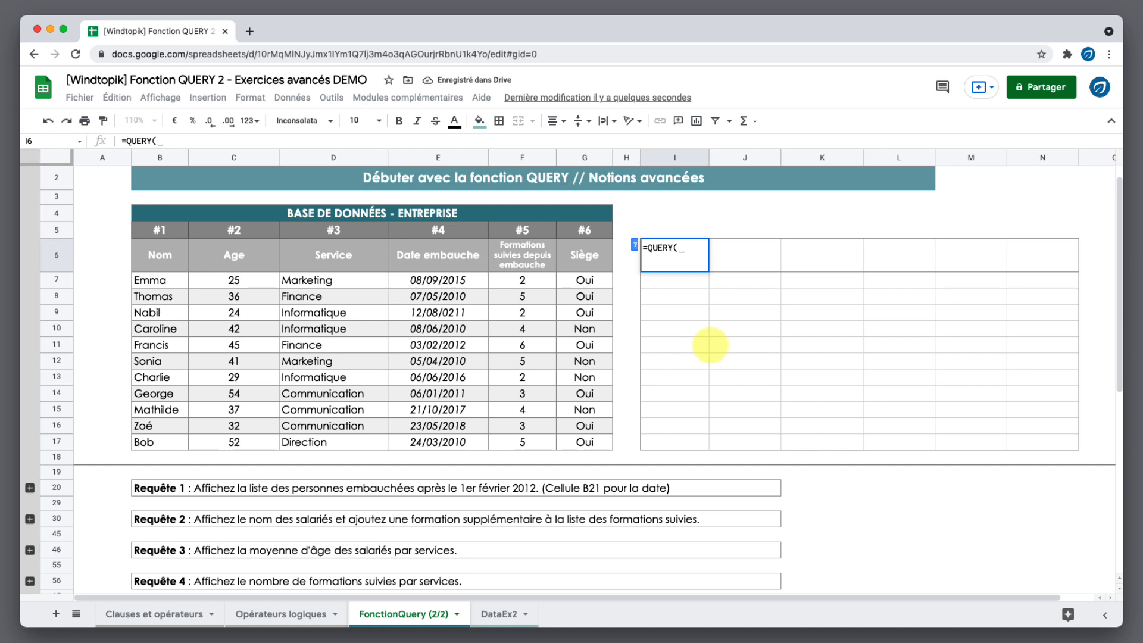
pyautogui.write('b')
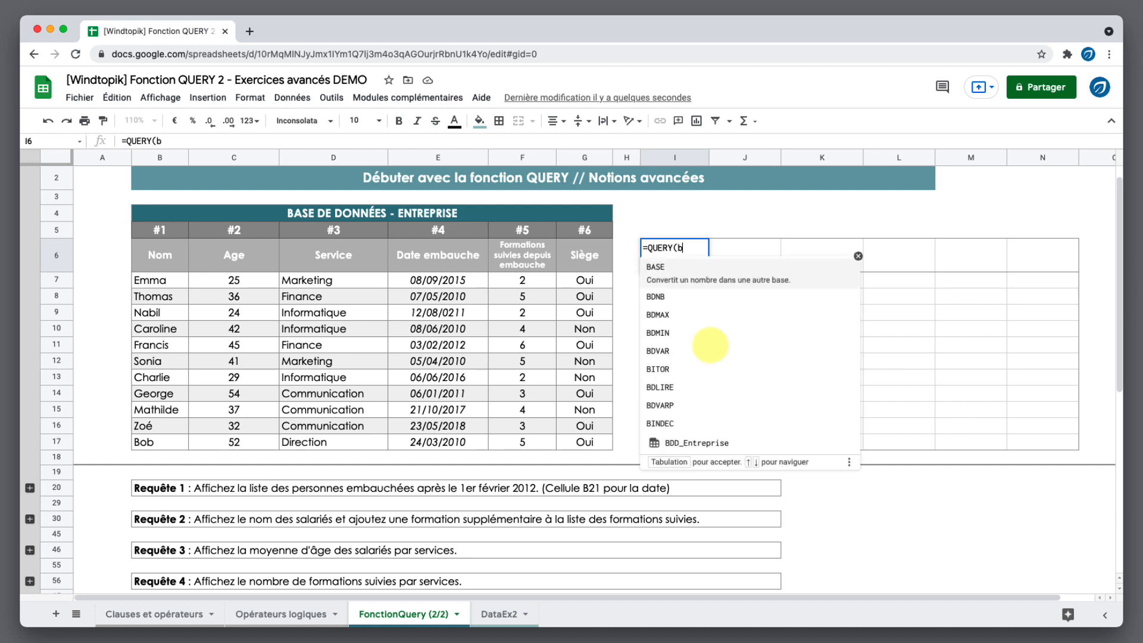
pyautogui.press('Down')
pyautogui.press('Down')
pyautogui.press('Down')
pyautogui.press('Down')
pyautogui.press('Down')
pyautogui.press('Down')
pyautogui.press('Down')
pyautogui.press('Down')
pyautogui.press('Down')
pyautogui.press('Tab')
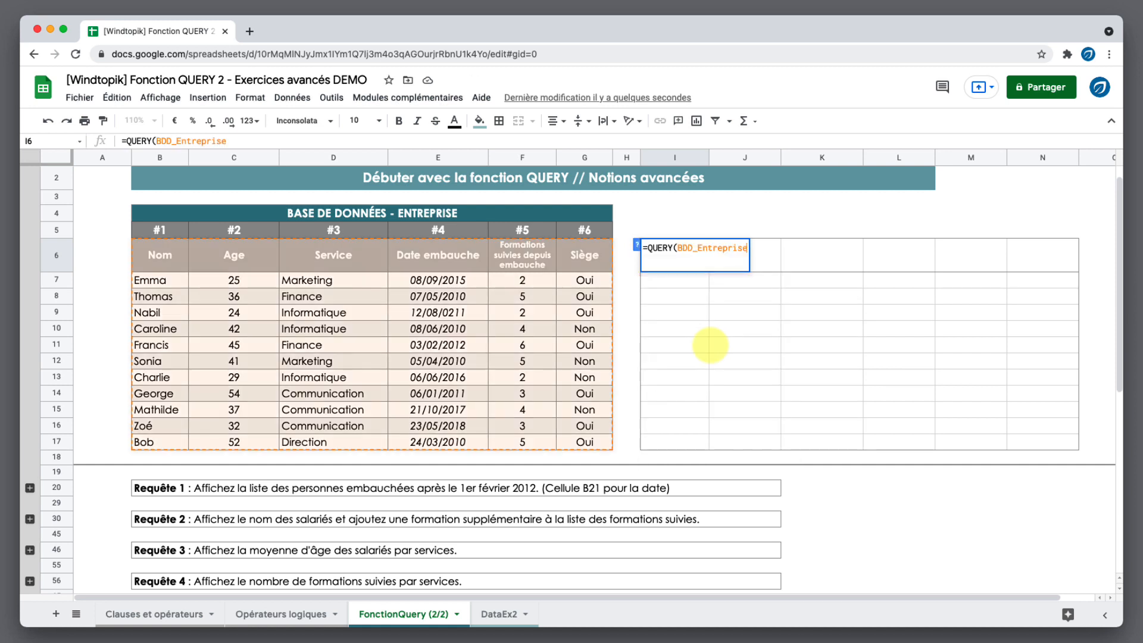
# Complete the I6 formula with the query text "select D, avg(C) group by D" and validate it
pyautogui.write(';"sel')
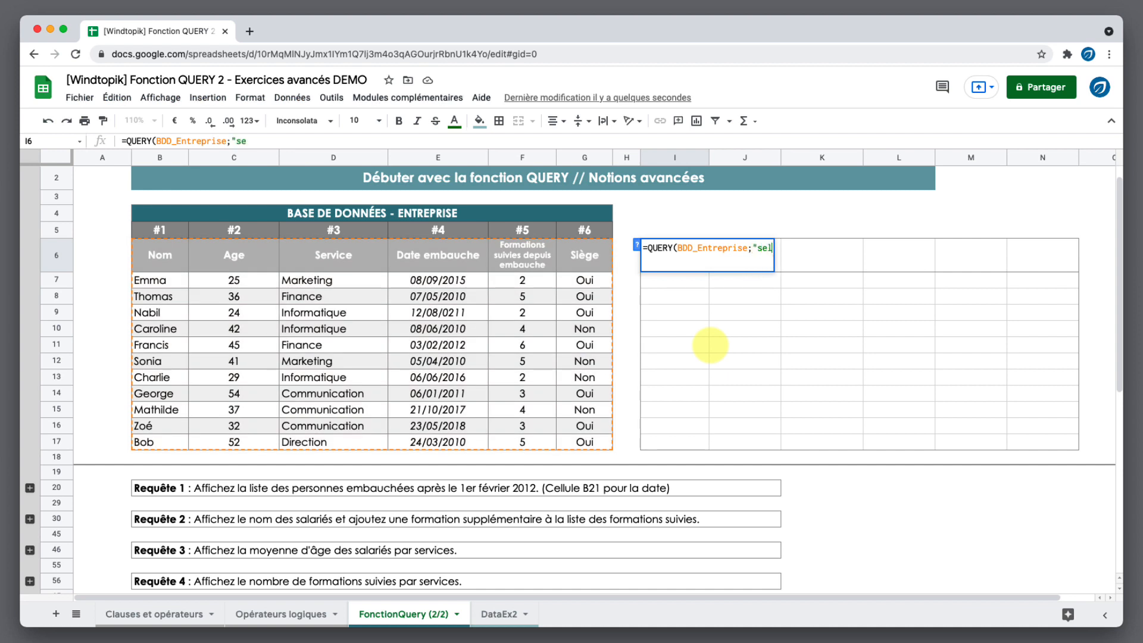
pyautogui.write('ect')
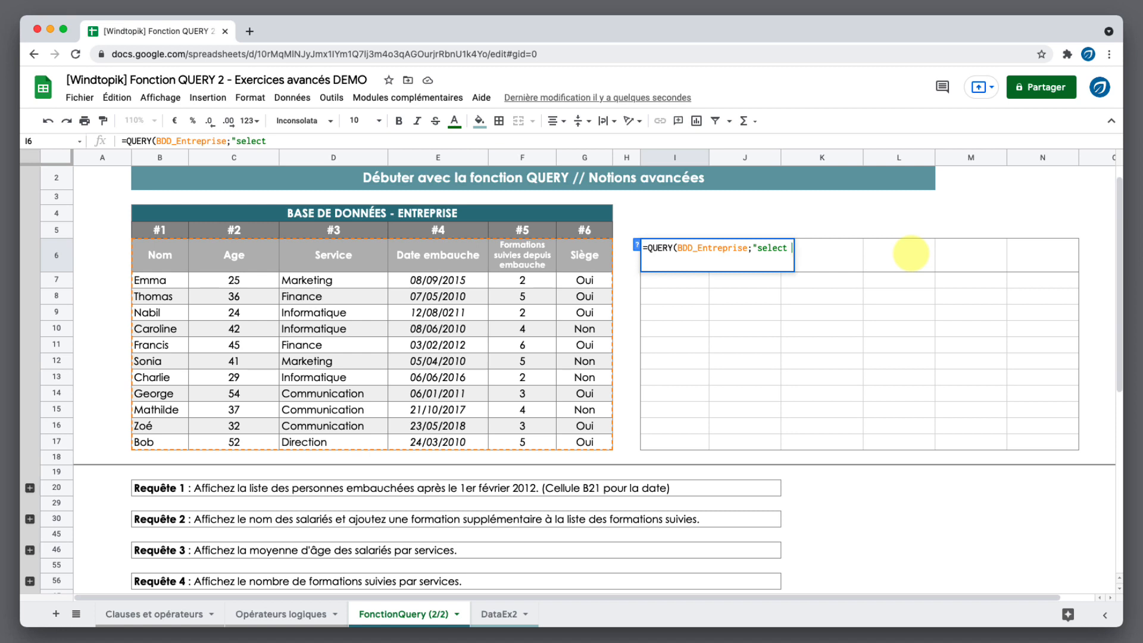
pyautogui.write('D, avg')
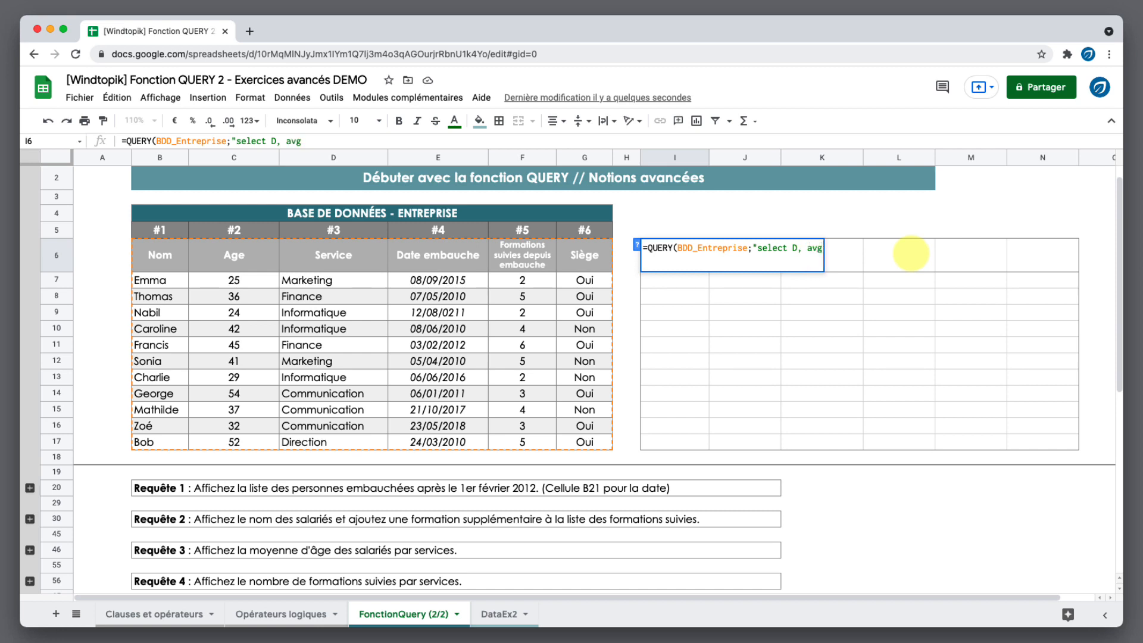
pyautogui.write('(C)')
pyautogui.write('group ')
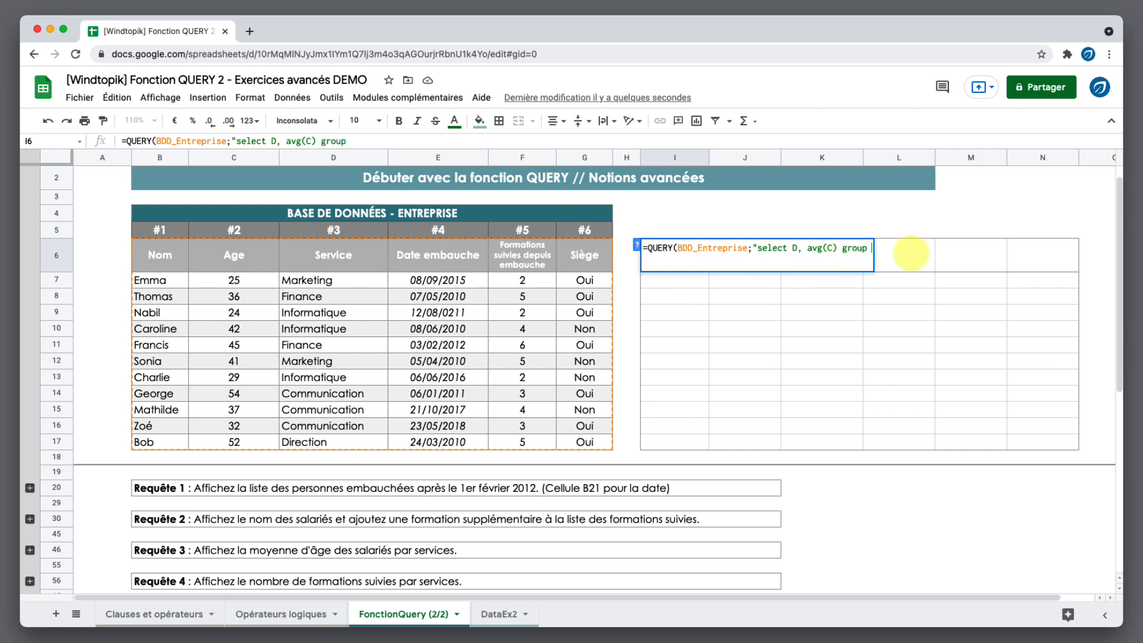
pyautogui.write('by')
pyautogui.write('D")')
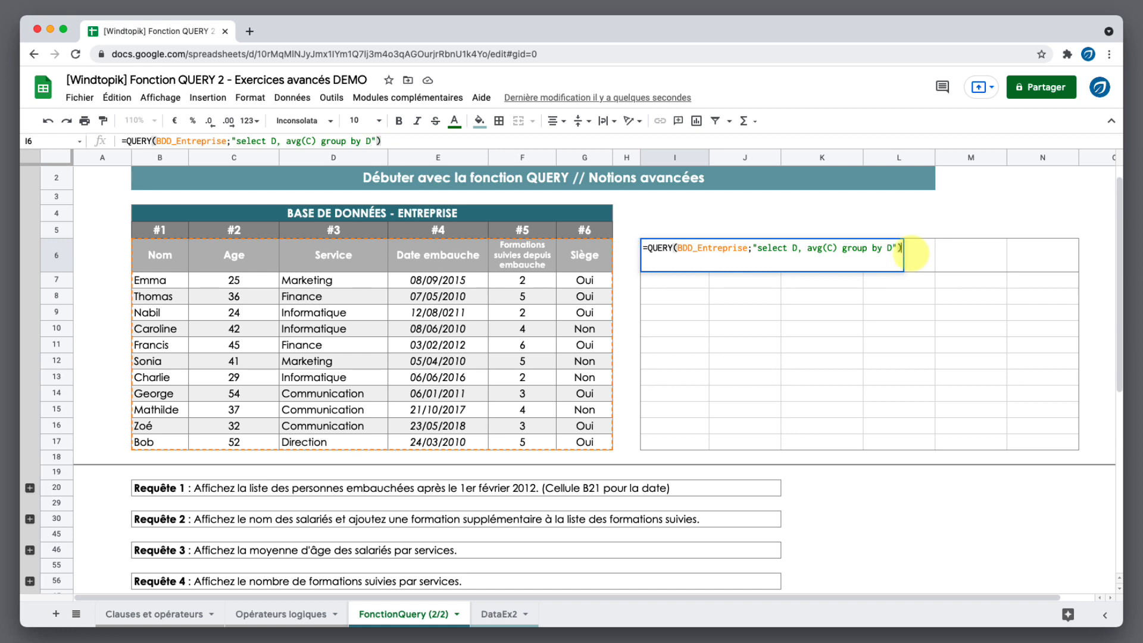
pyautogui.press('Return')
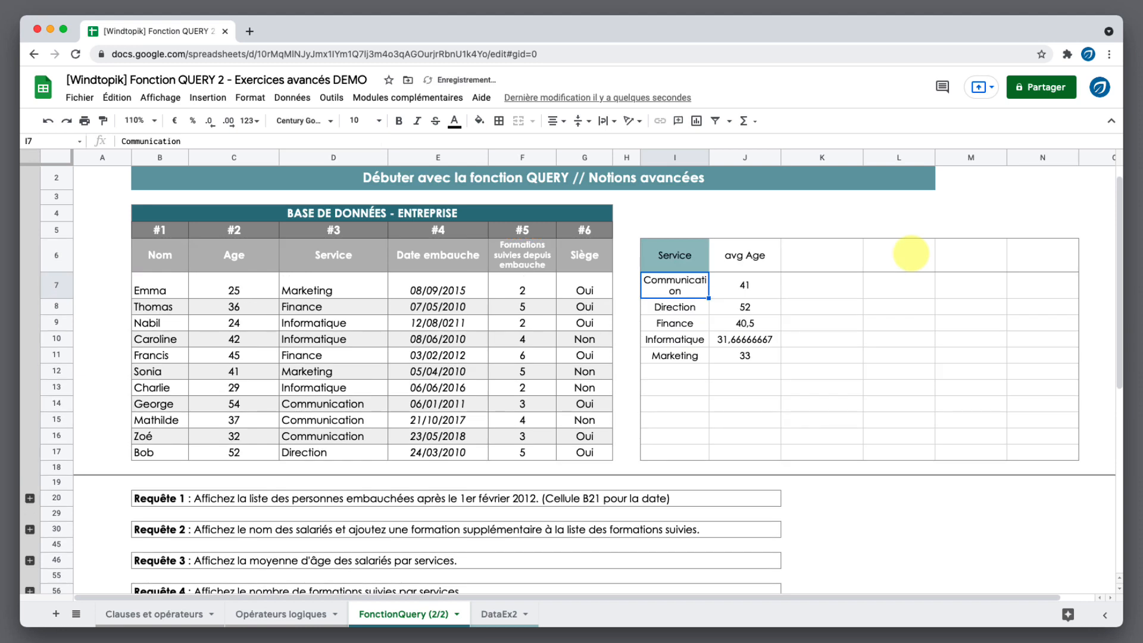
# Widen column I so the service names fit on one line, and display J7:J17 without decimals
pyautogui.moveTo(708, 157); pyautogui.dragTo(733, 158)
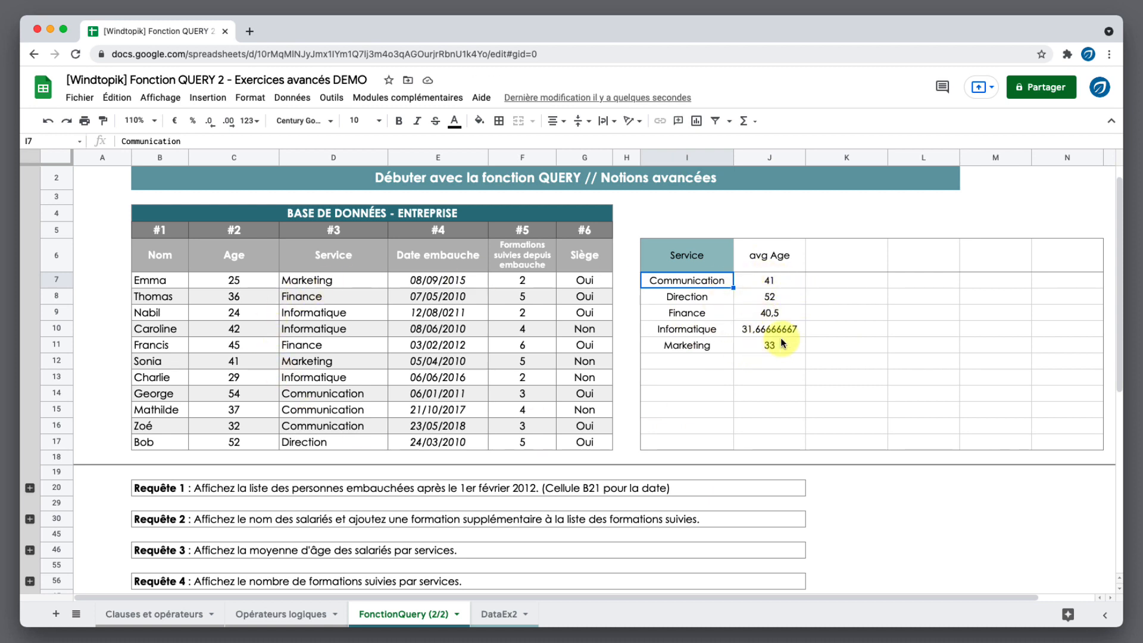
pyautogui.click(784, 286)
pyautogui.moveTo(784, 286); pyautogui.dragTo(786, 441)
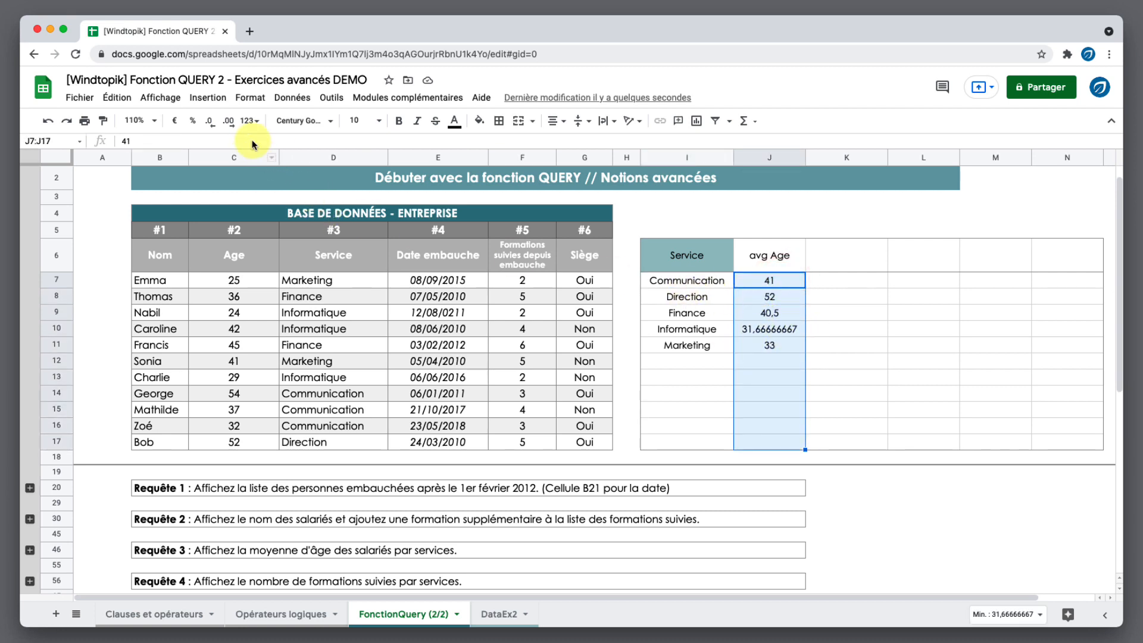
pyautogui.click(210, 123)
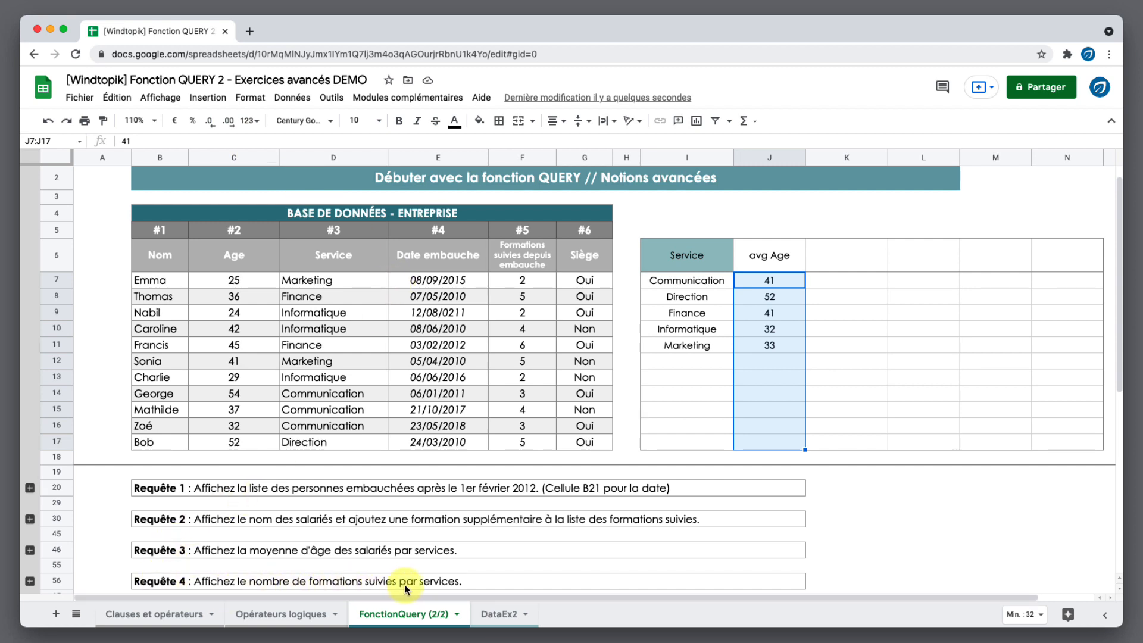
# Replace the query text in the I6 formula with "select D, sum(F) group by D" and validate it
pyautogui.doubleClick(688, 262)
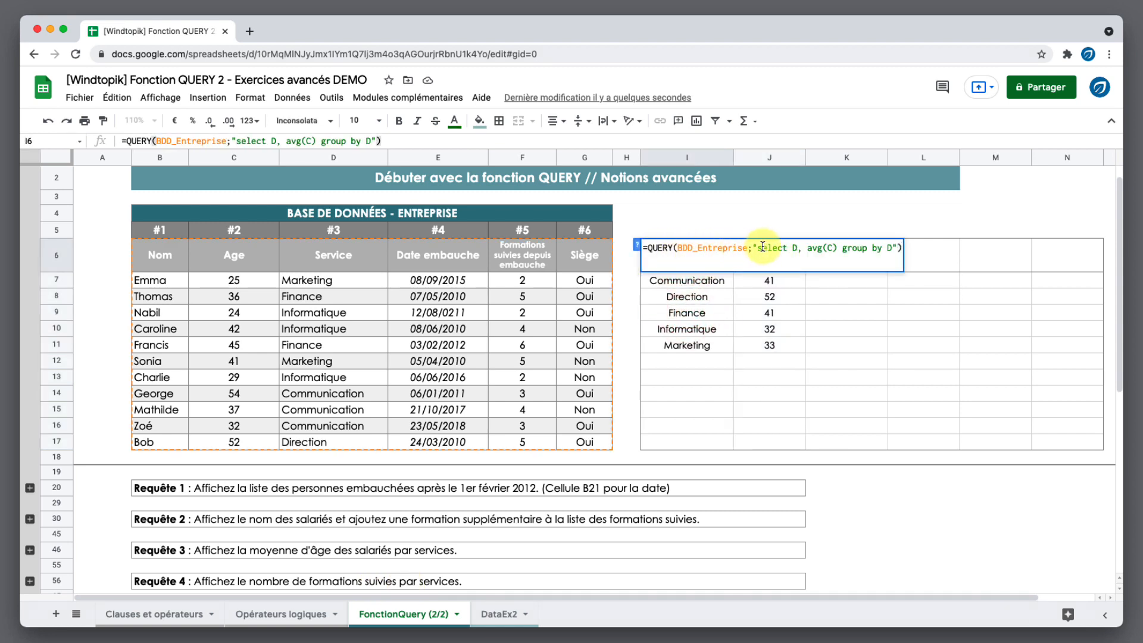
pyautogui.moveTo(793, 247); pyautogui.dragTo(891, 249)
pyautogui.press('BackSpace')
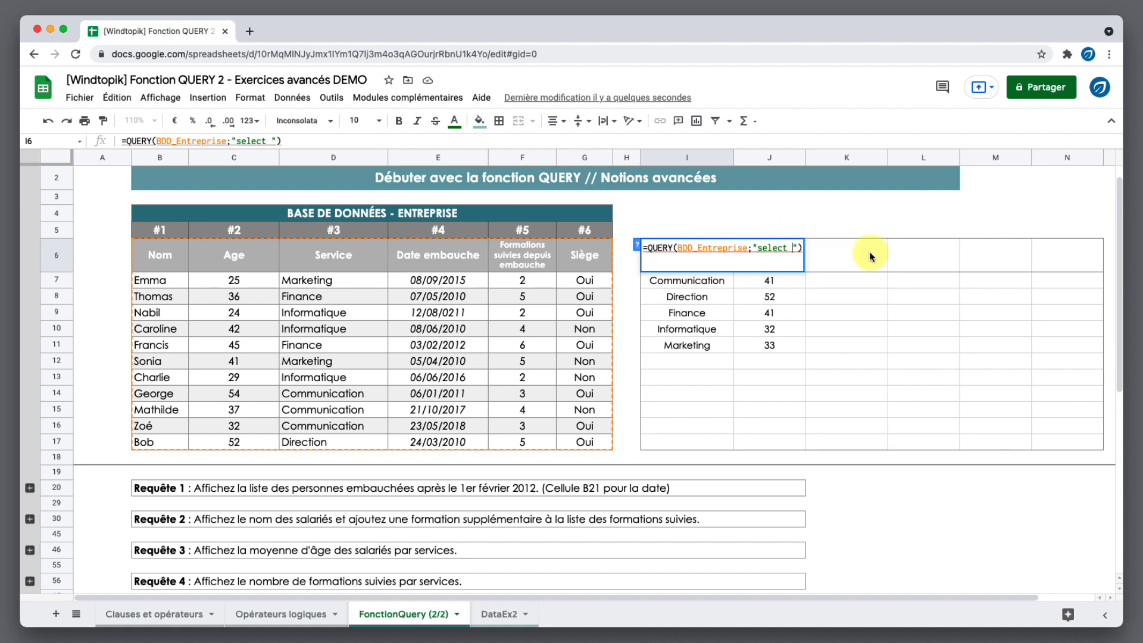
pyautogui.write('D')
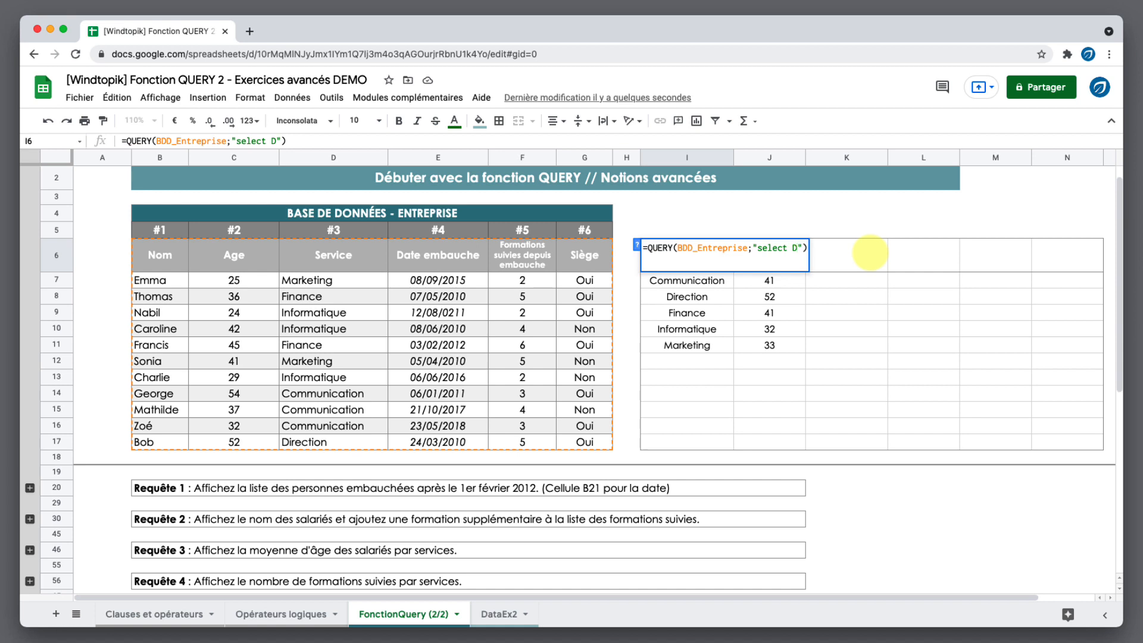
pyautogui.write(',')
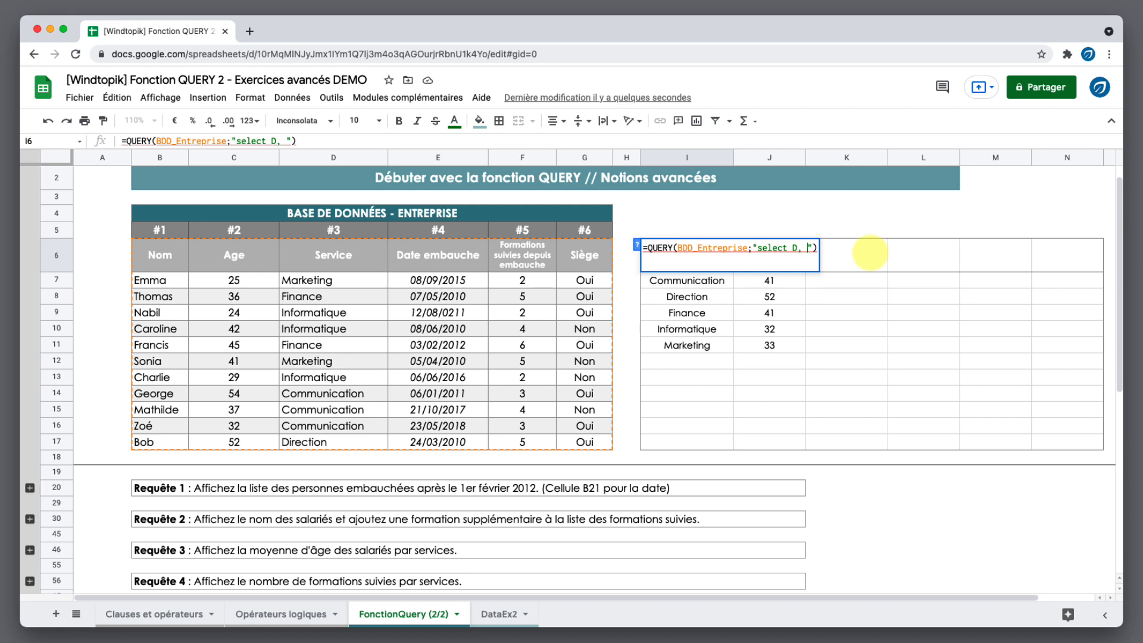
pyautogui.write('sum')
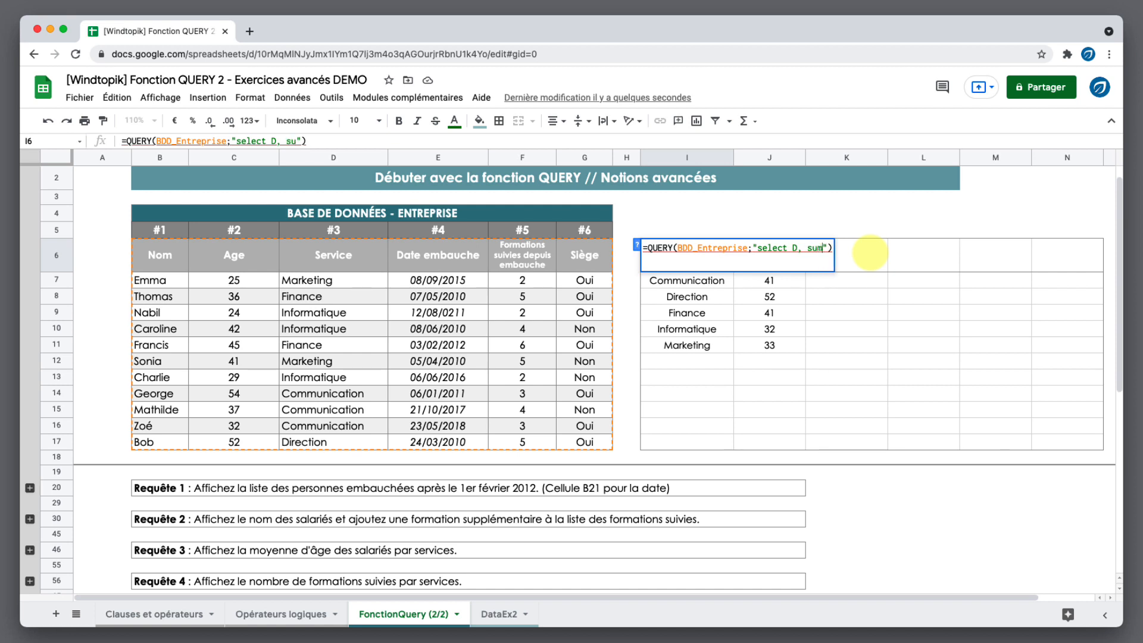
pyautogui.write('(F)')
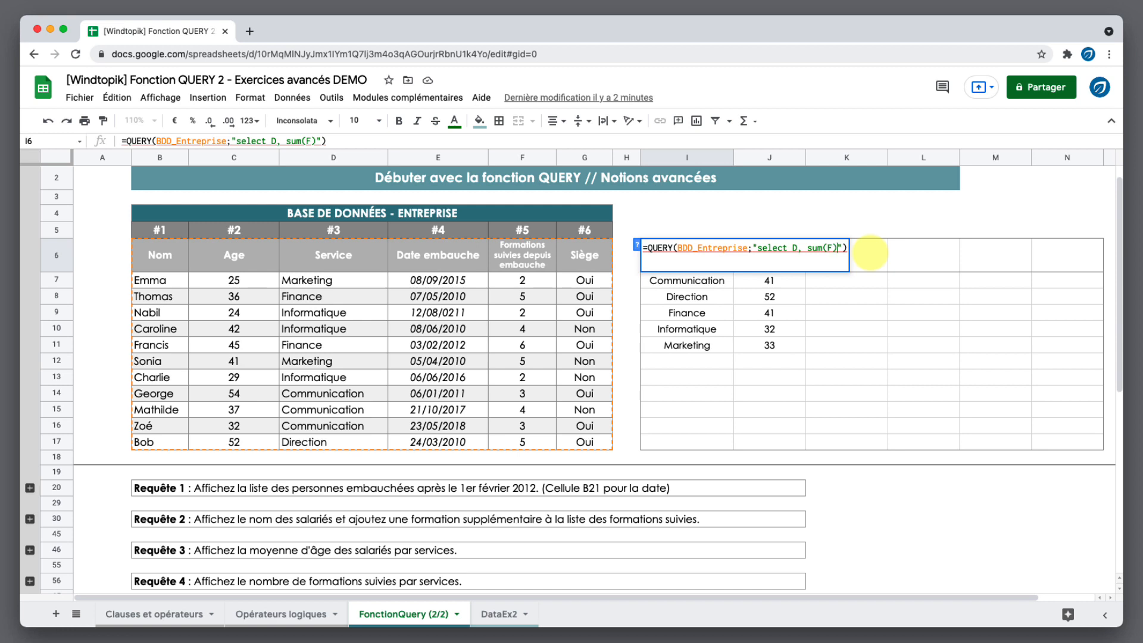
pyautogui.write(' group by D')
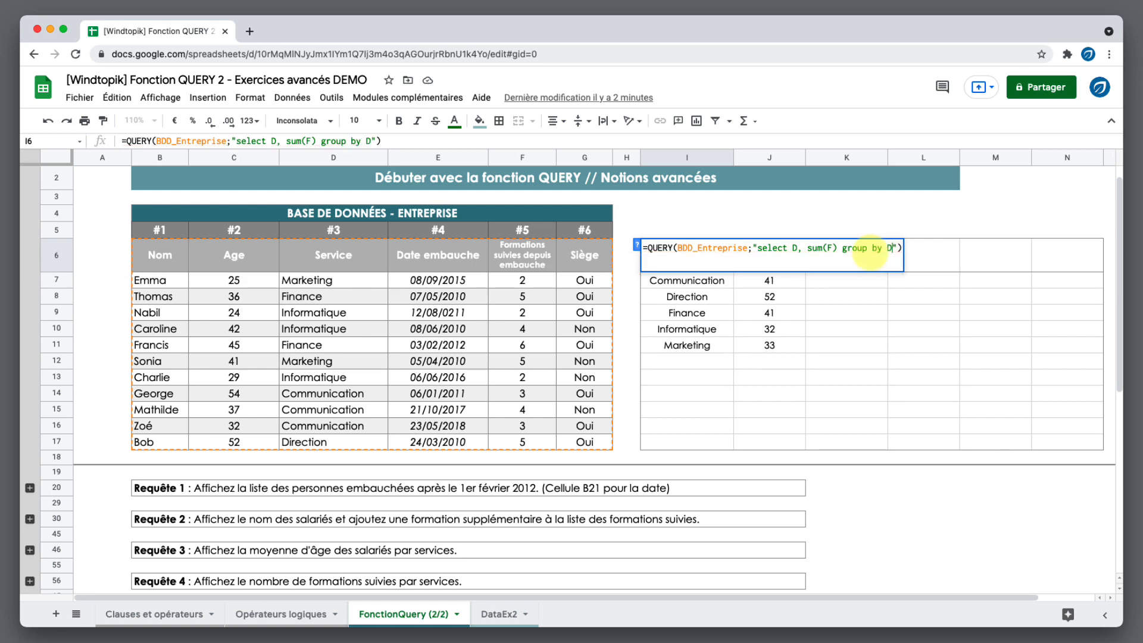
pyautogui.press('Return')
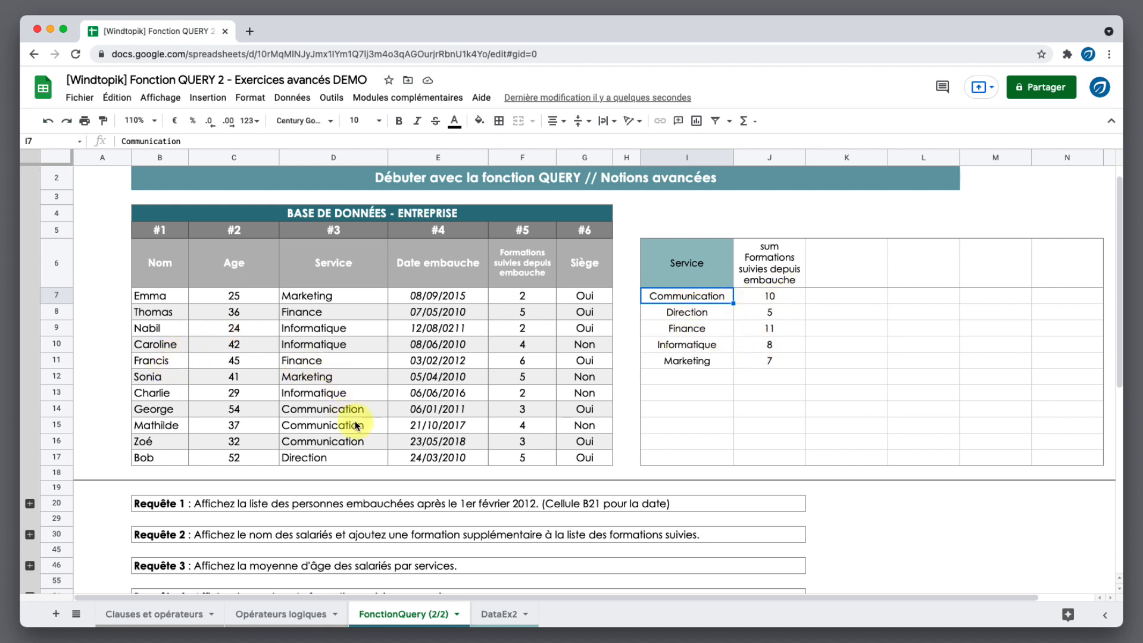
# Check the sum of the Communication trainings in F14:F16 and review the QUERY formula in I6
pyautogui.moveTo(509, 416); pyautogui.dragTo(509, 444)
pyautogui.click(988, 614)
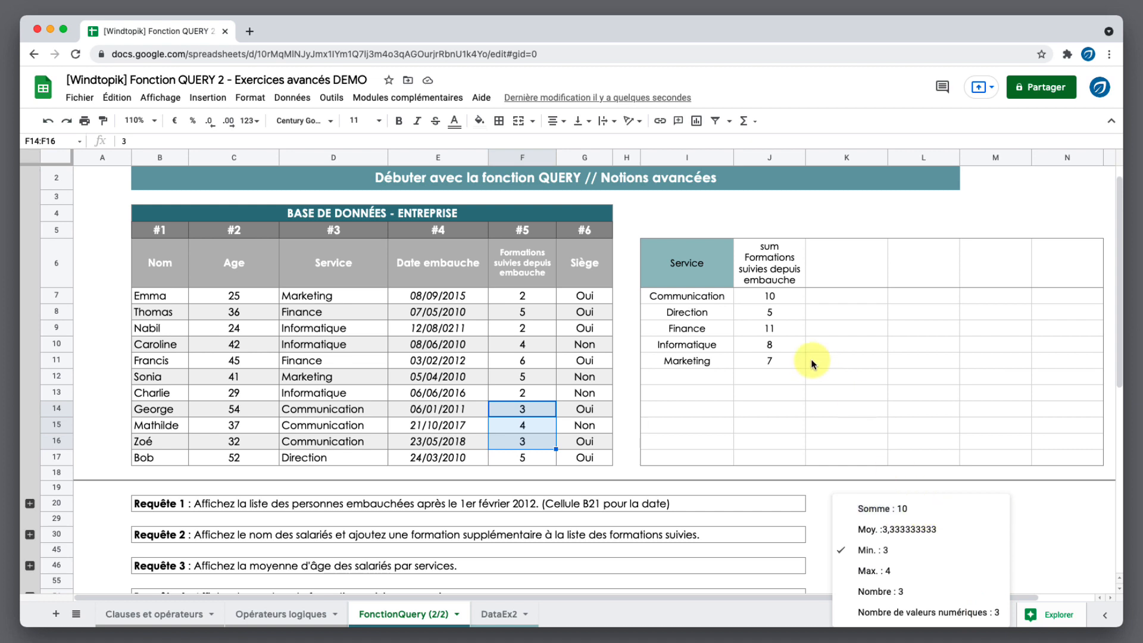
pyautogui.click(863, 343)
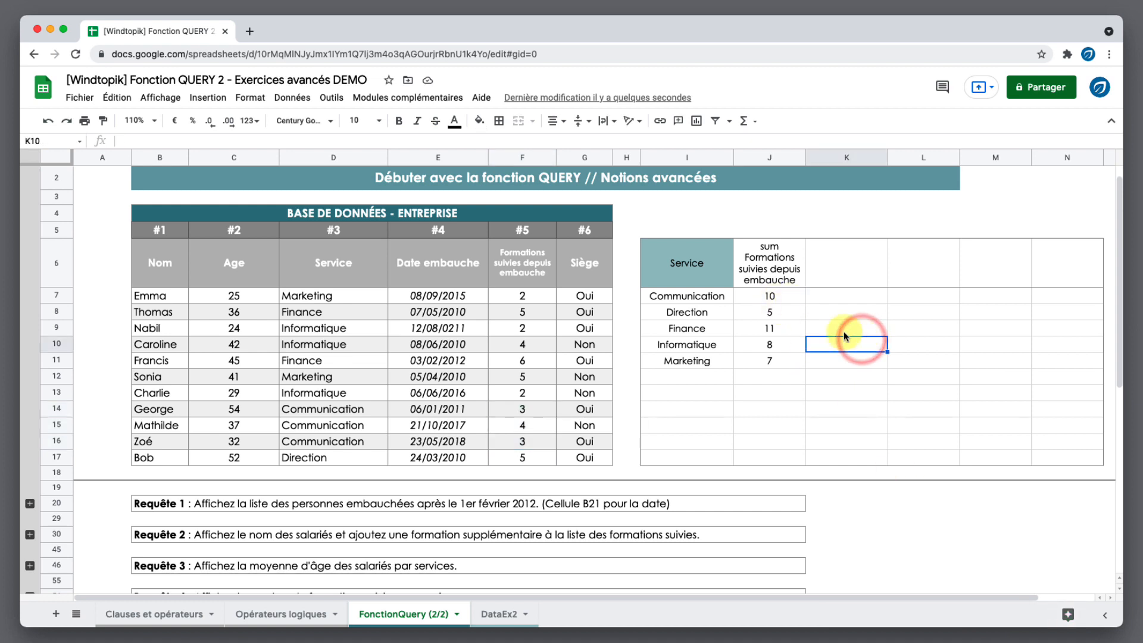
pyautogui.click(686, 263)
pyautogui.doubleClick(687, 263)
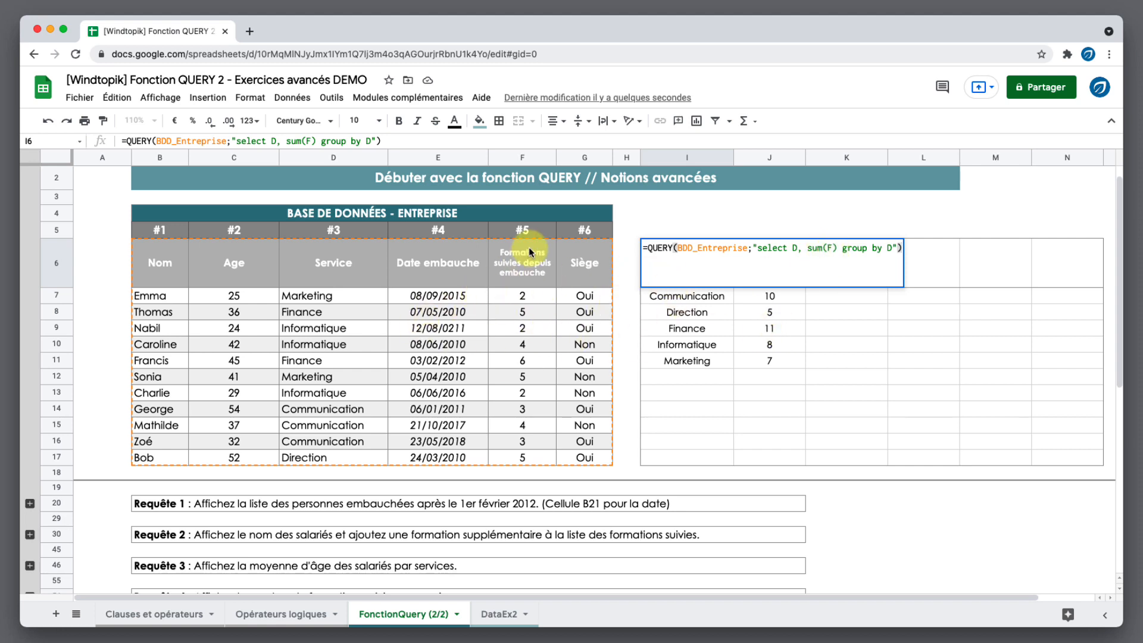
pyautogui.click(684, 314)
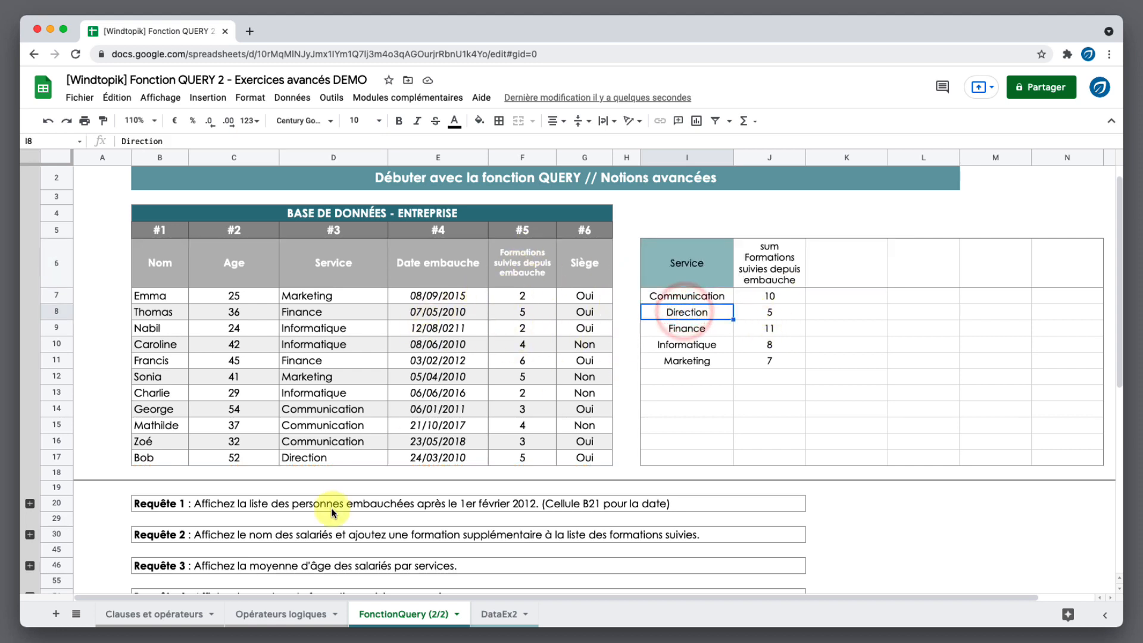
# Read the wording of Requête 5 and compare it with the current query output in columns I and J
pyautogui.scroll(-1, 331, 511)
pyautogui.scroll(-2, 331, 508)
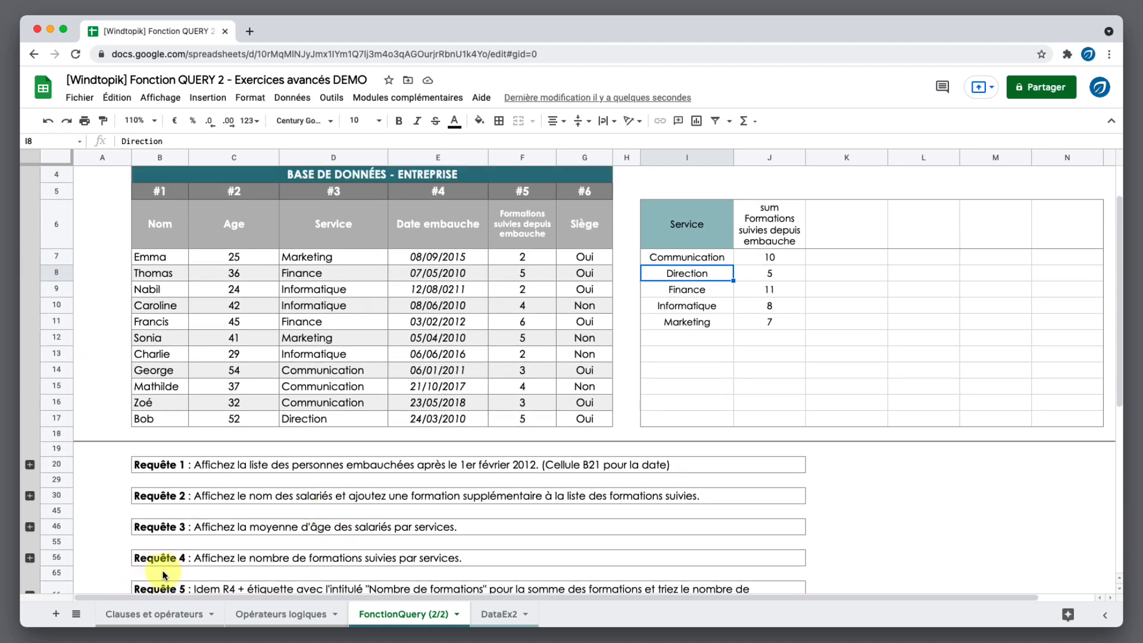
pyautogui.scroll(-3, 165, 565)
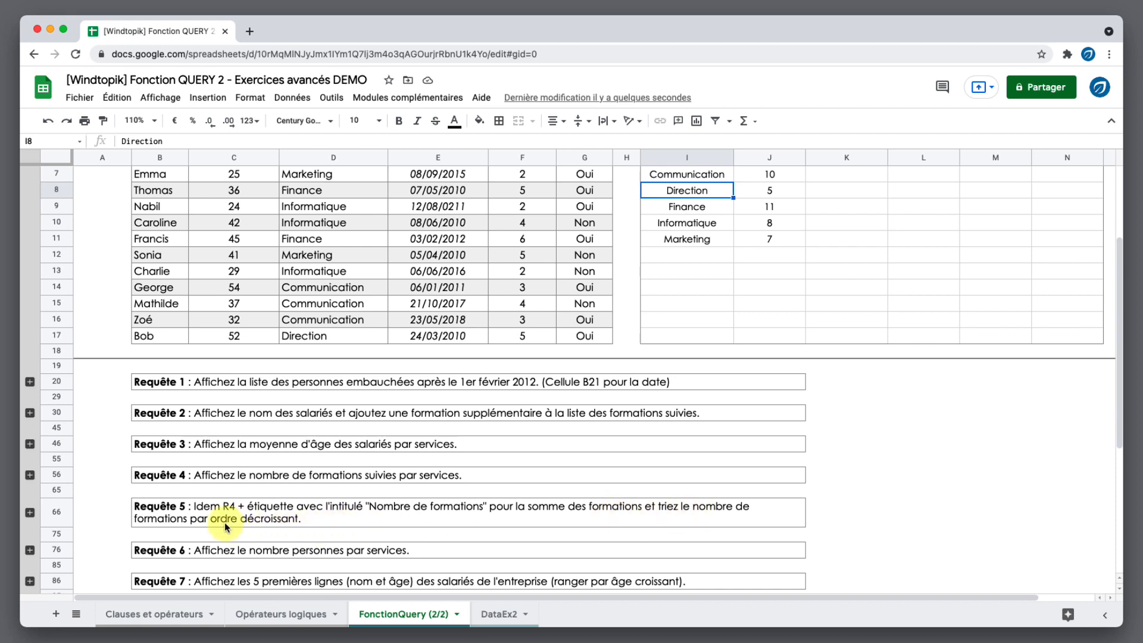
pyautogui.scroll(3, 381, 515)
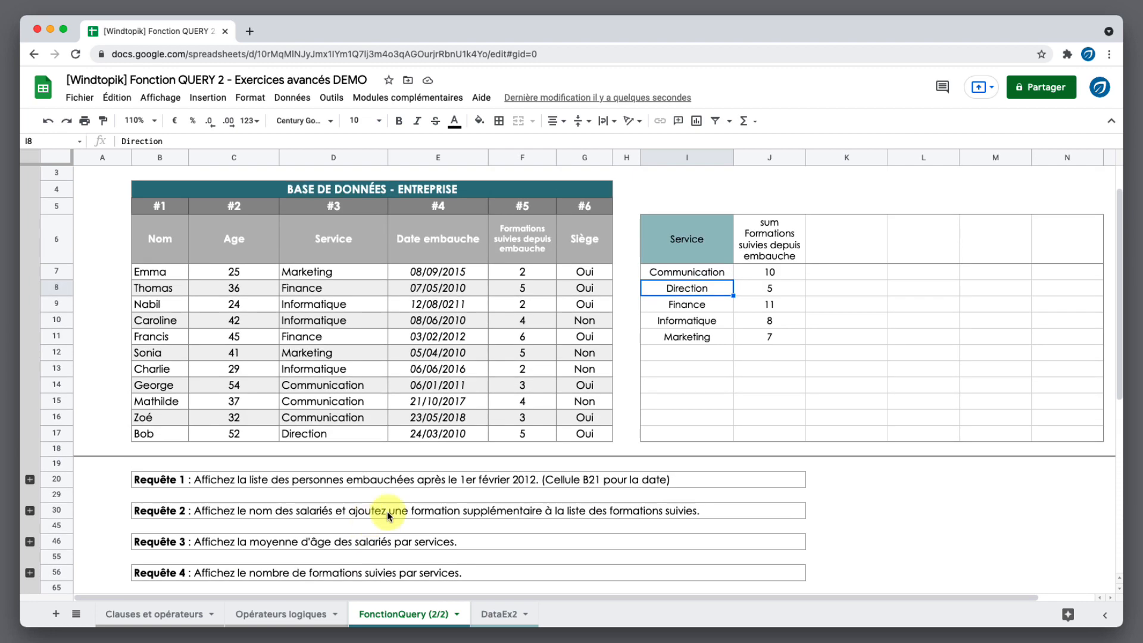
pyautogui.click(690, 253)
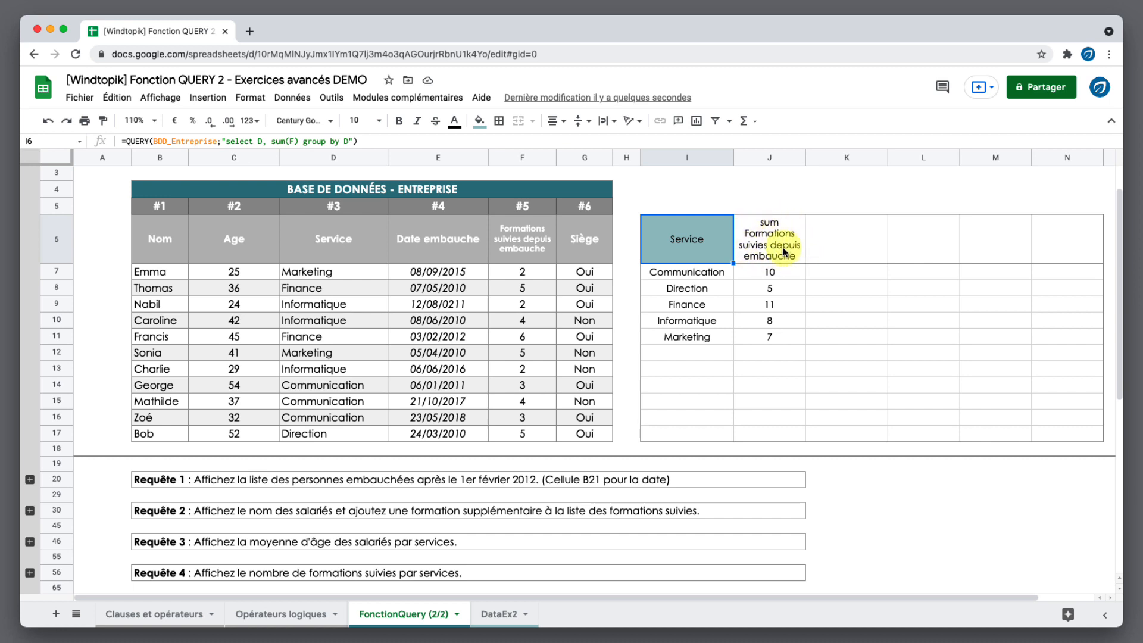
pyautogui.scroll(-1, 631, 340)
pyautogui.scroll(-1, 633, 344)
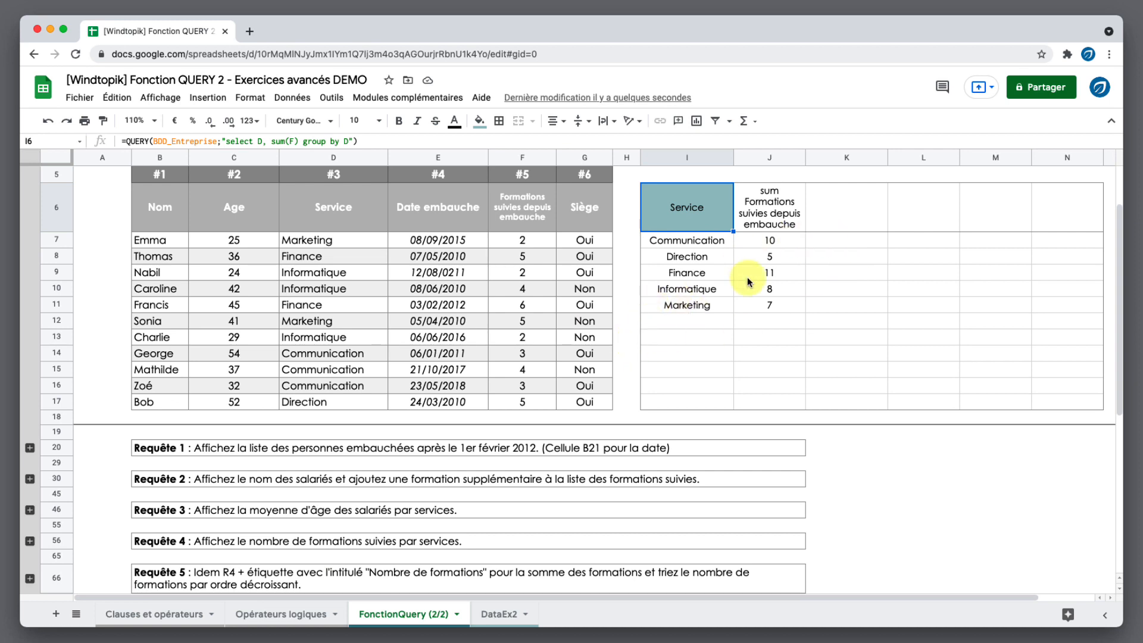
# Extend the I6 query text after "group by D" with "order by sum(F) desc"
pyautogui.scroll(2, 725, 359)
pyautogui.doubleClick(702, 257)
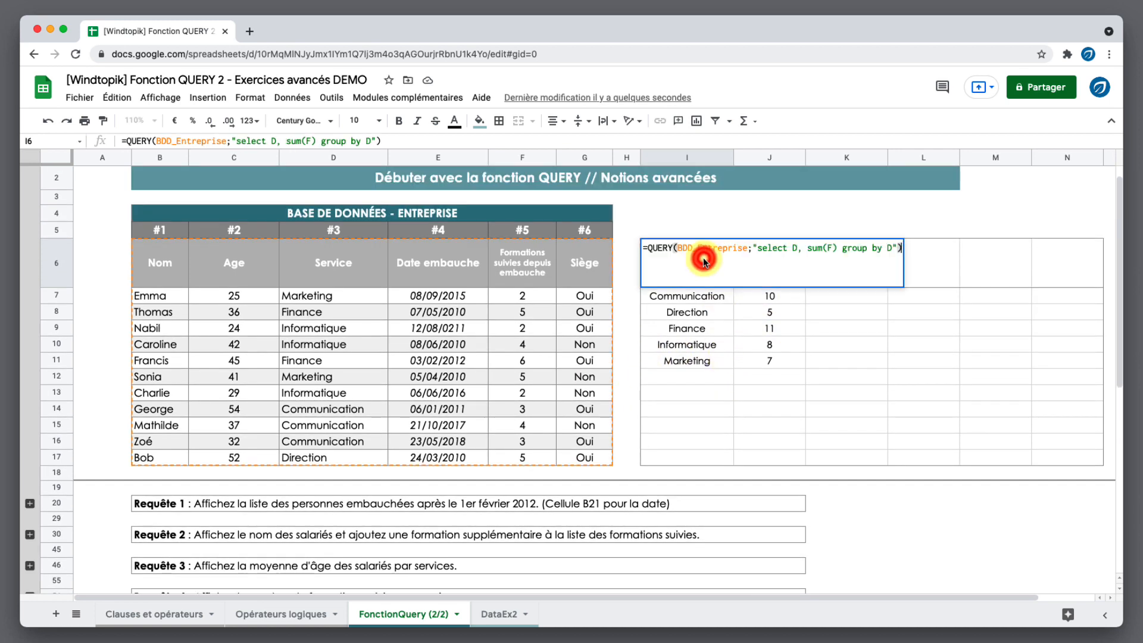
pyautogui.doubleClick(891, 249)
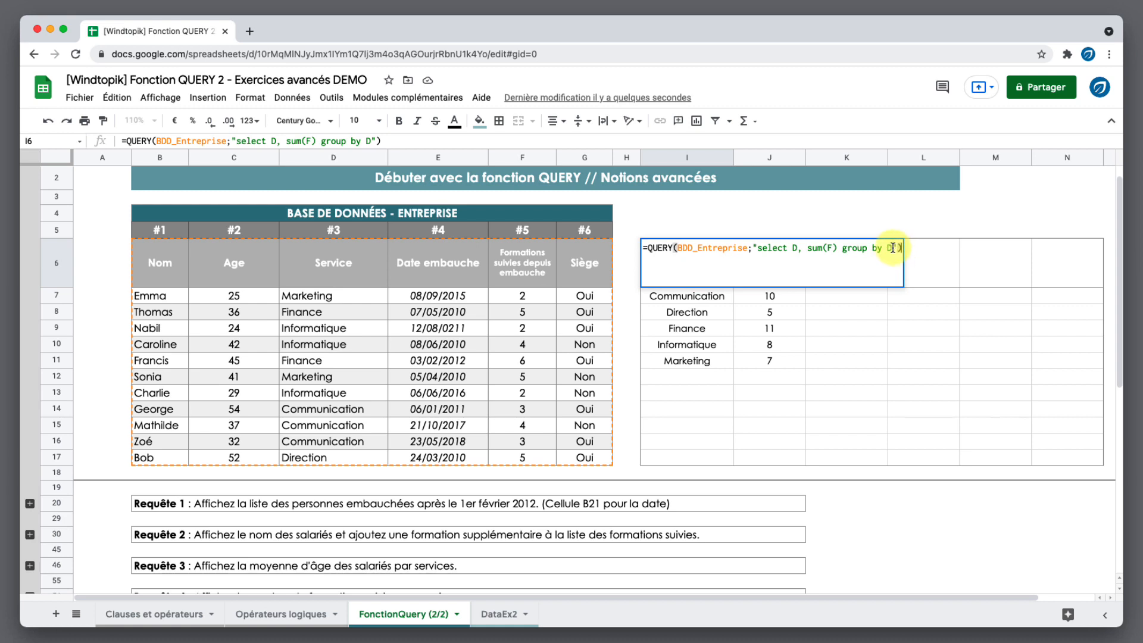
pyautogui.click(893, 249)
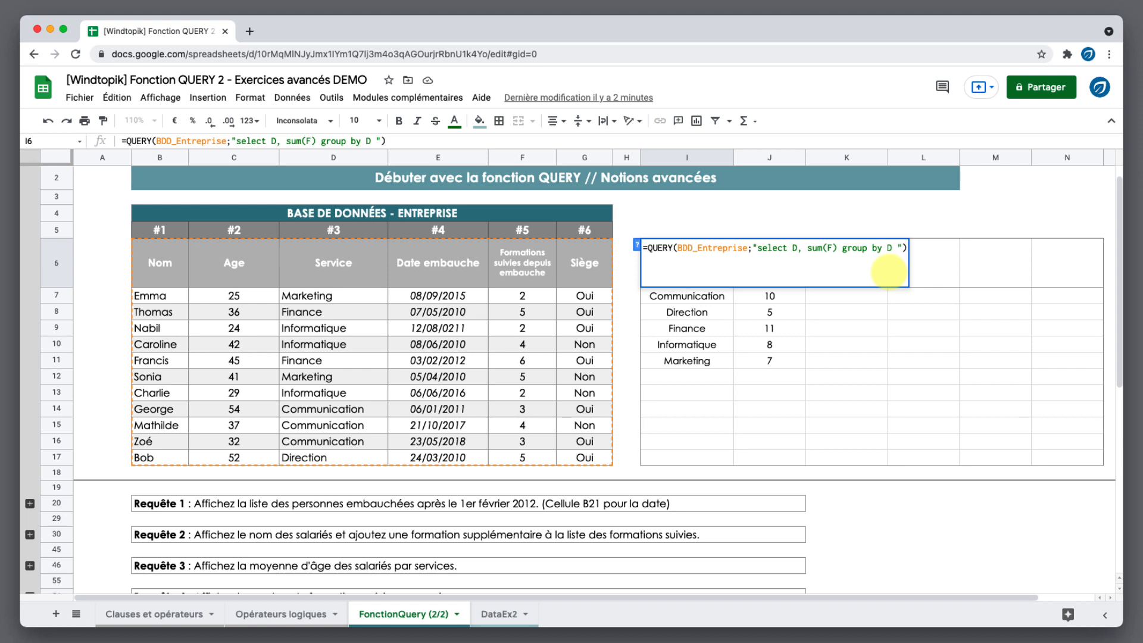
pyautogui.write('order by')
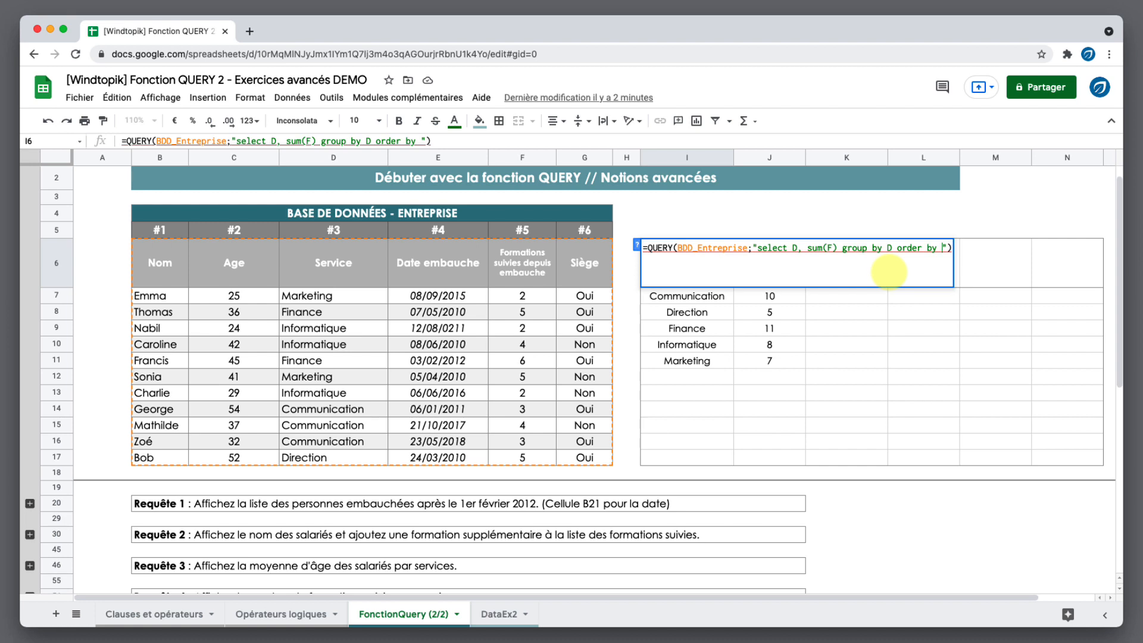
pyautogui.write(' sum(F)')
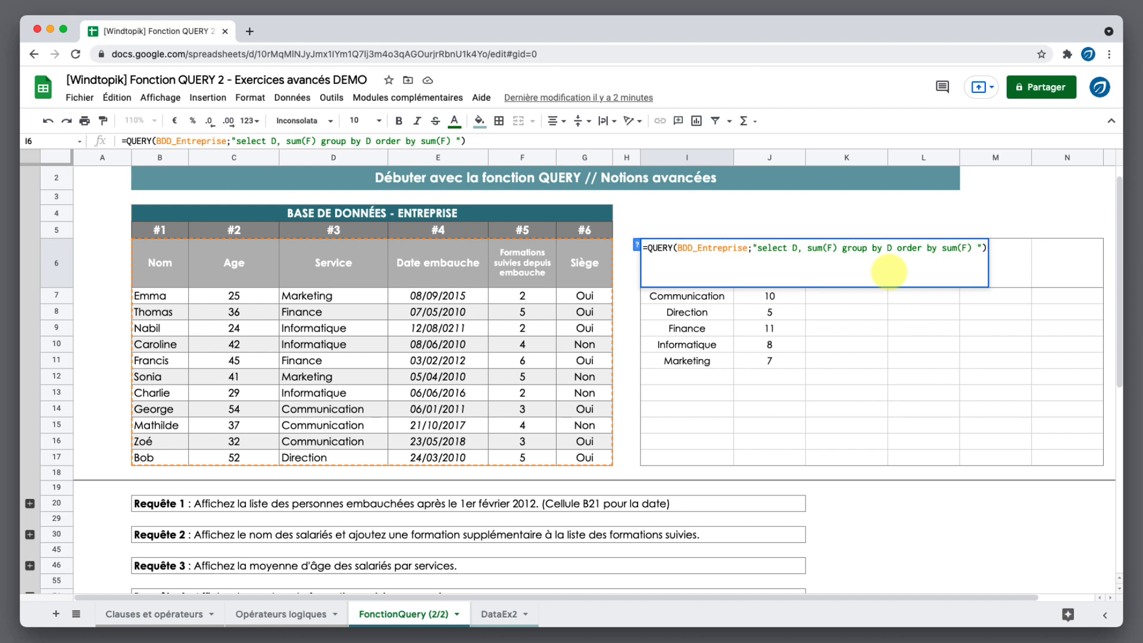
pyautogui.write(' desc')
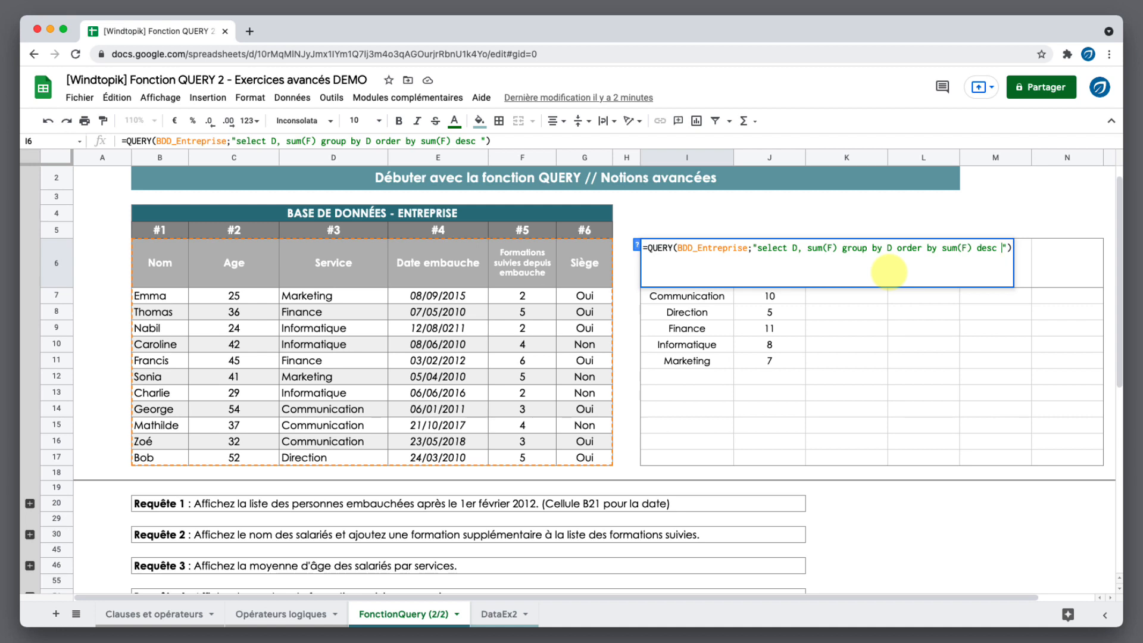
# Add "label sum(F) 'Nombre de formations'" at the end of the I6 query text and validate the formula
pyautogui.write('label')
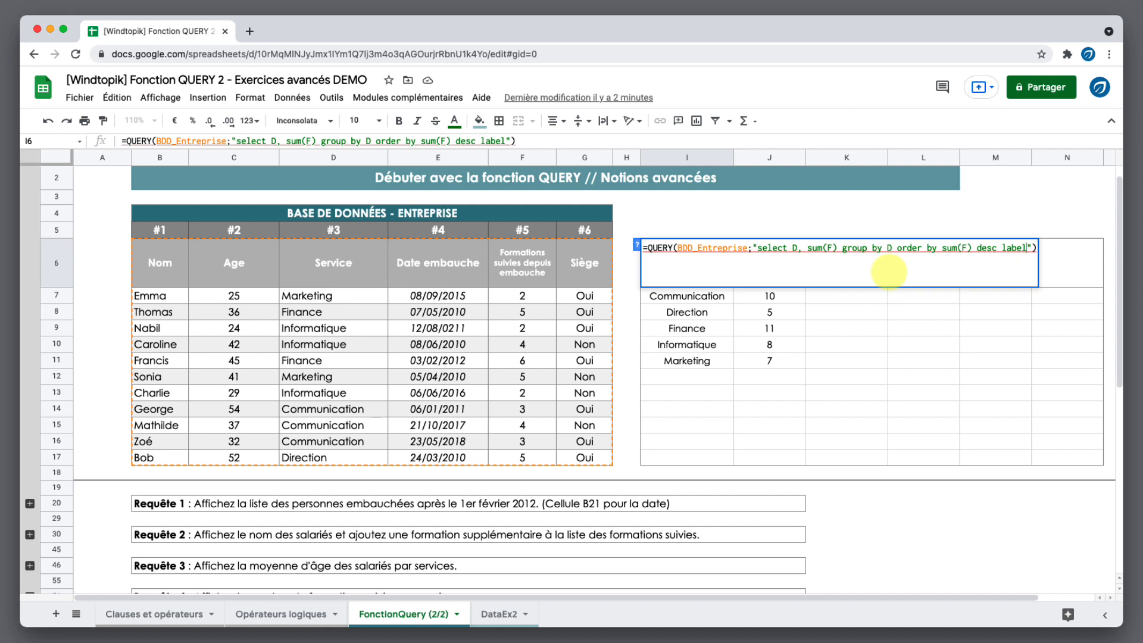
pyautogui.write(' sum(')
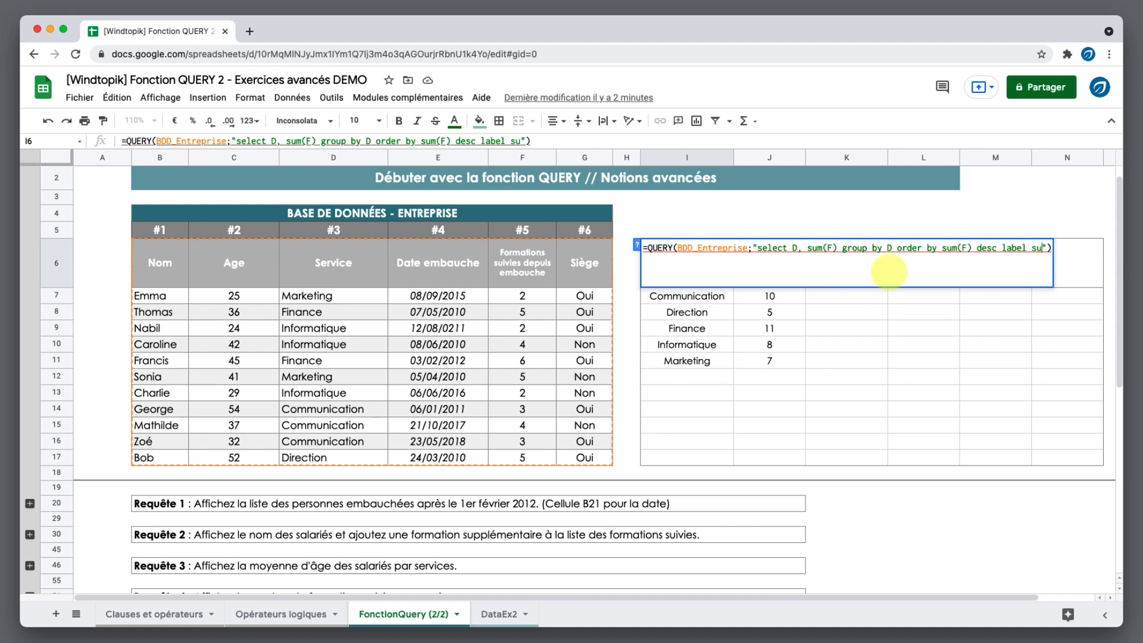
pyautogui.write('F')
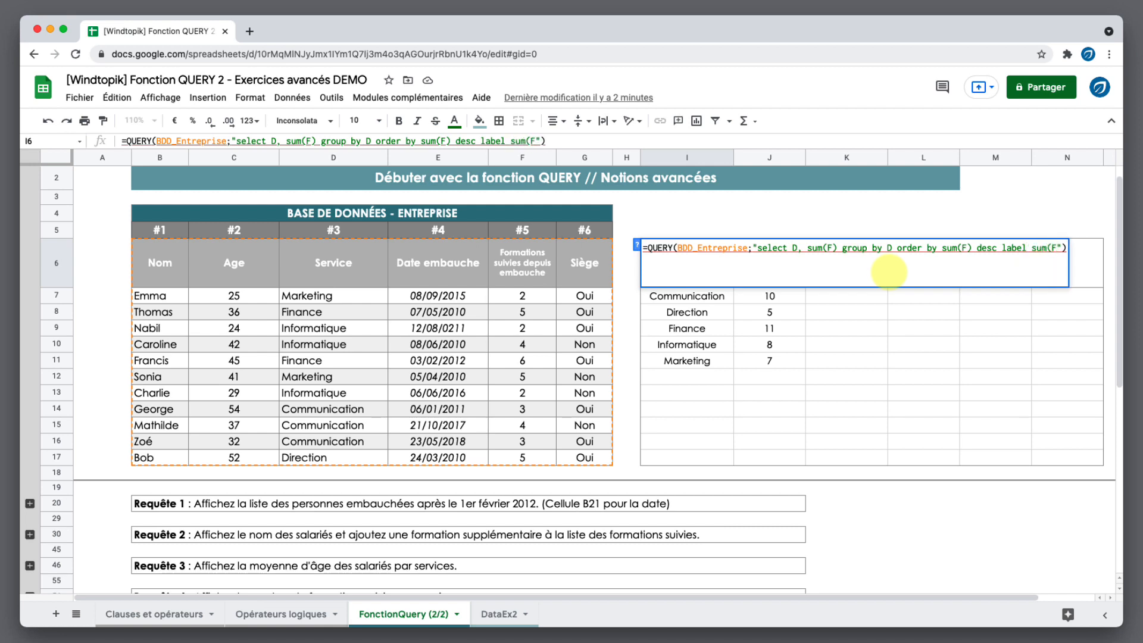
pyautogui.write(')')
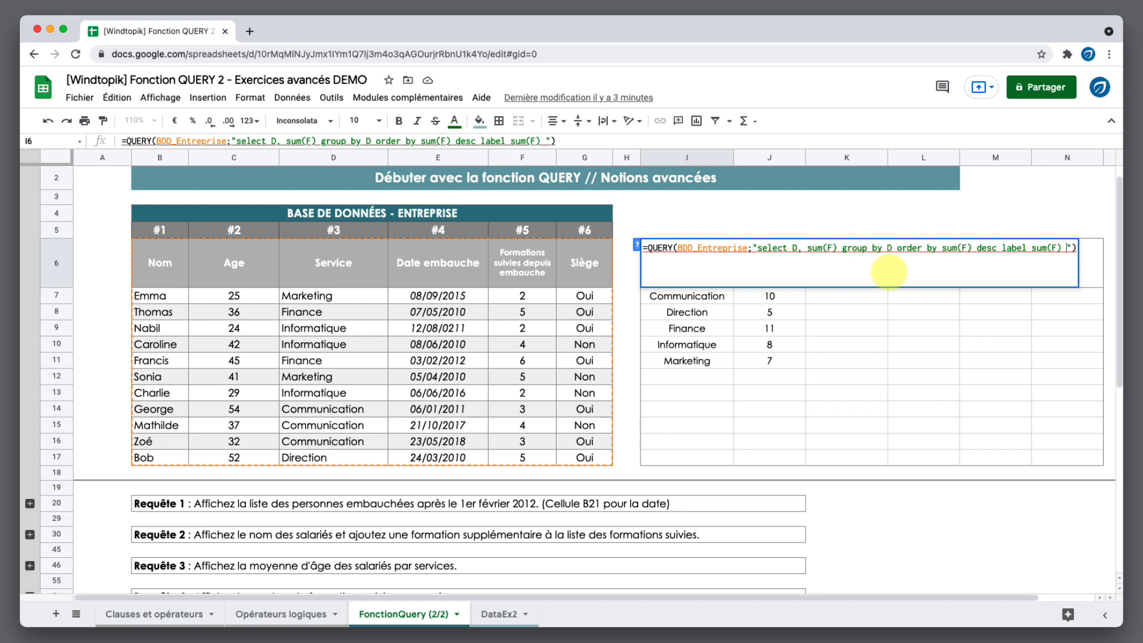
pyautogui.write(" '")
pyautogui.write('Nombre de ')
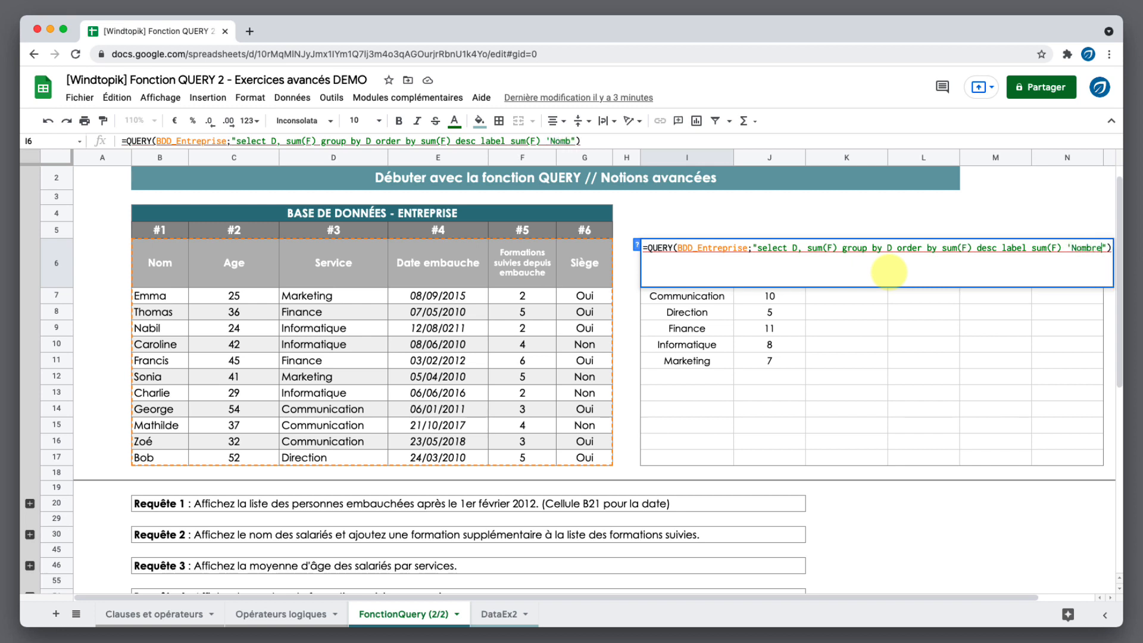
pyautogui.write('formations')
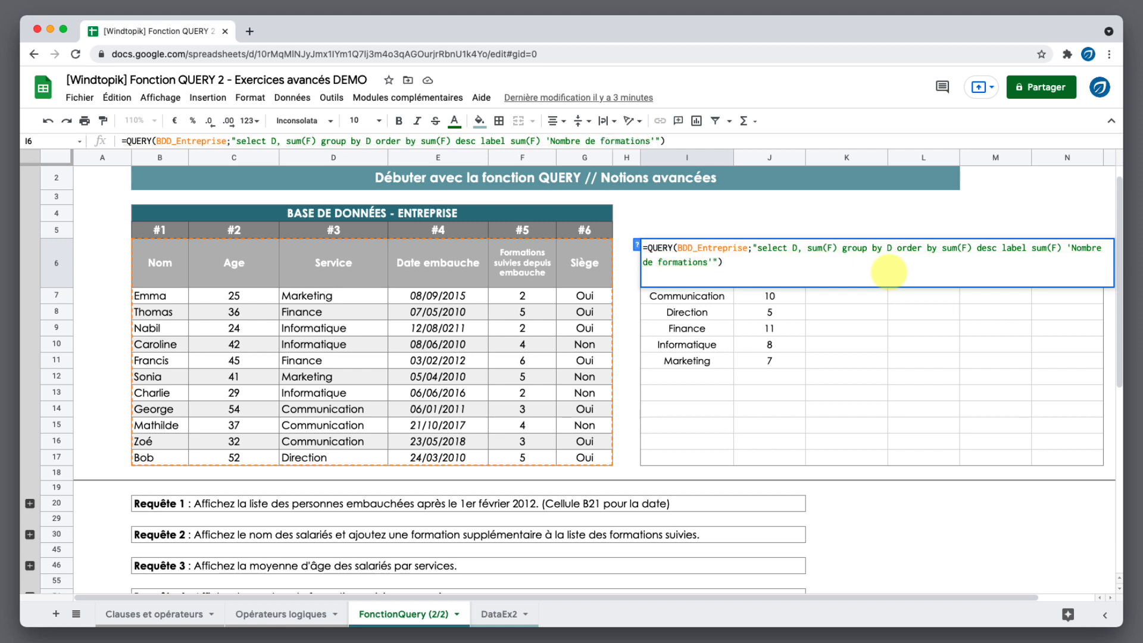
pyautogui.press('Right')
pyautogui.press('Return')
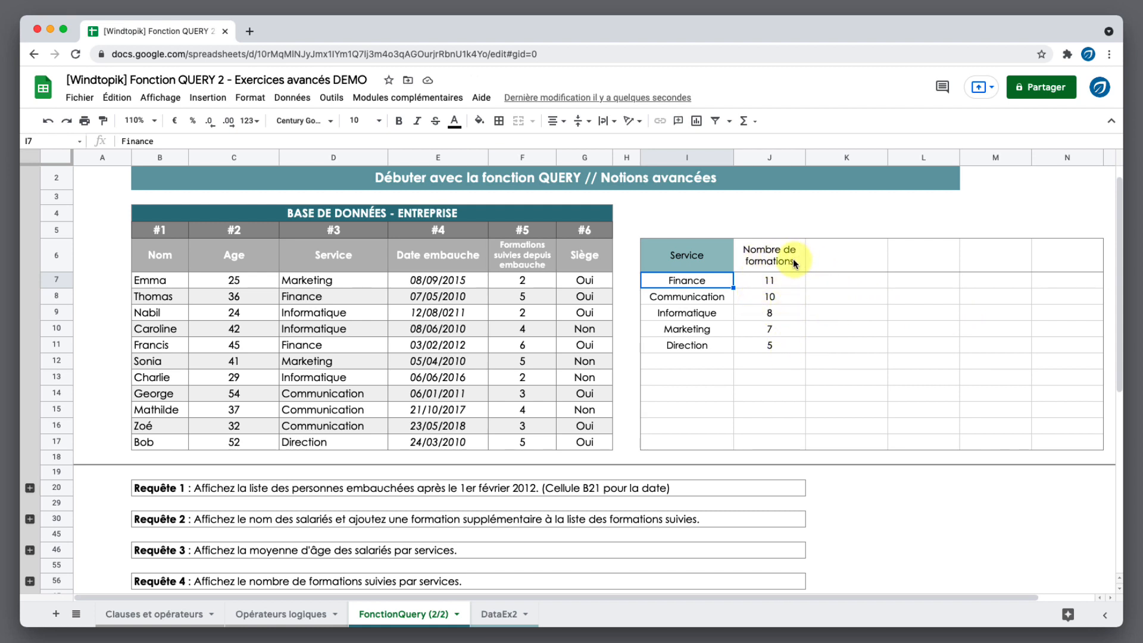
# Review the order by and label clauses of the QUERY formula in I6, leaving the formula as it is
pyautogui.click(698, 256)
pyautogui.doubleClick(699, 257)
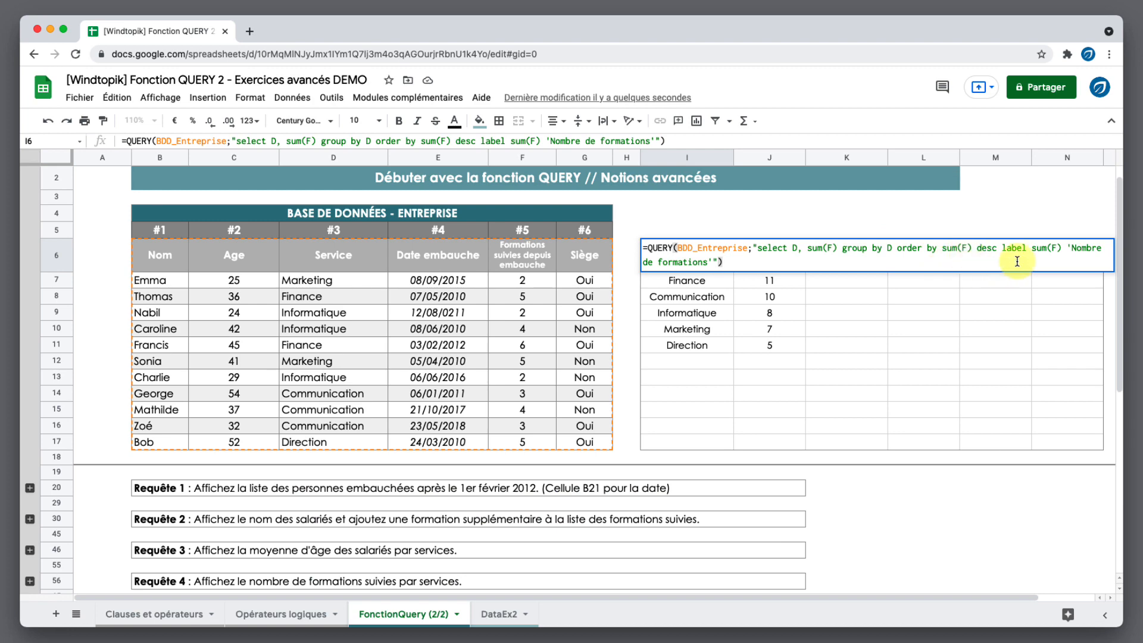
pyautogui.press('Return')
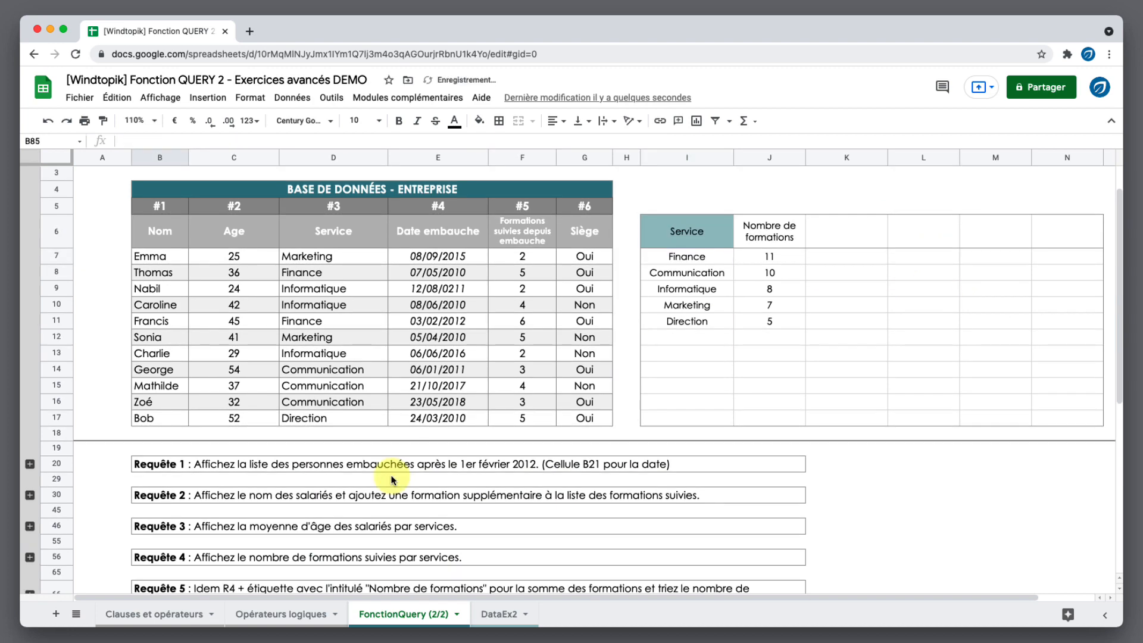
# Read the wording of Requête 6 and clear everything after "select" in the I6 query text
pyautogui.scroll(-3, 388, 478)
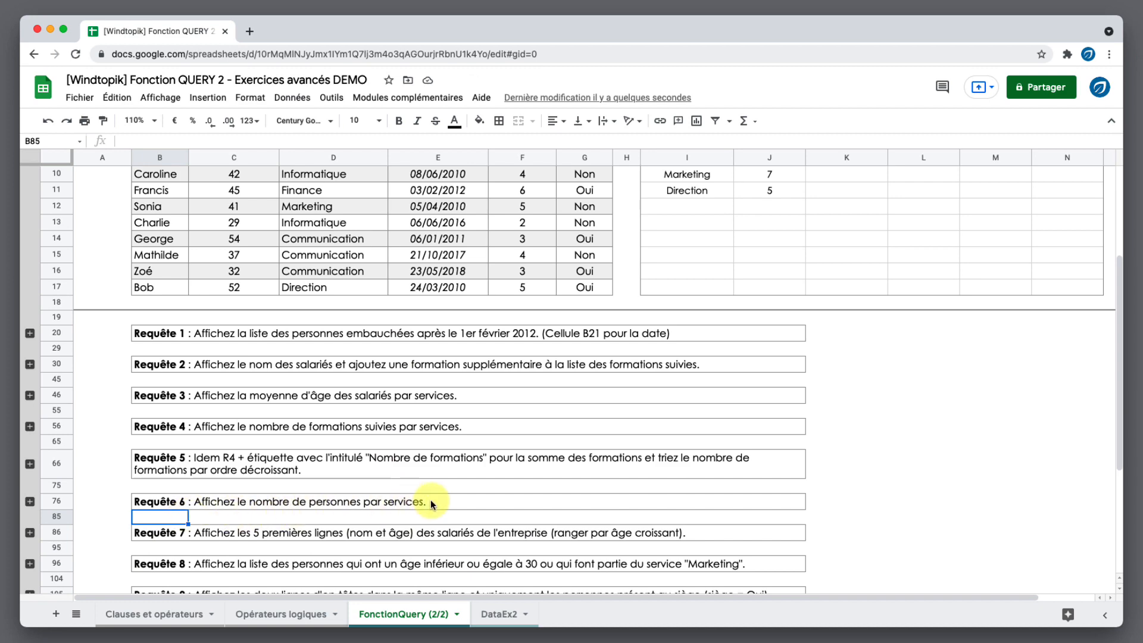
pyautogui.scroll(5, 430, 499)
pyautogui.scroll(-1, 712, 276)
pyautogui.click(688, 262)
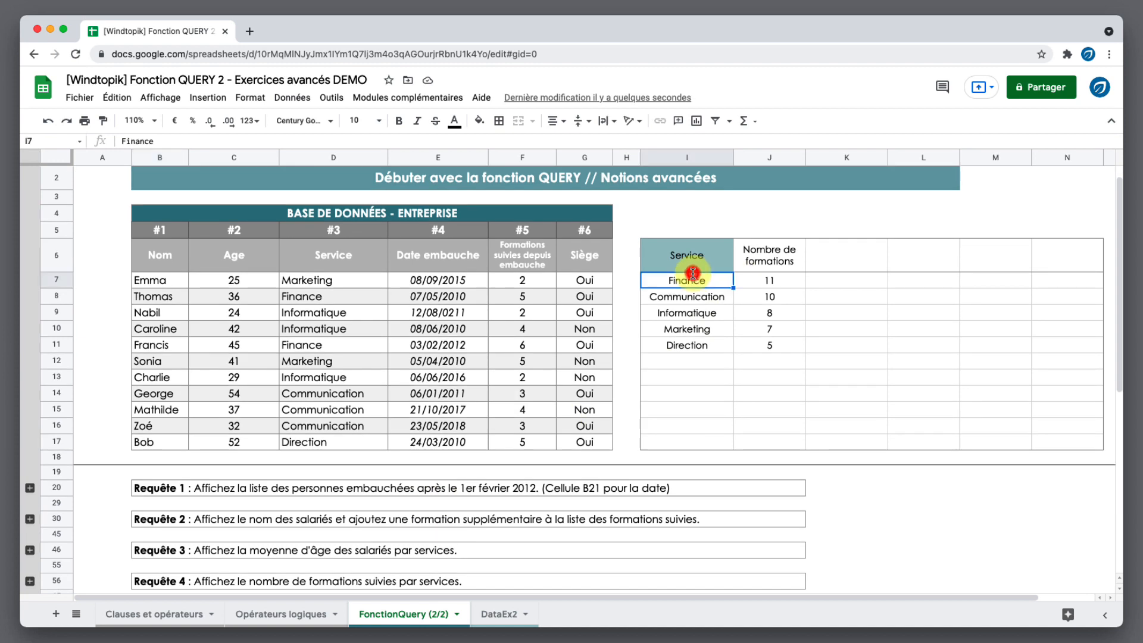
pyautogui.doubleClick(689, 262)
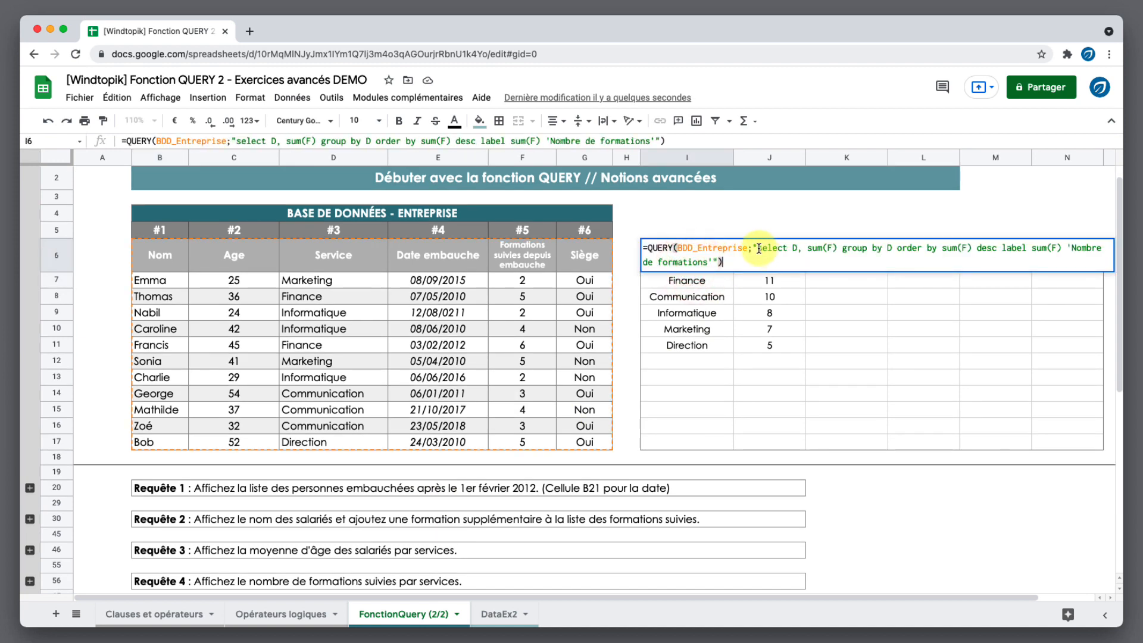
pyautogui.moveTo(792, 247); pyautogui.dragTo(711, 262)
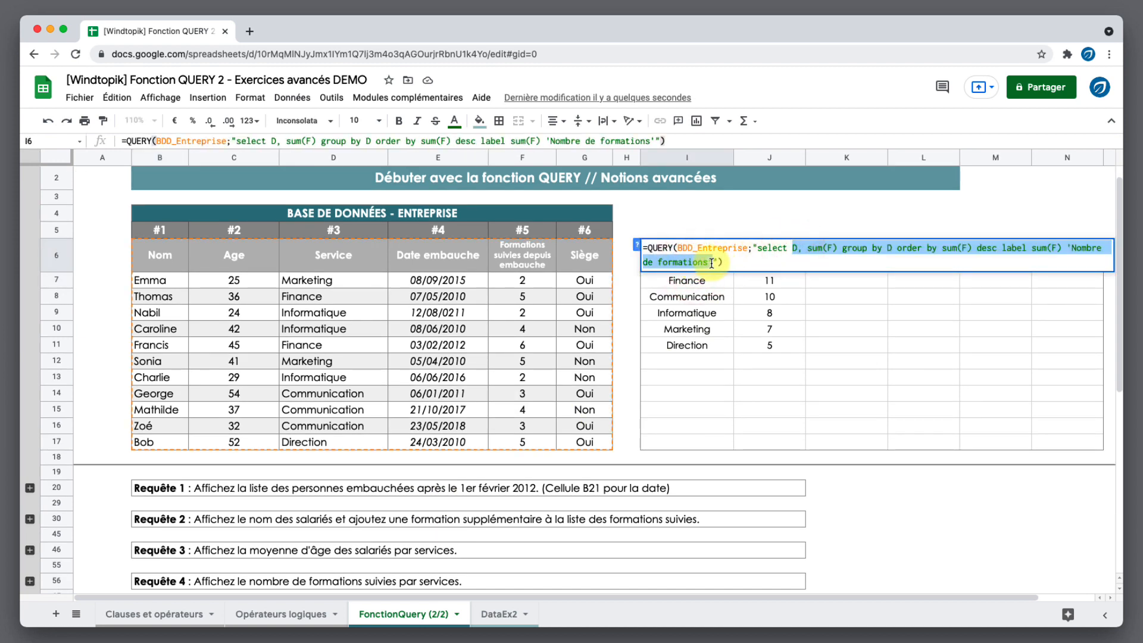
pyautogui.press('BackSpace')
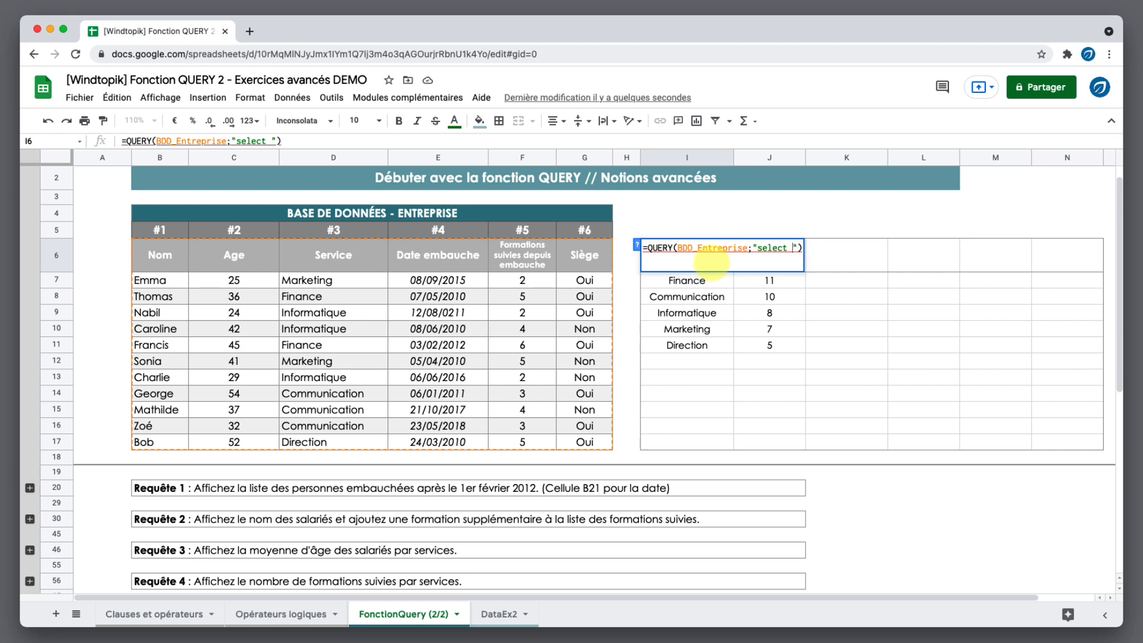
# Complete the I6 query text after "select" with "D, count(B) group by D" and validate the formula
pyautogui.write('D,')
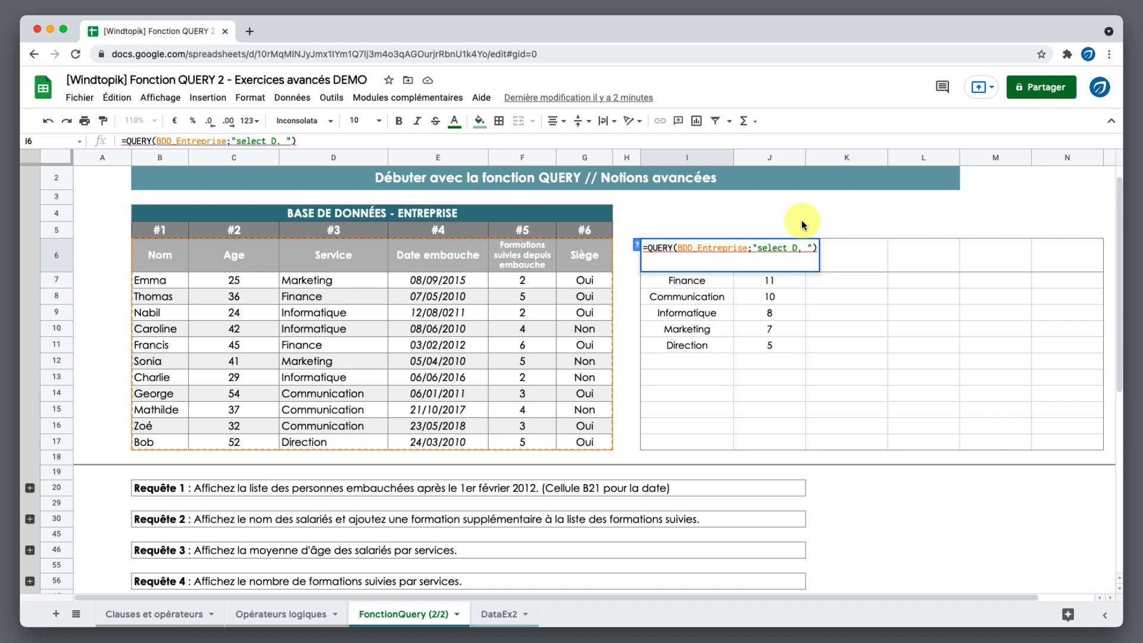
pyautogui.write('count')
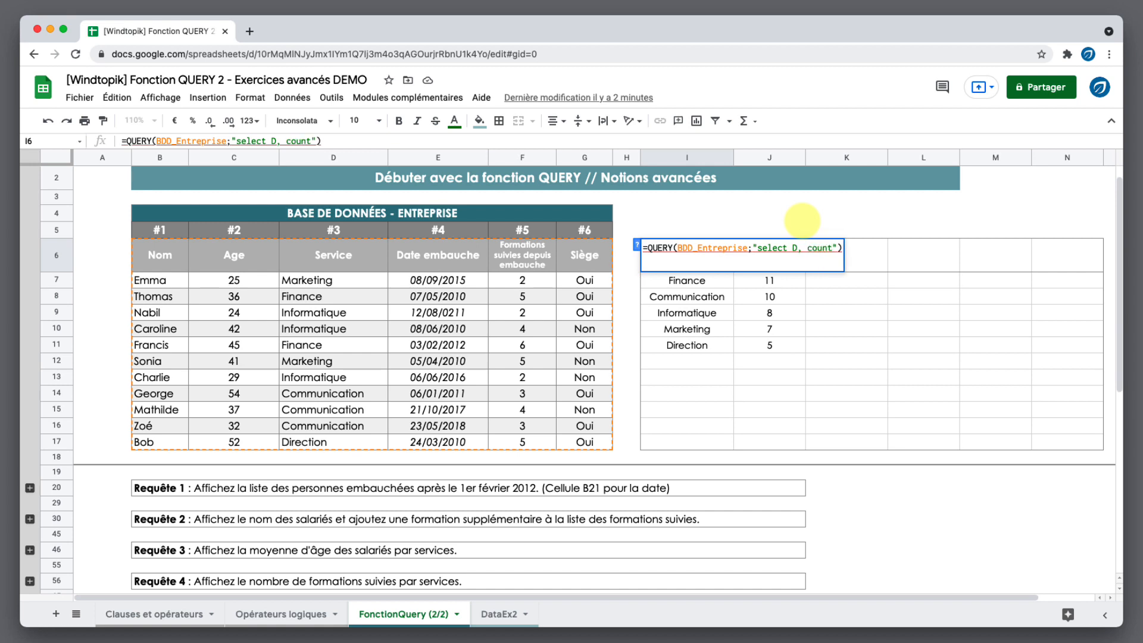
pyautogui.write('(B)')
pyautogui.write(' group ')
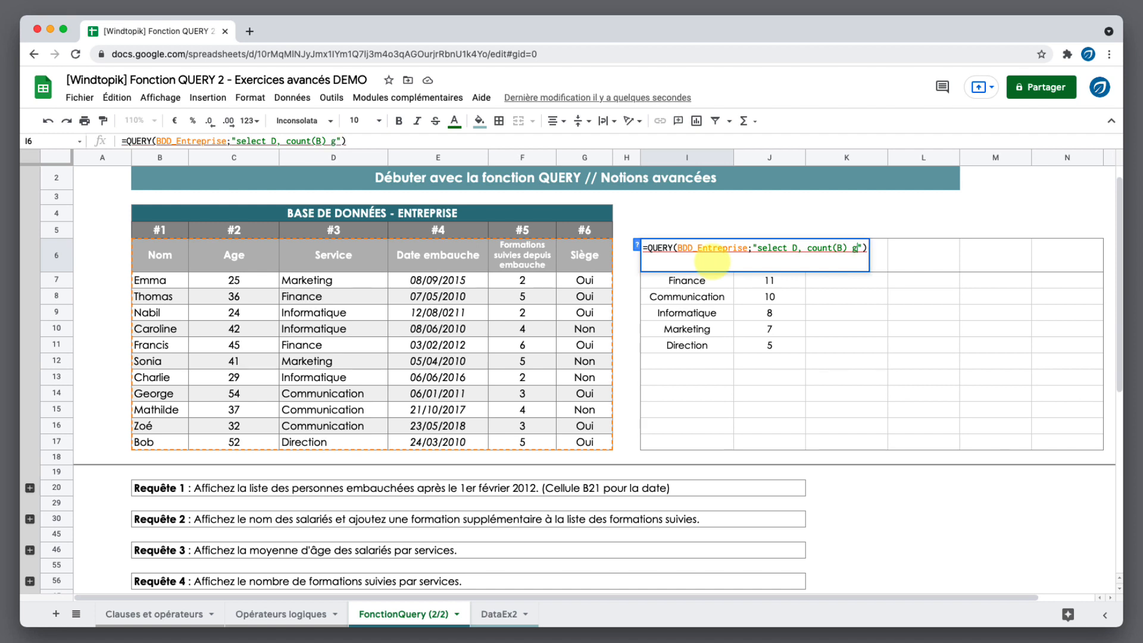
pyautogui.write('by')
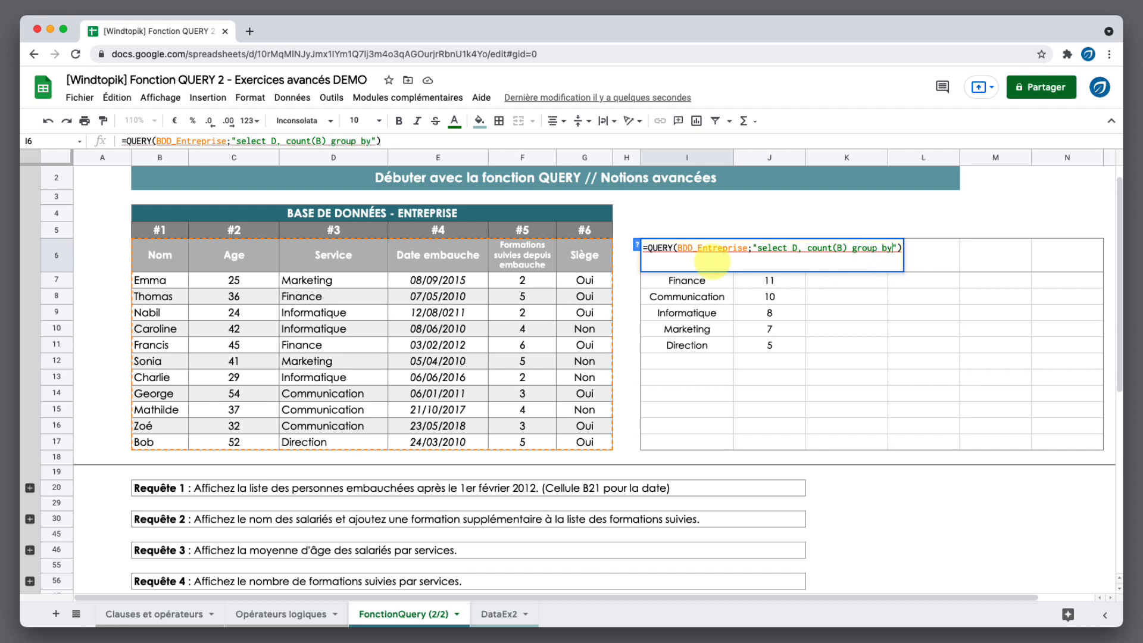
pyautogui.write(' D')
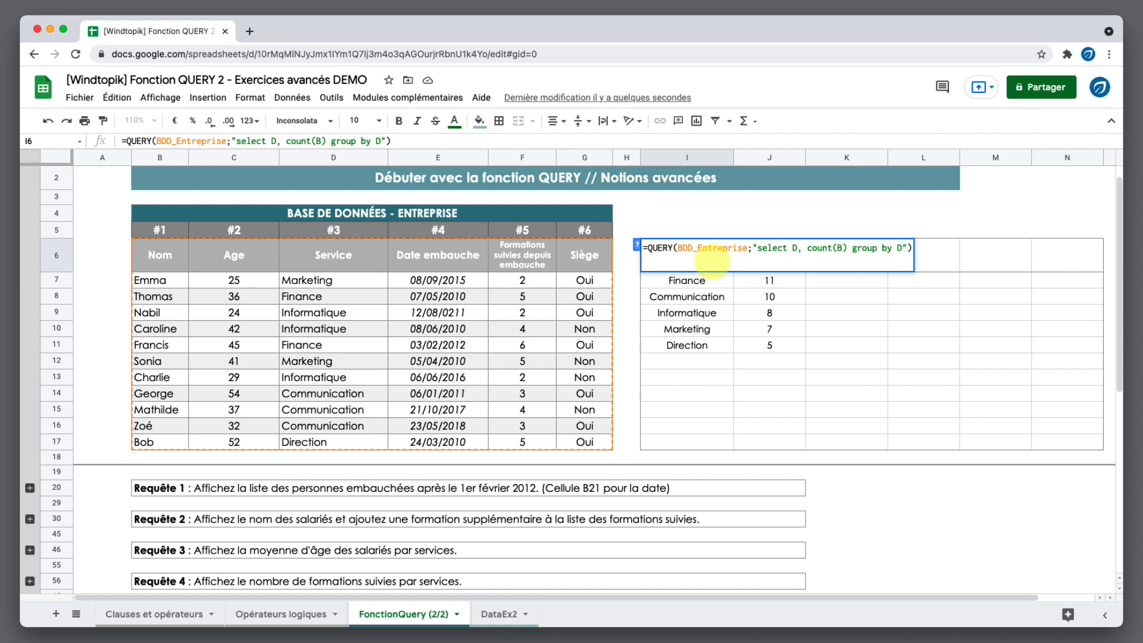
pyautogui.press('Return')
pyautogui.press('Up')
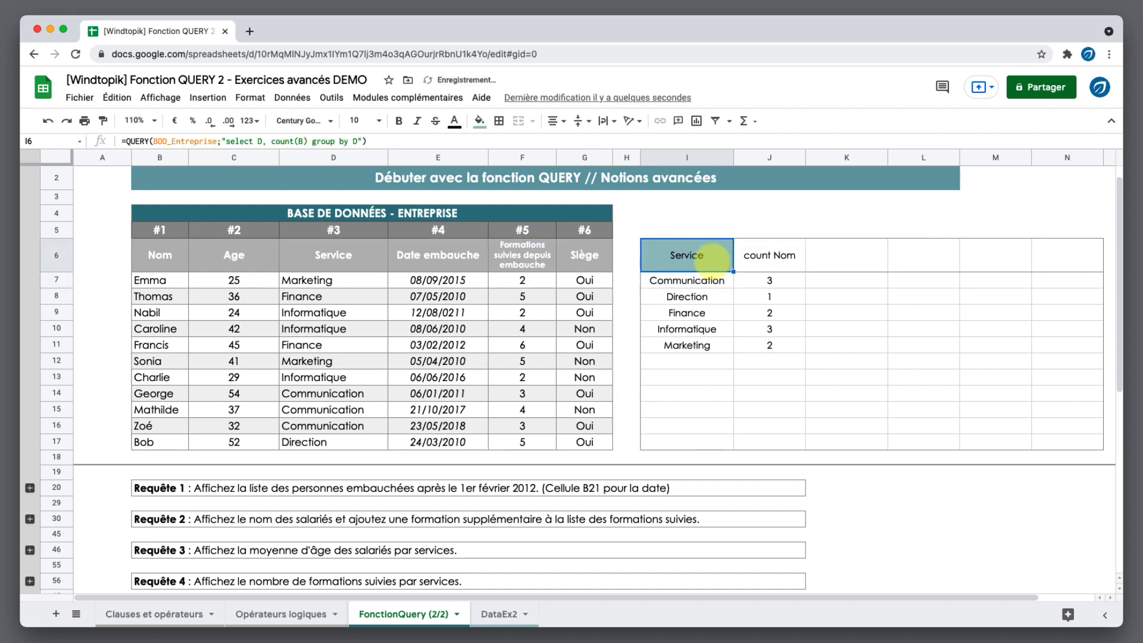
pyautogui.press('Down')
pyautogui.press('Up')
pyautogui.press('Down')
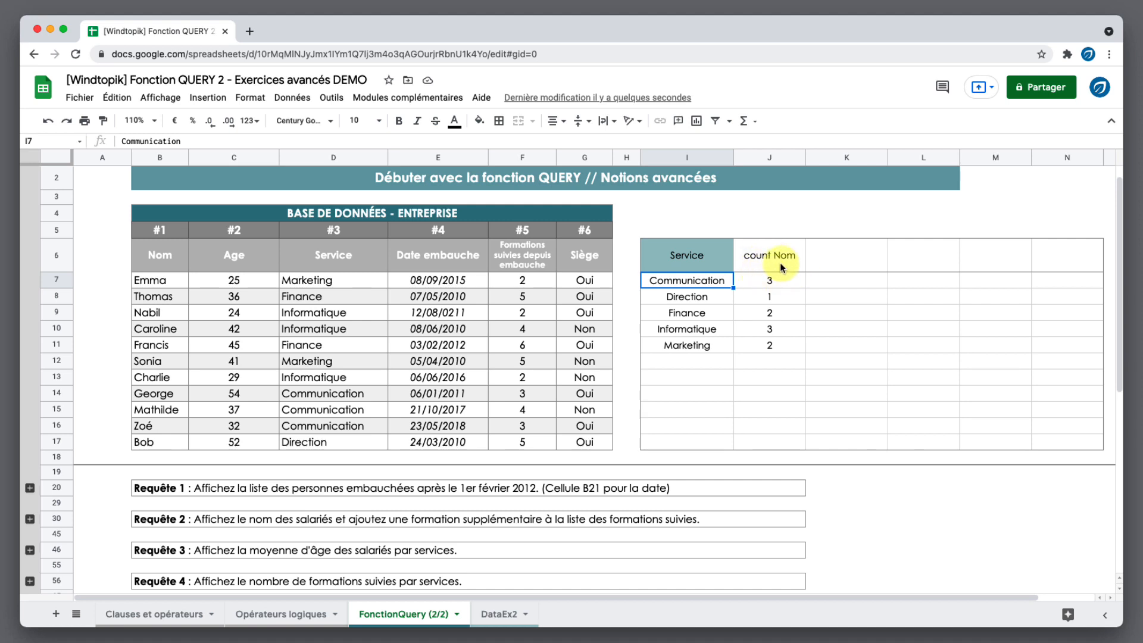
# Add "label count(B) 'Nb pers. dans le service'" after "group by D" in the I6 query text and validate the formula
pyautogui.doubleClick(690, 250)
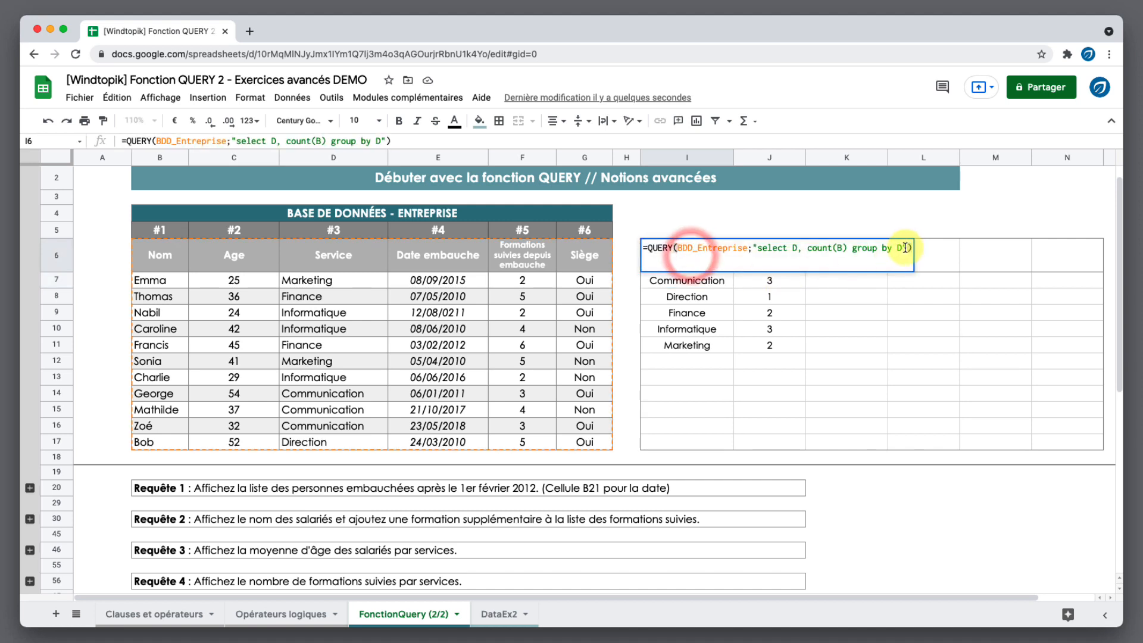
pyautogui.click(903, 247)
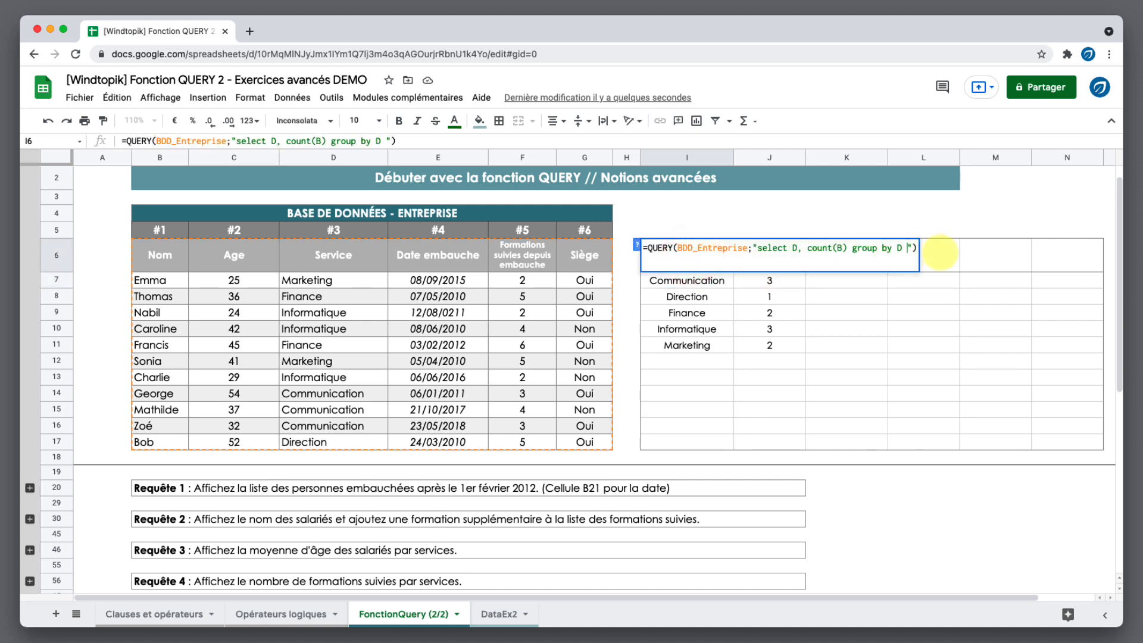
pyautogui.write('label ')
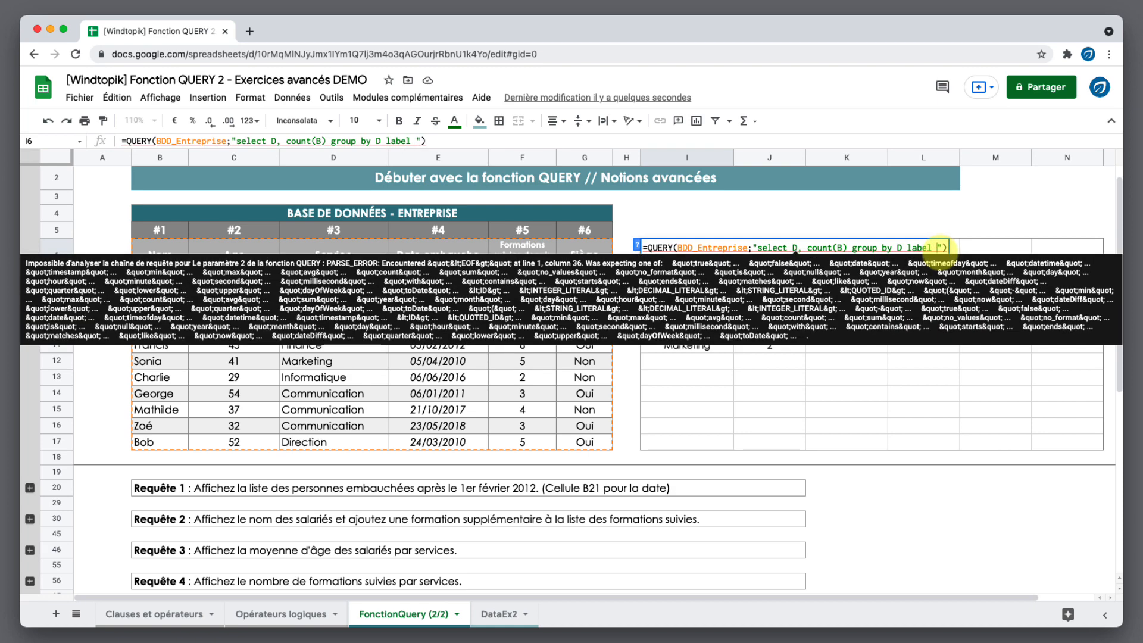
pyautogui.write('coun')
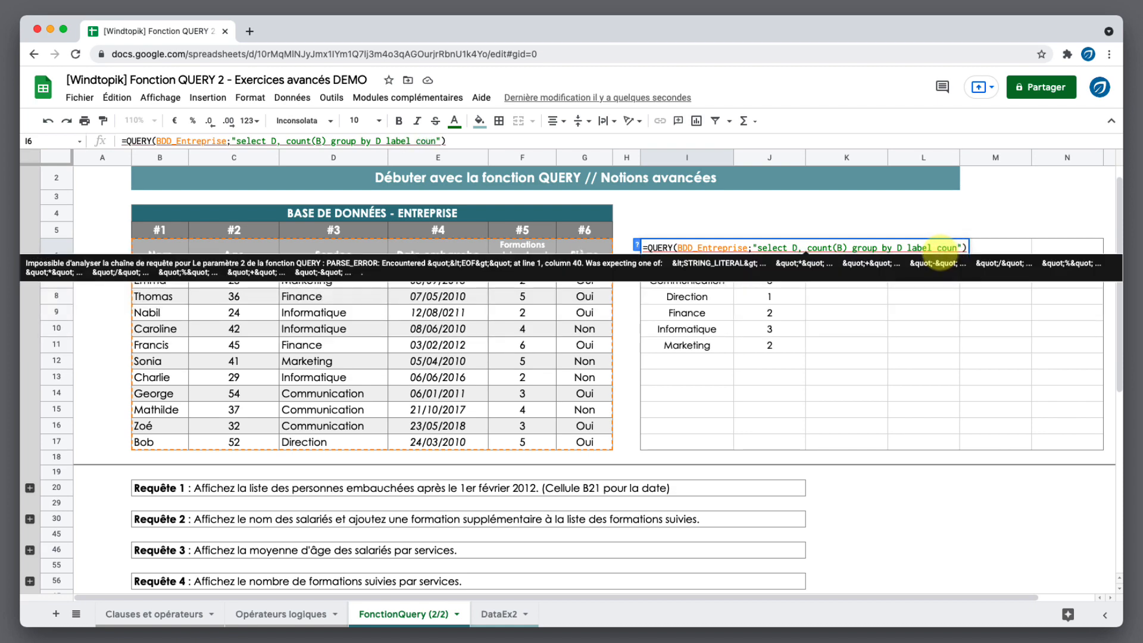
pyautogui.write('t(B')
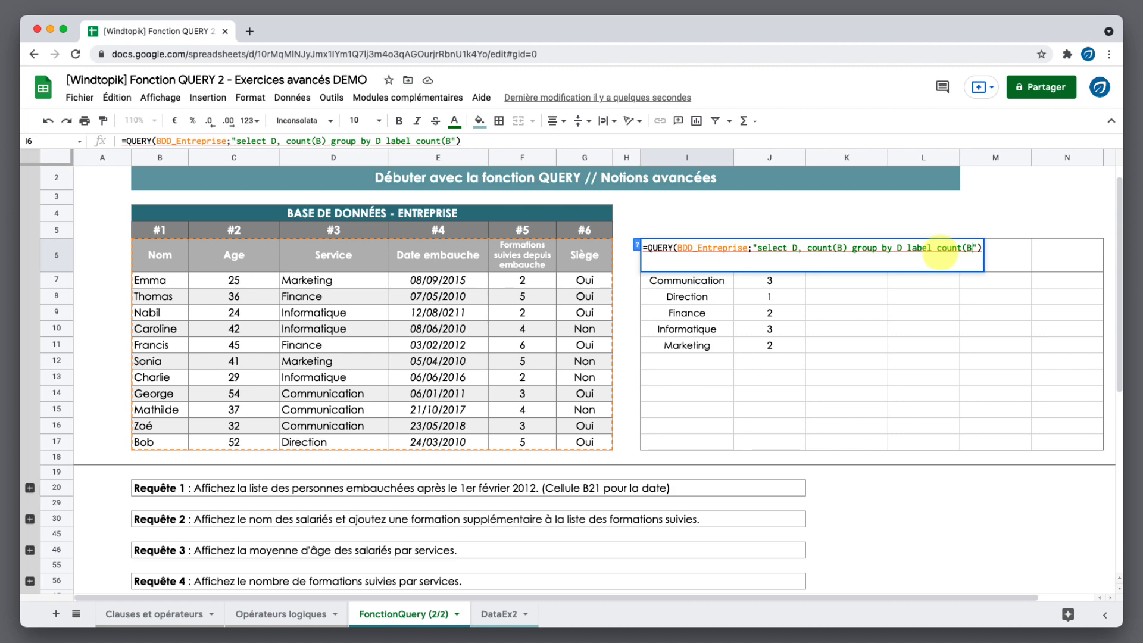
pyautogui.write(") '")
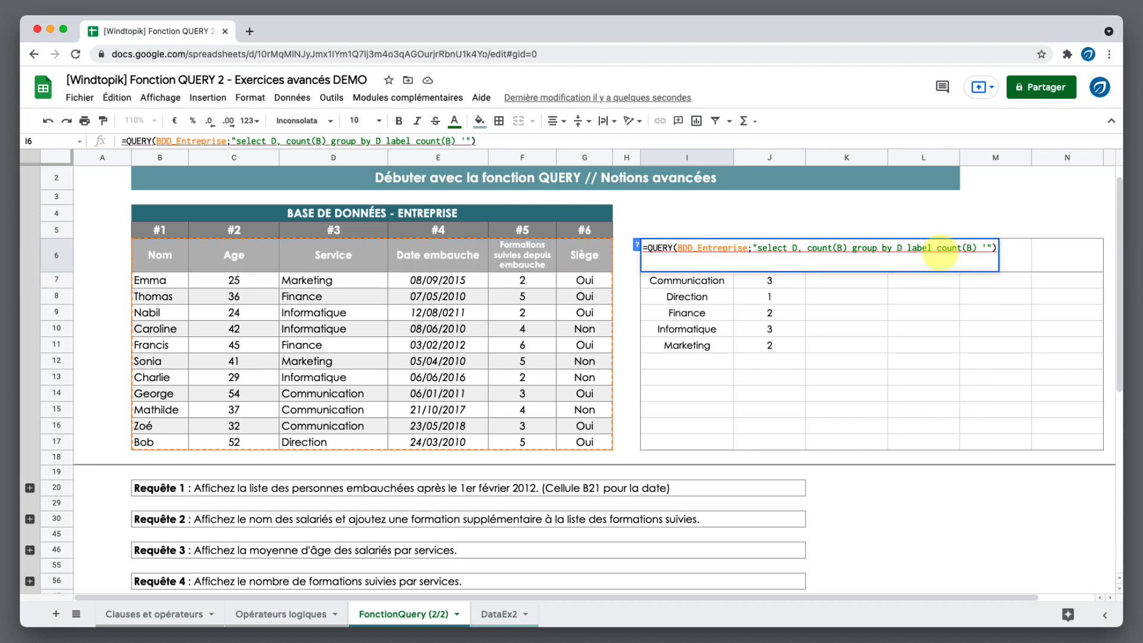
pyautogui.write('Nb pers. dans le ser')
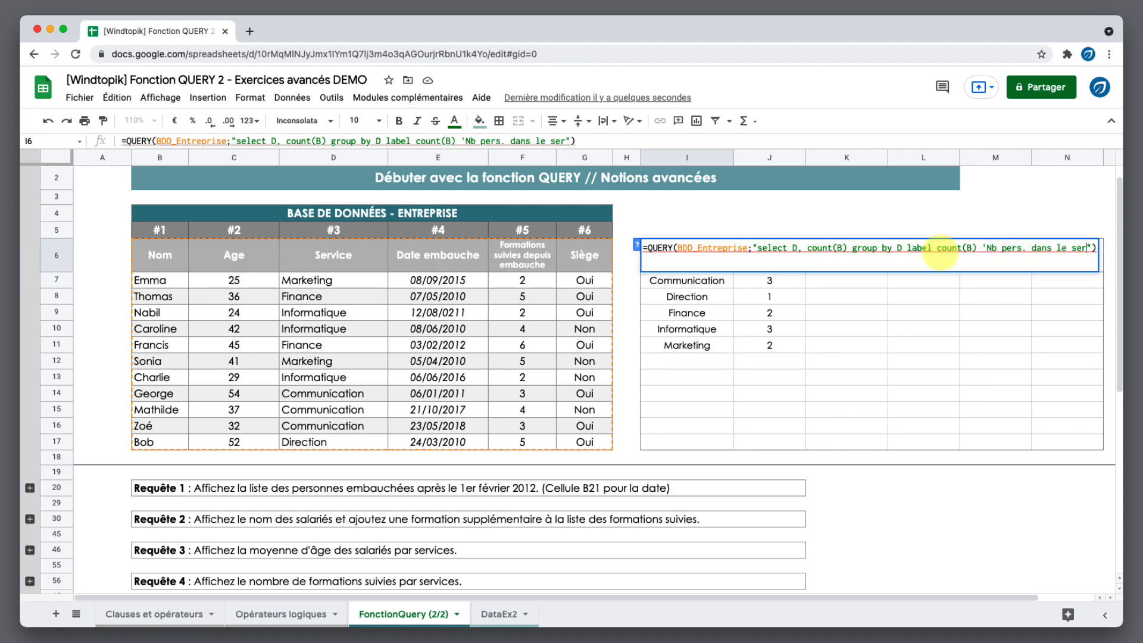
pyautogui.write("vice'")
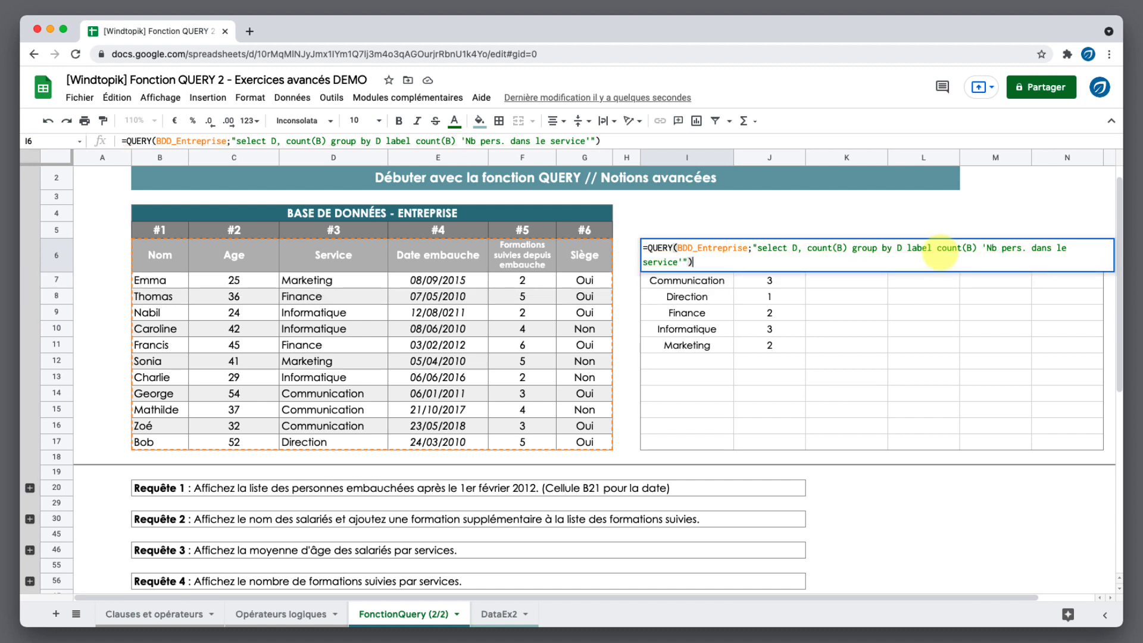
pyautogui.press('Return')
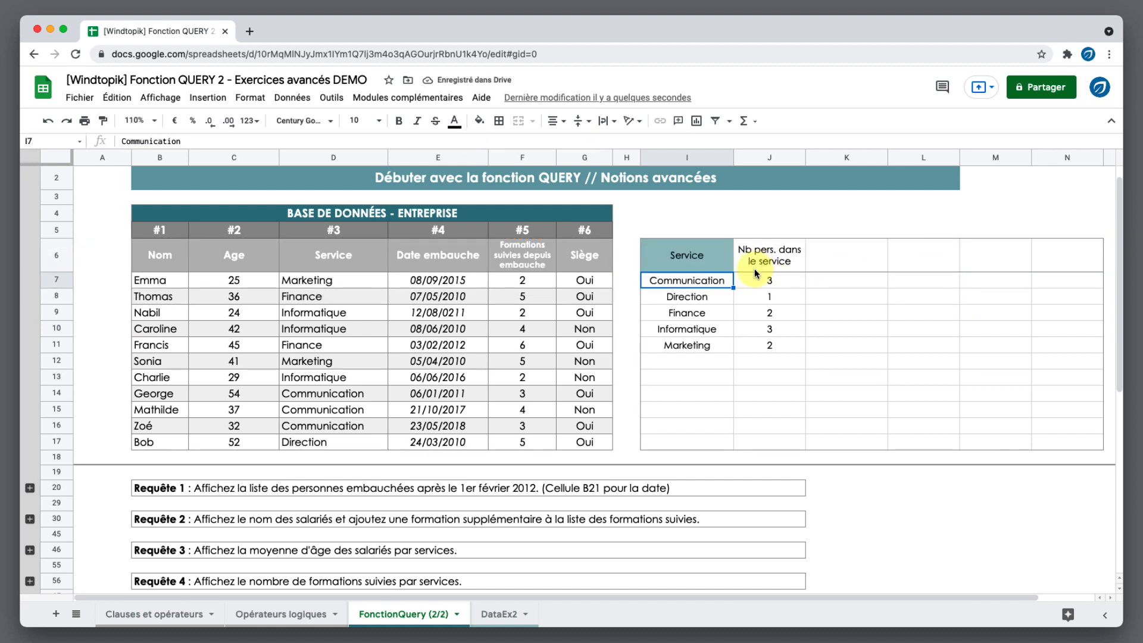
# Review the count, group by and label clauses of the QUERY formula in I6 without changing it
pyautogui.scroll(-1, 755, 269)
pyautogui.doubleClick(699, 234)
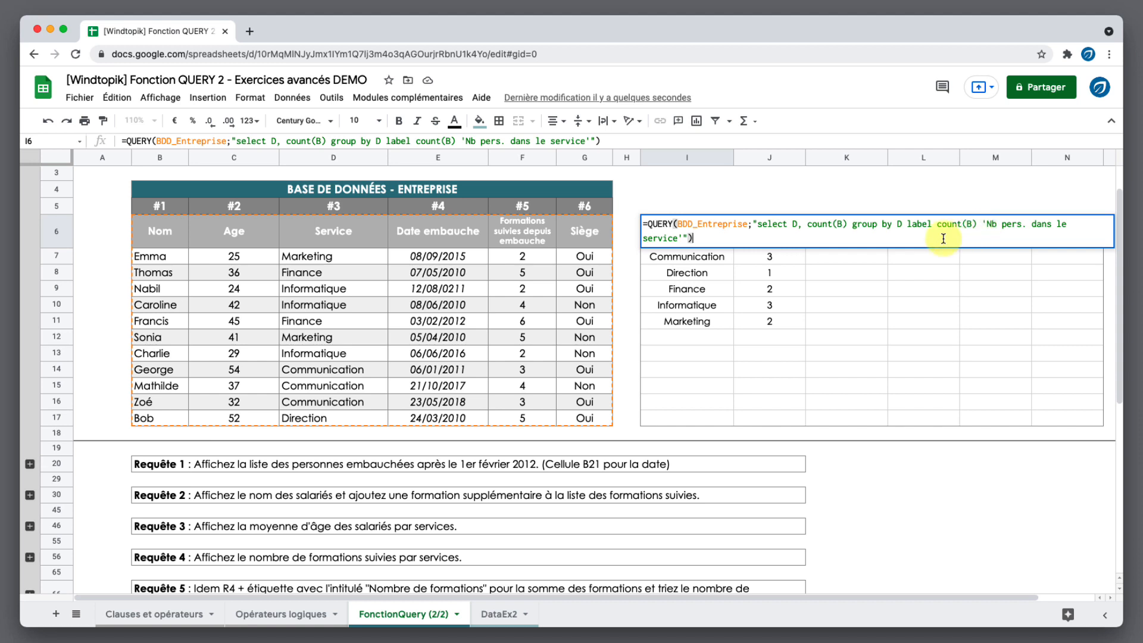
pyautogui.click(706, 237)
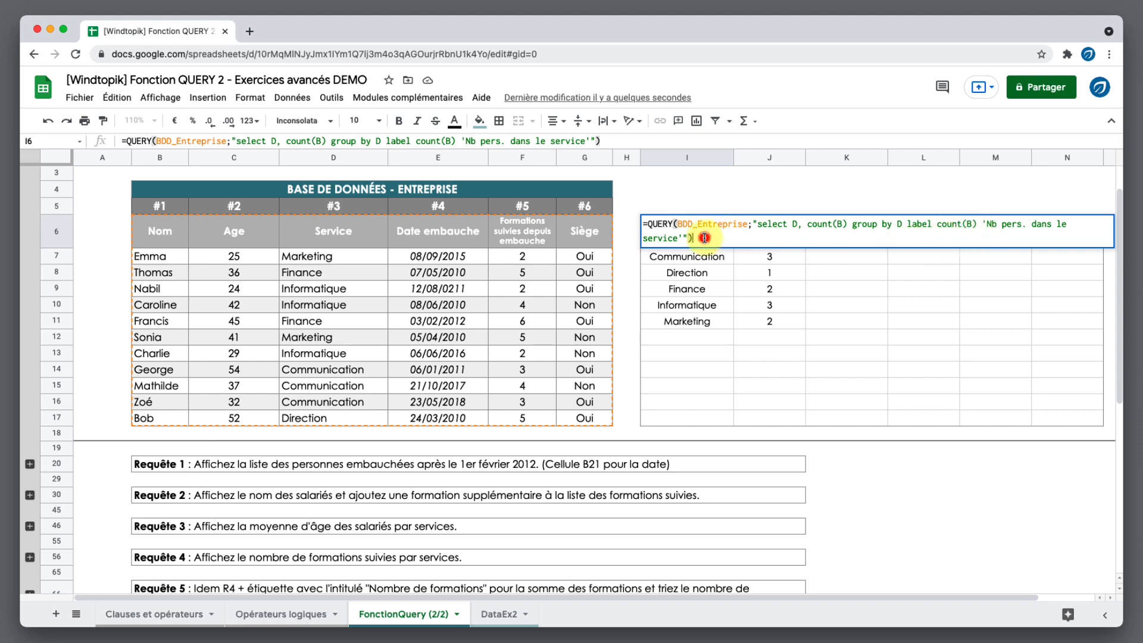
pyautogui.press('Return')
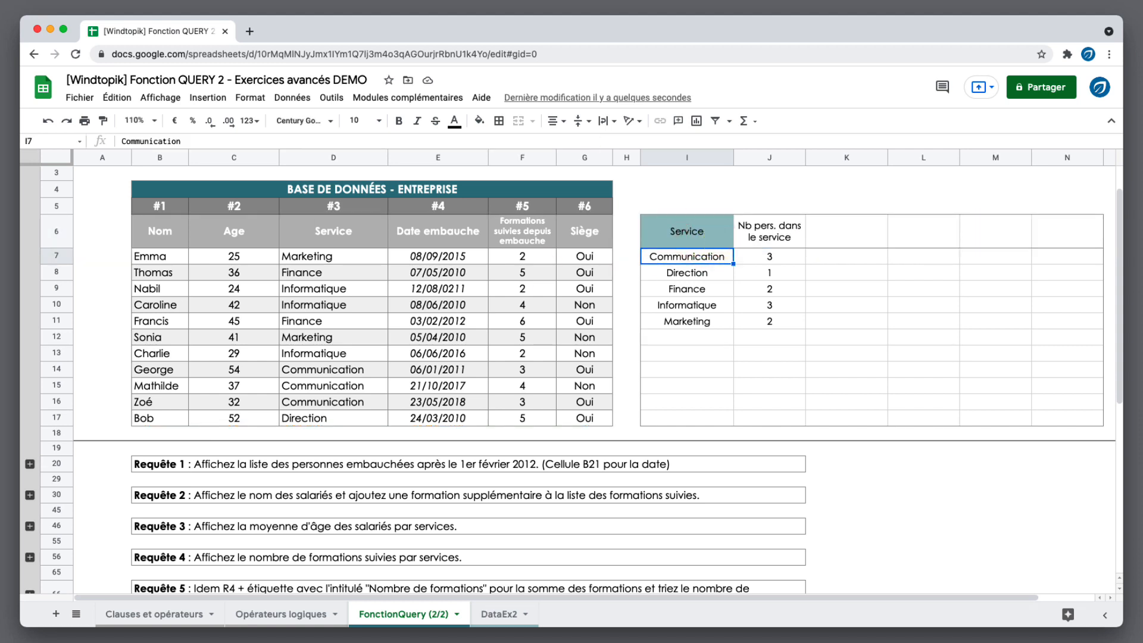
# Read the wording of Requête 7 and remove the I6 query text that follows "select"
pyautogui.scroll(-5, 274, 434)
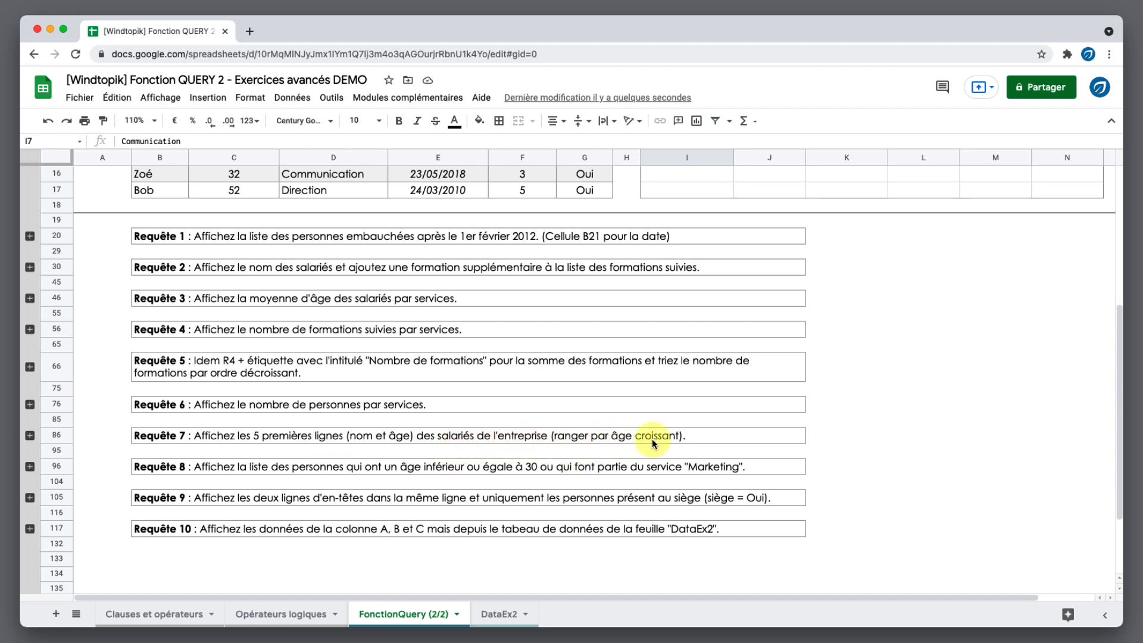
pyautogui.scroll(5, 643, 445)
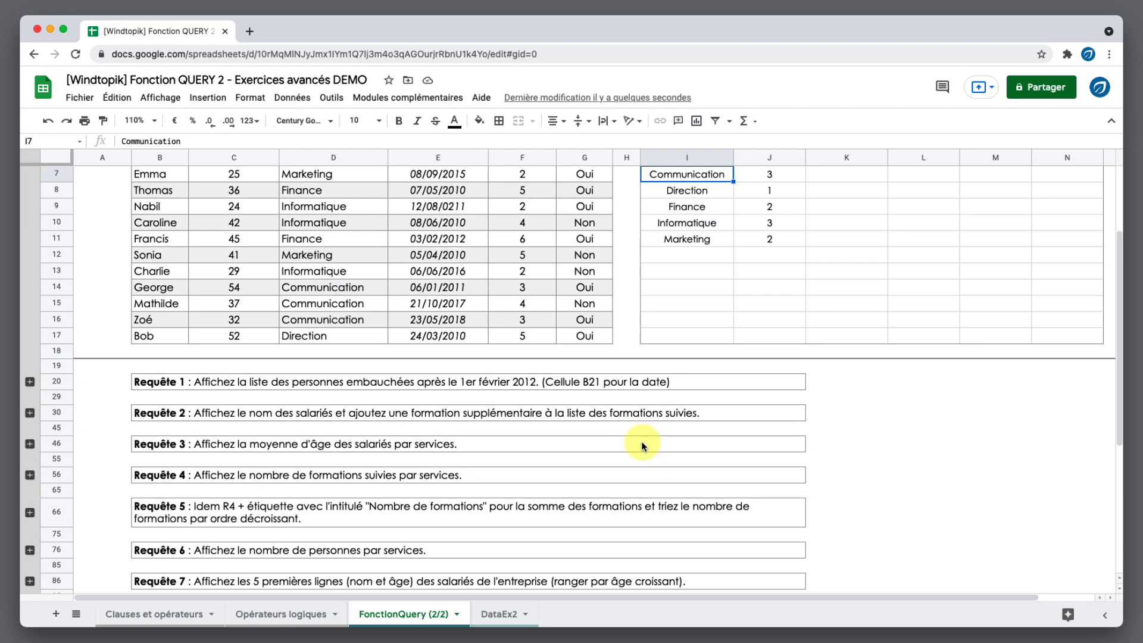
pyautogui.doubleClick(692, 283)
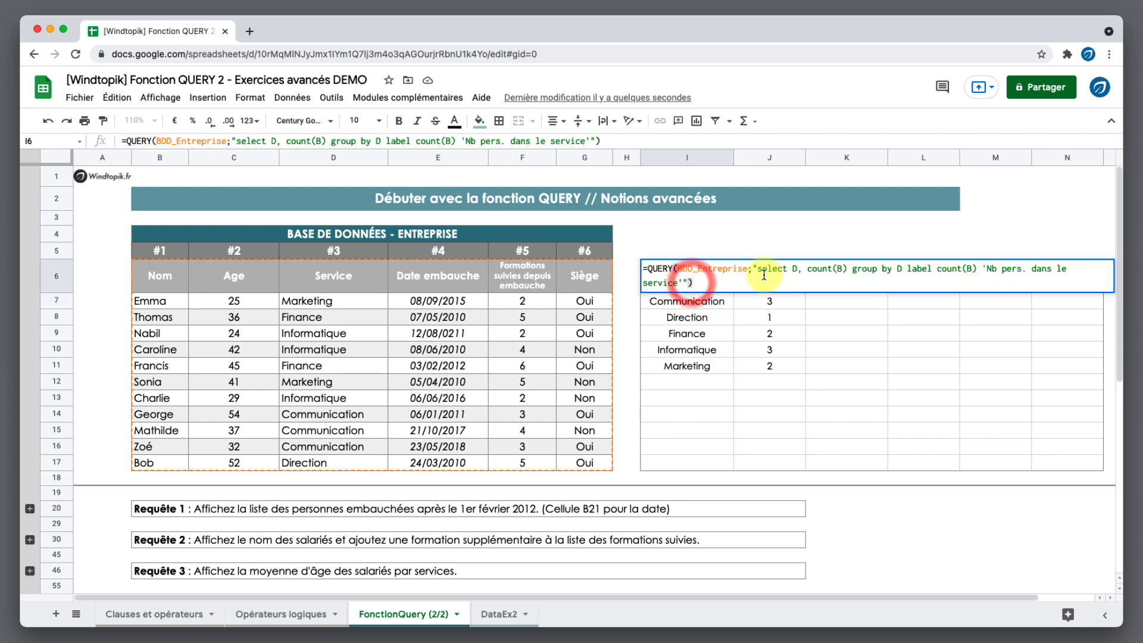
pyautogui.moveTo(790, 267); pyautogui.dragTo(684, 284)
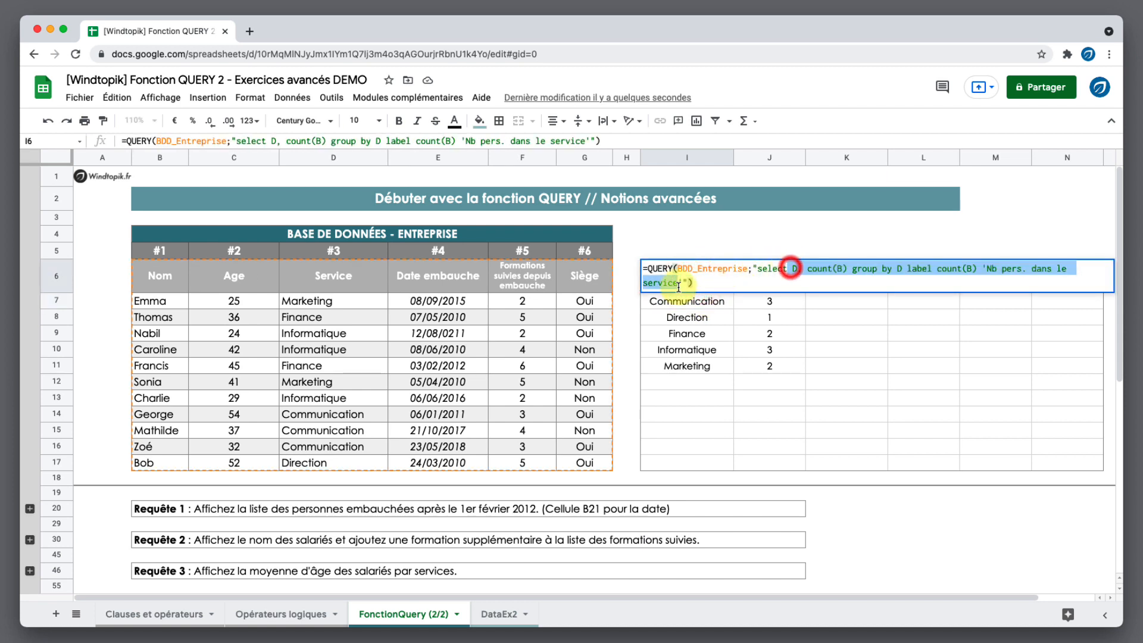
pyautogui.press('BackSpace')
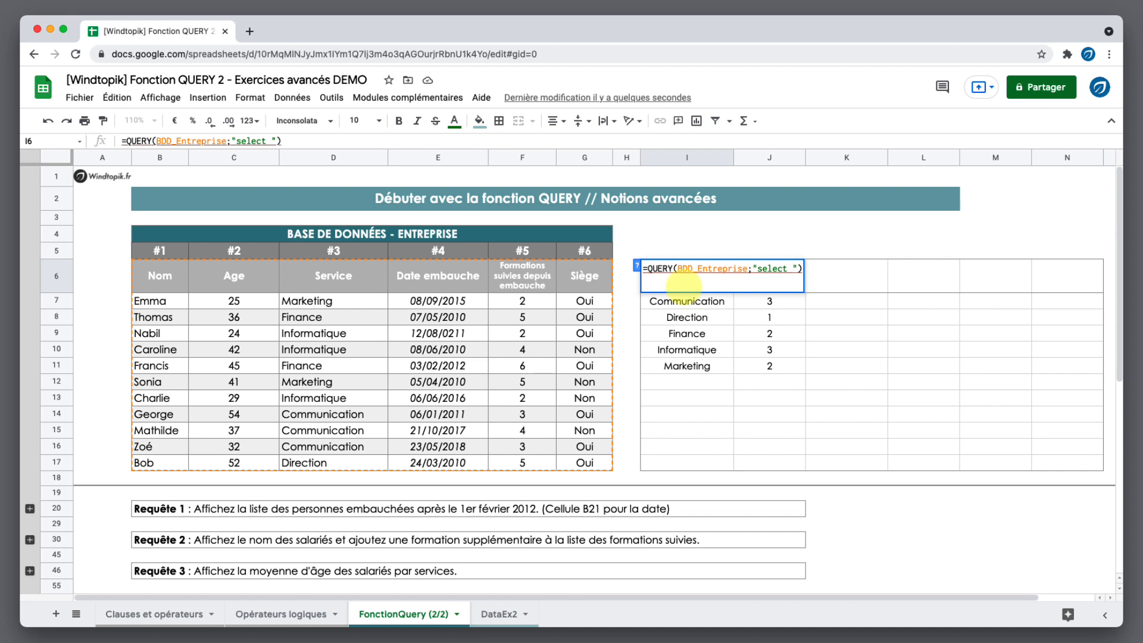
# Complete the I6 query text after "select" with "B, C order by C asc limit 5" and validate the formula
pyautogui.write('B, C')
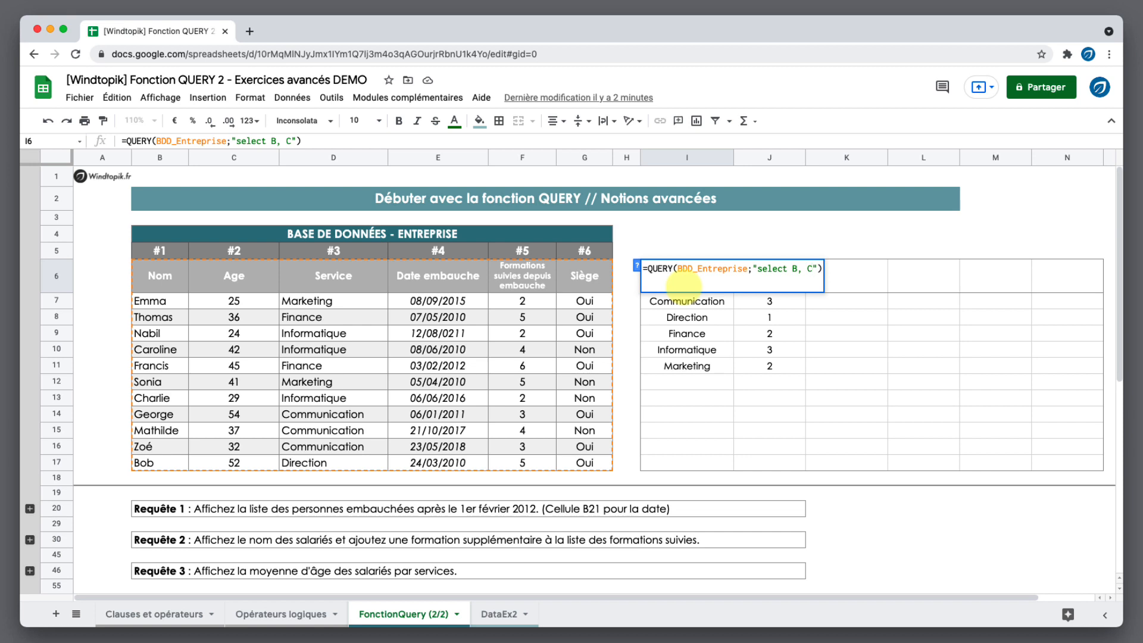
pyautogui.write('order by ')
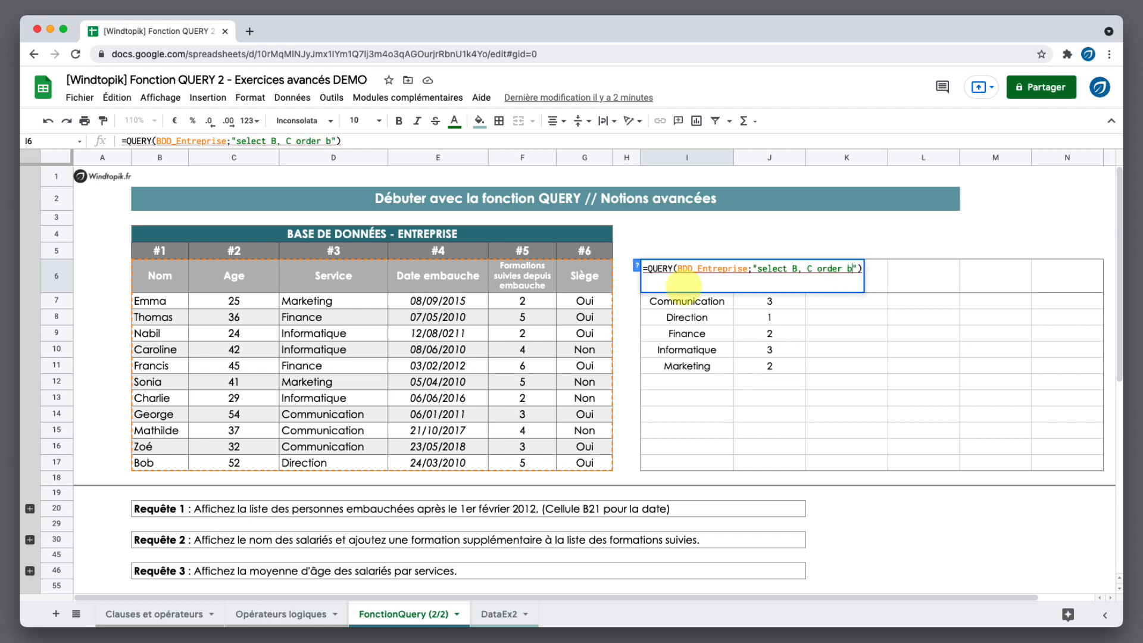
pyautogui.write('C')
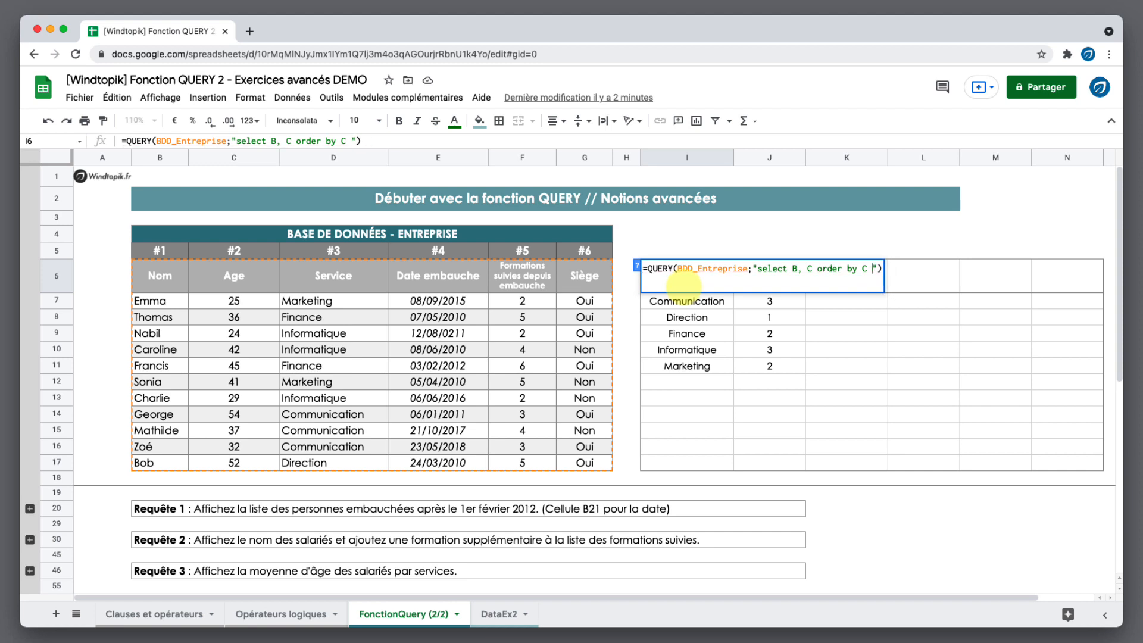
pyautogui.write(' asc ')
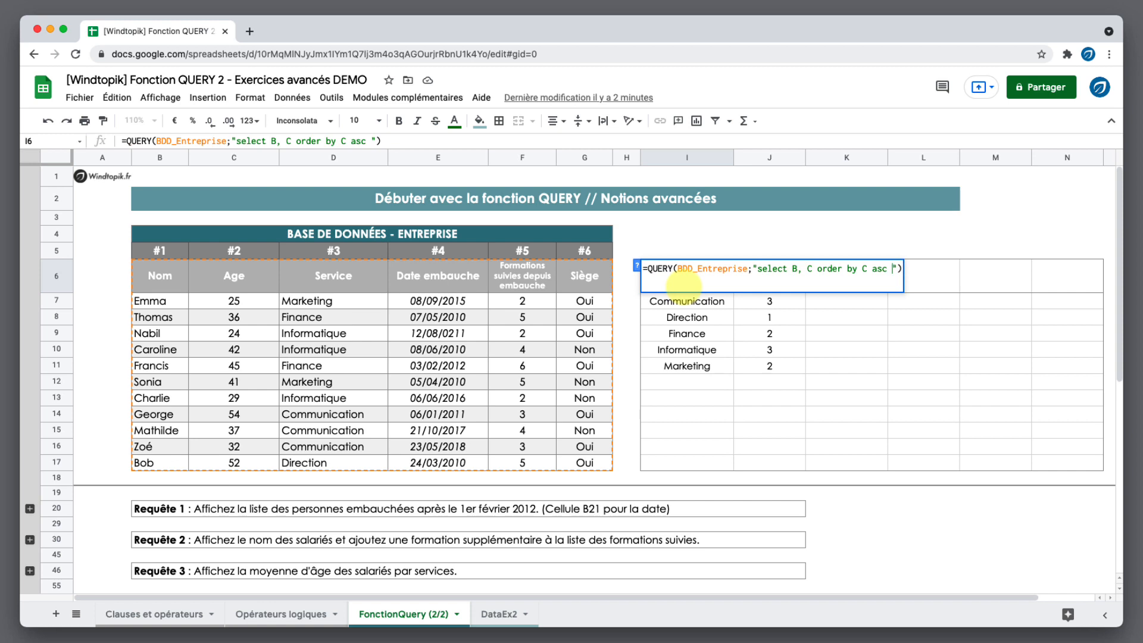
pyautogui.write('limit ')
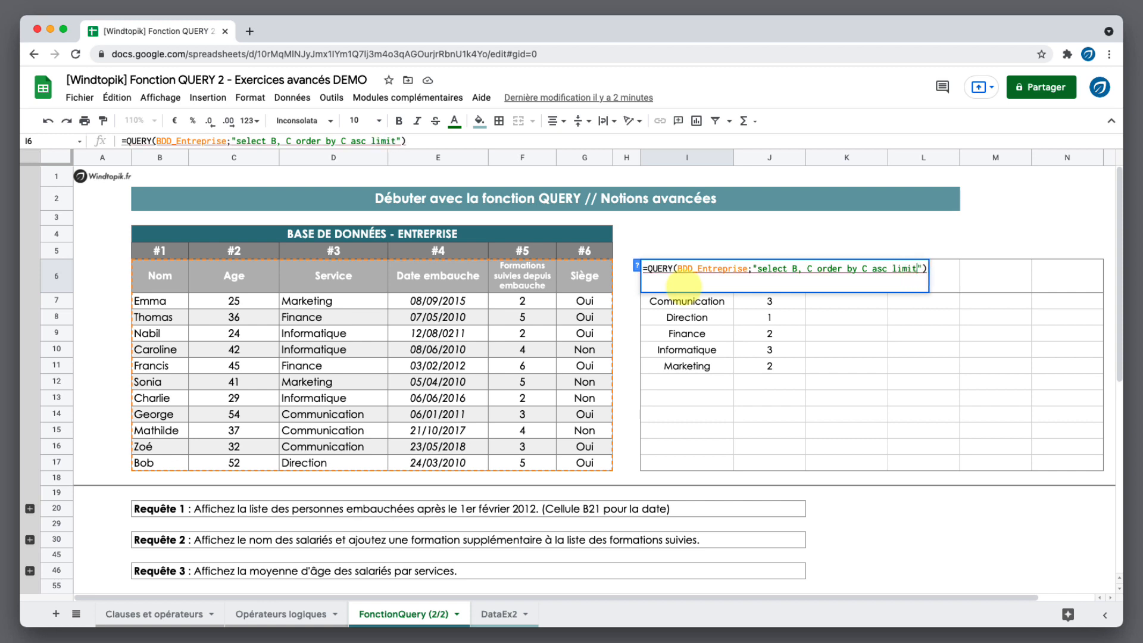
pyautogui.write('5')
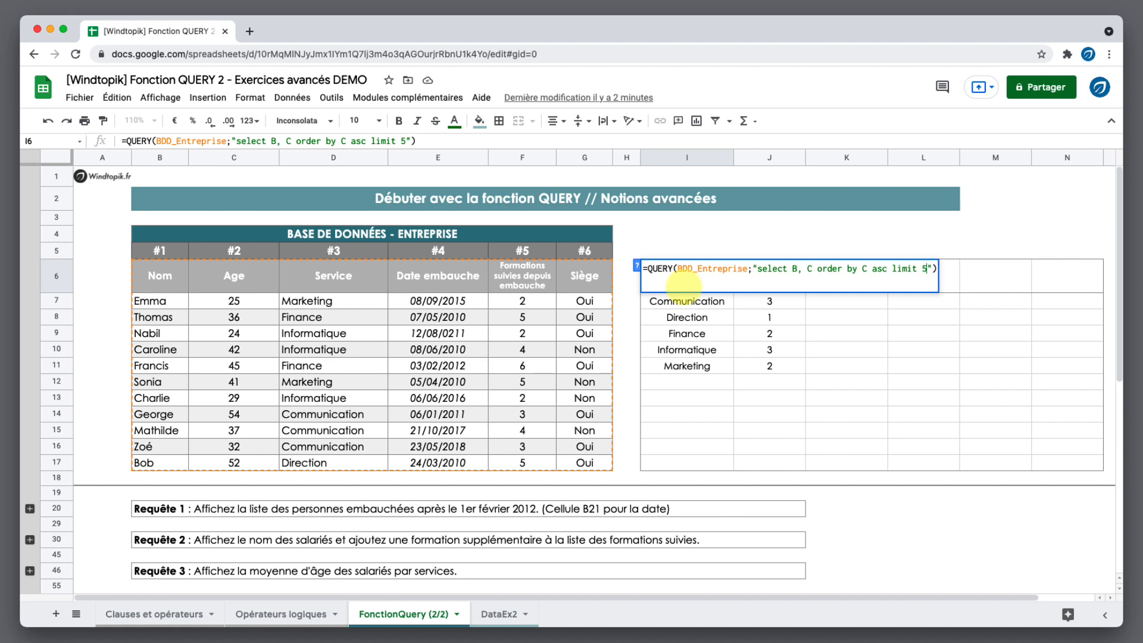
pyautogui.press('Return')
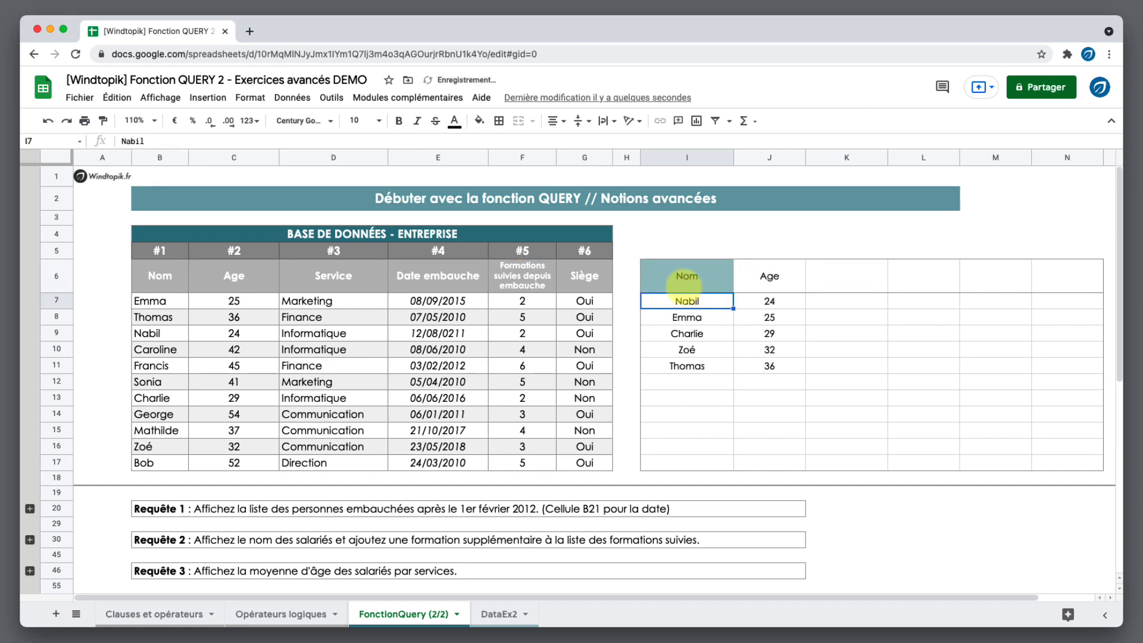
# Review the names returned in I7:I11 and the limit clause of the I6 formula without changing it
pyautogui.moveTo(720, 302); pyautogui.dragTo(720, 364)
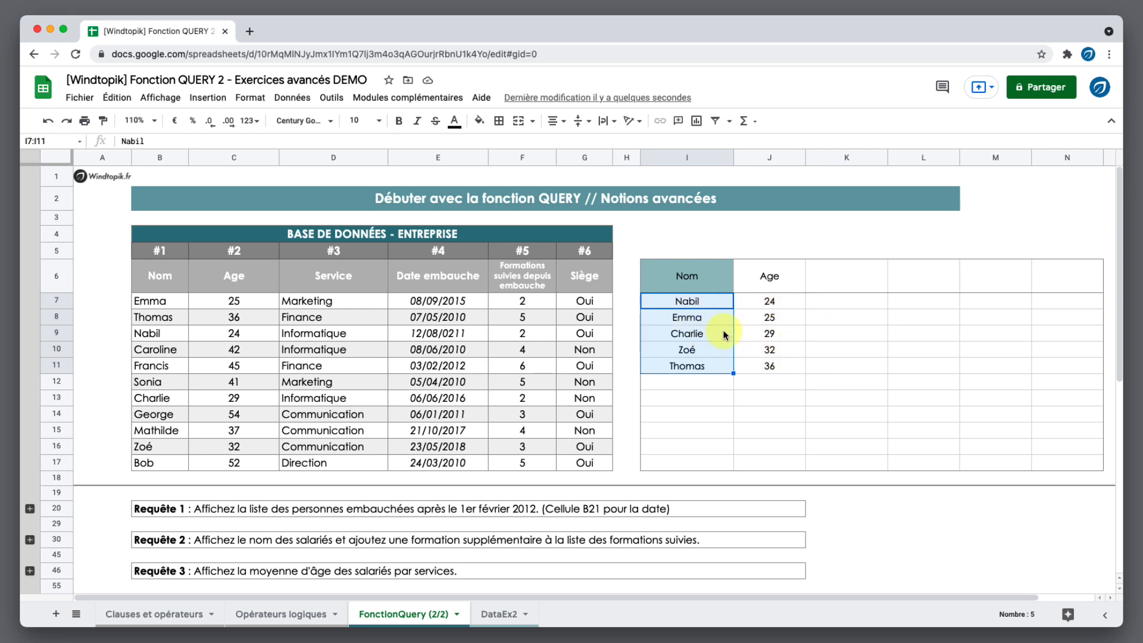
pyautogui.click(713, 285)
pyautogui.doubleClick(710, 286)
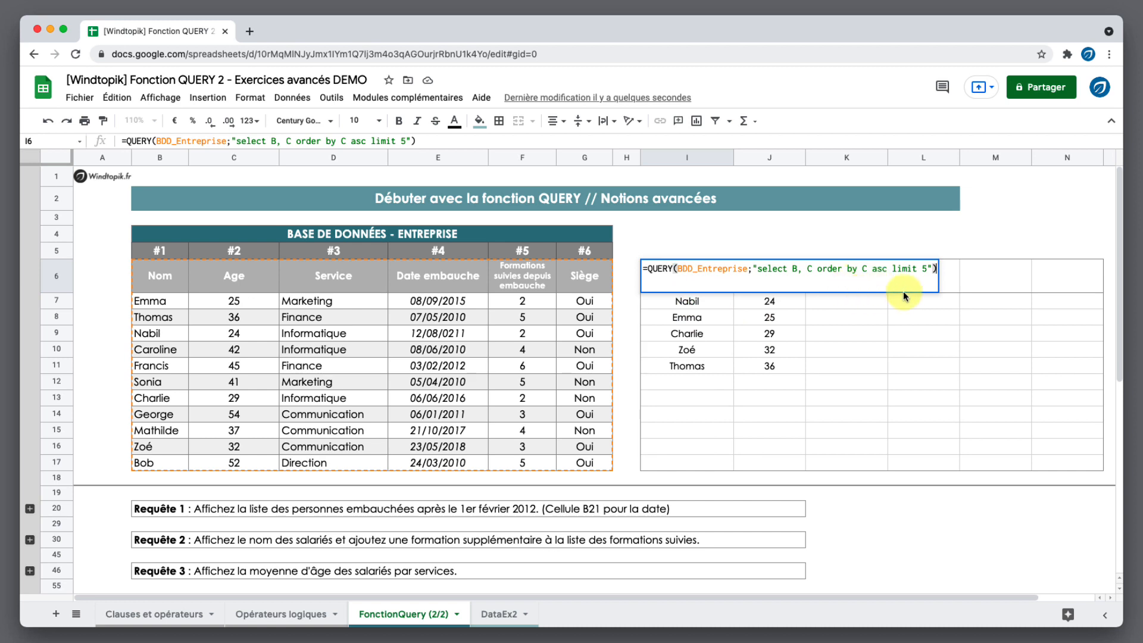
pyautogui.moveTo(892, 269); pyautogui.dragTo(938, 269)
pyautogui.click(935, 271)
pyautogui.press('Return')
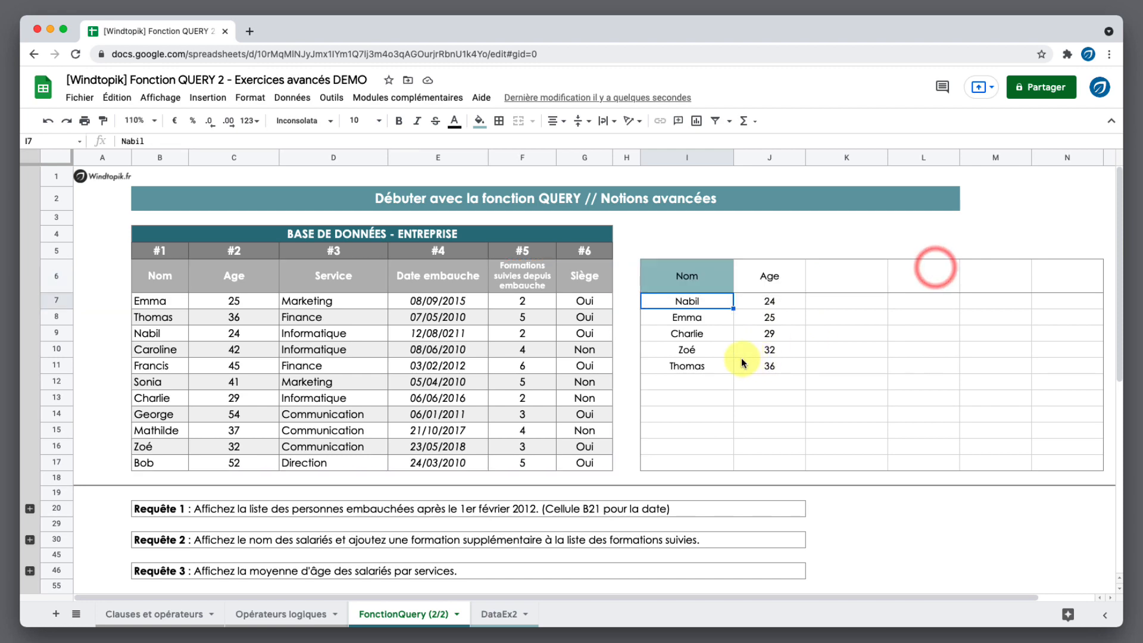
# Read the wording of Requête 8 and examine the Nom, Age and Service columns of the employee table
pyautogui.scroll(-5, 527, 372)
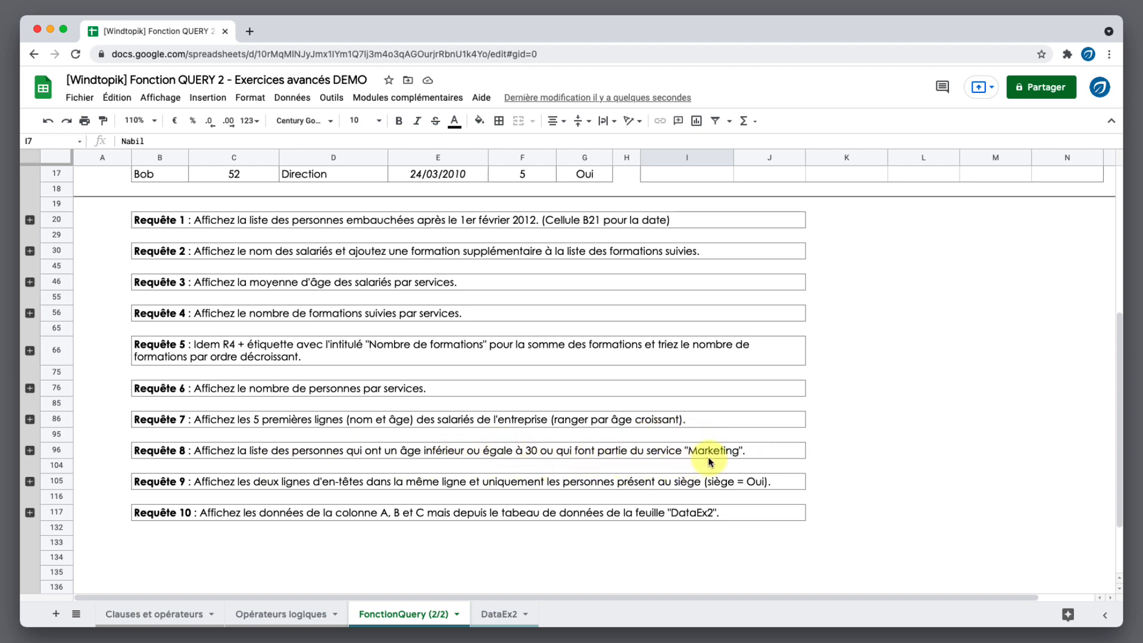
pyautogui.scroll(5, 674, 455)
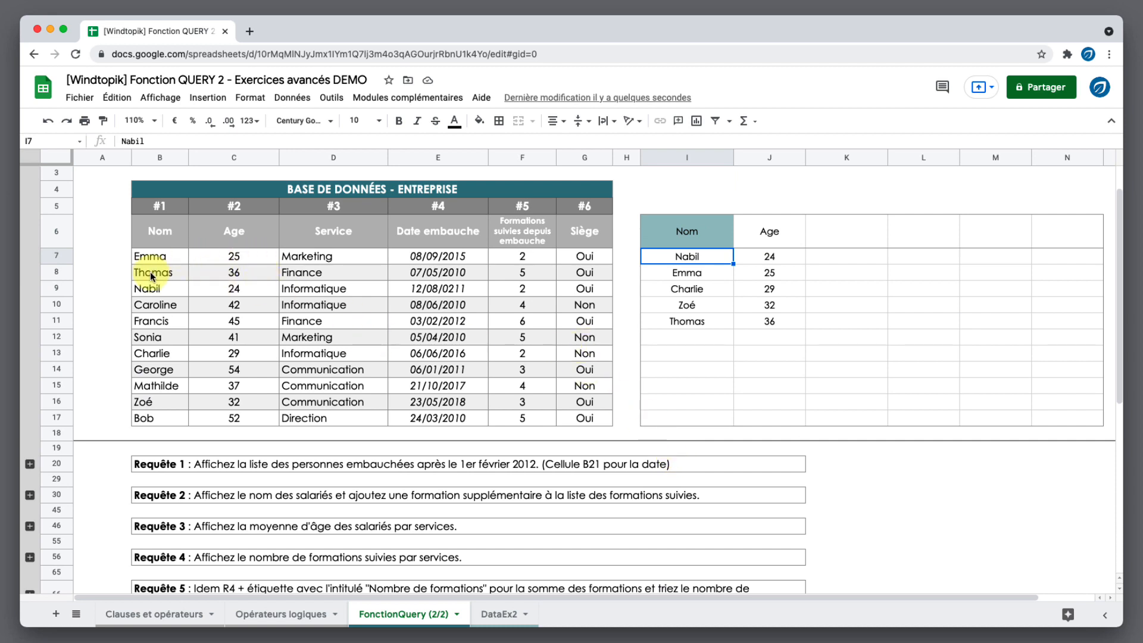
pyautogui.moveTo(153, 259); pyautogui.dragTo(254, 417)
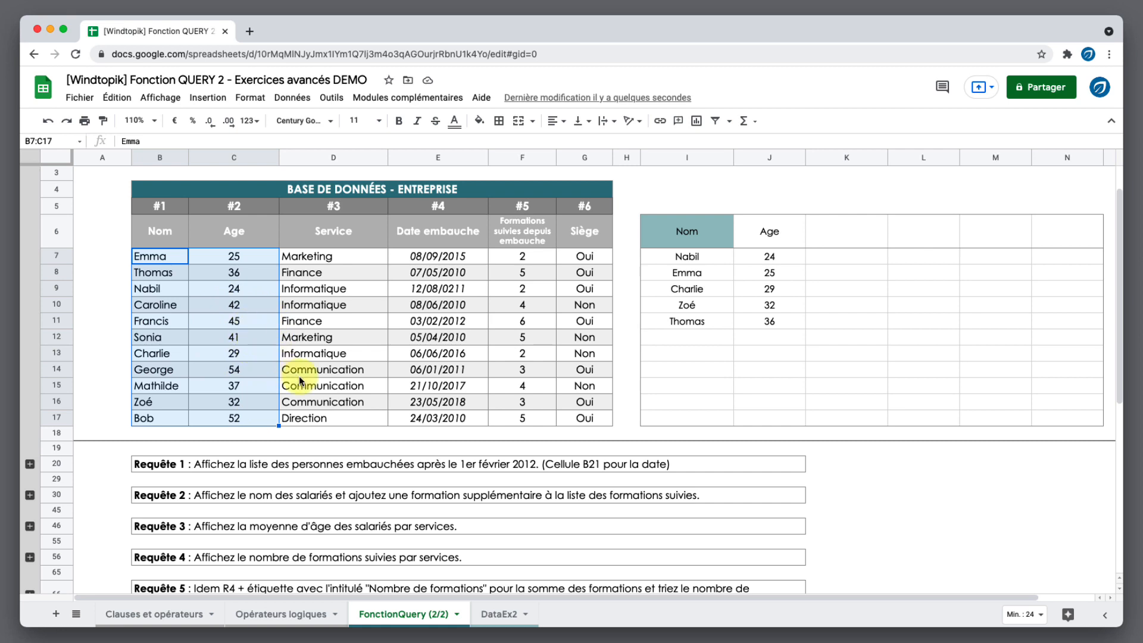
pyautogui.click(295, 337)
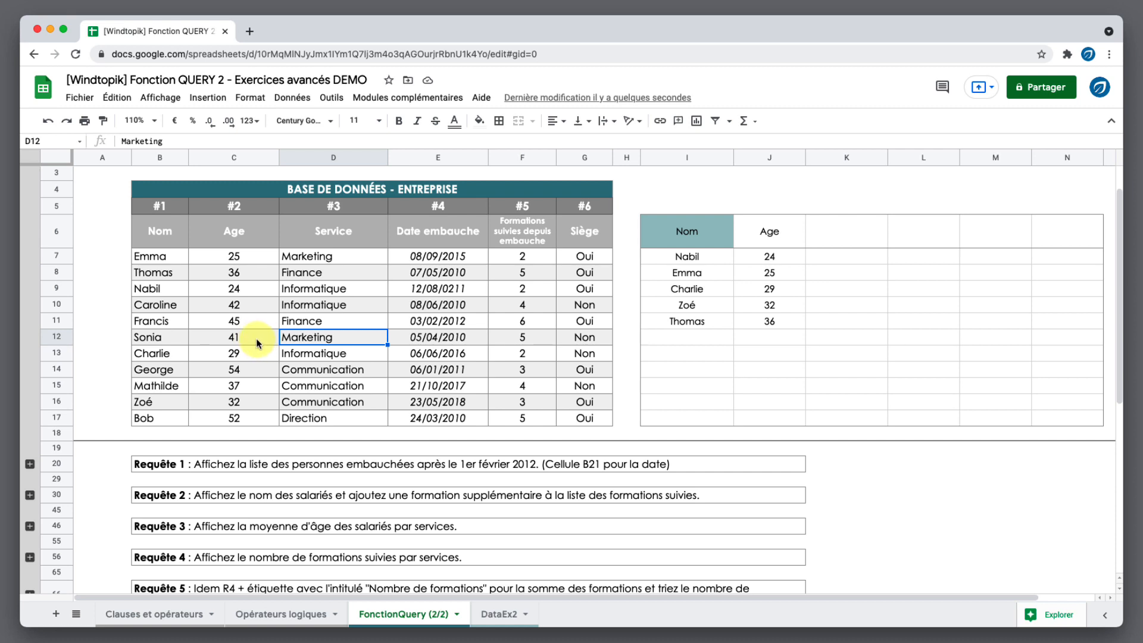
# Replace the I6 query text that follows "select" with "B, C, D where"
pyautogui.doubleClick(694, 229)
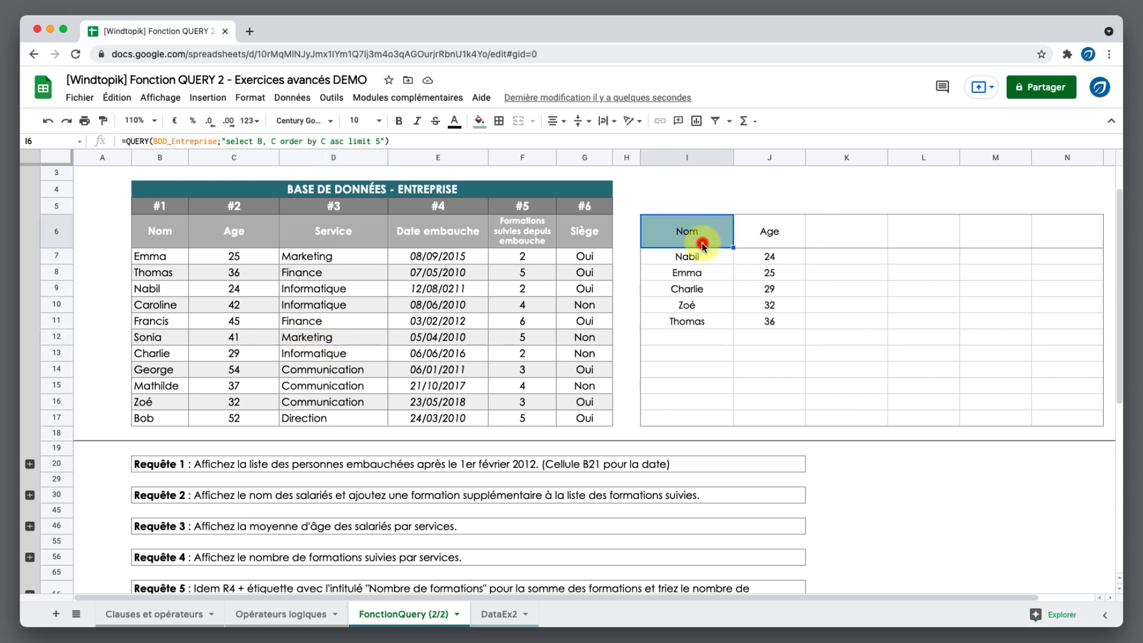
pyautogui.moveTo(792, 225); pyautogui.dragTo(926, 232)
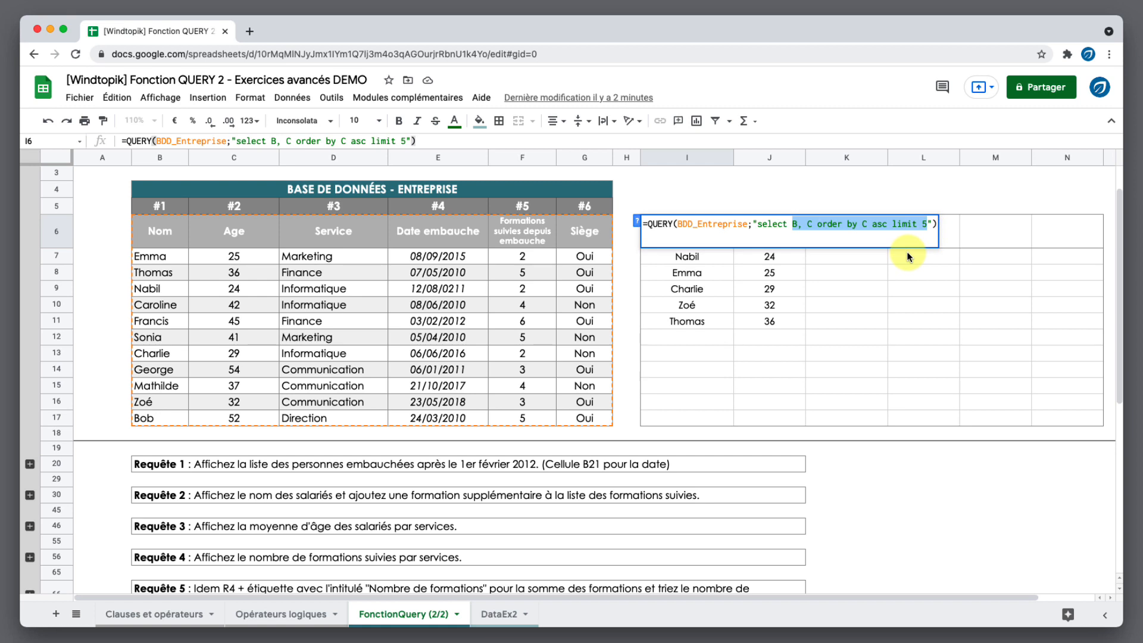
pyautogui.write('B, C')
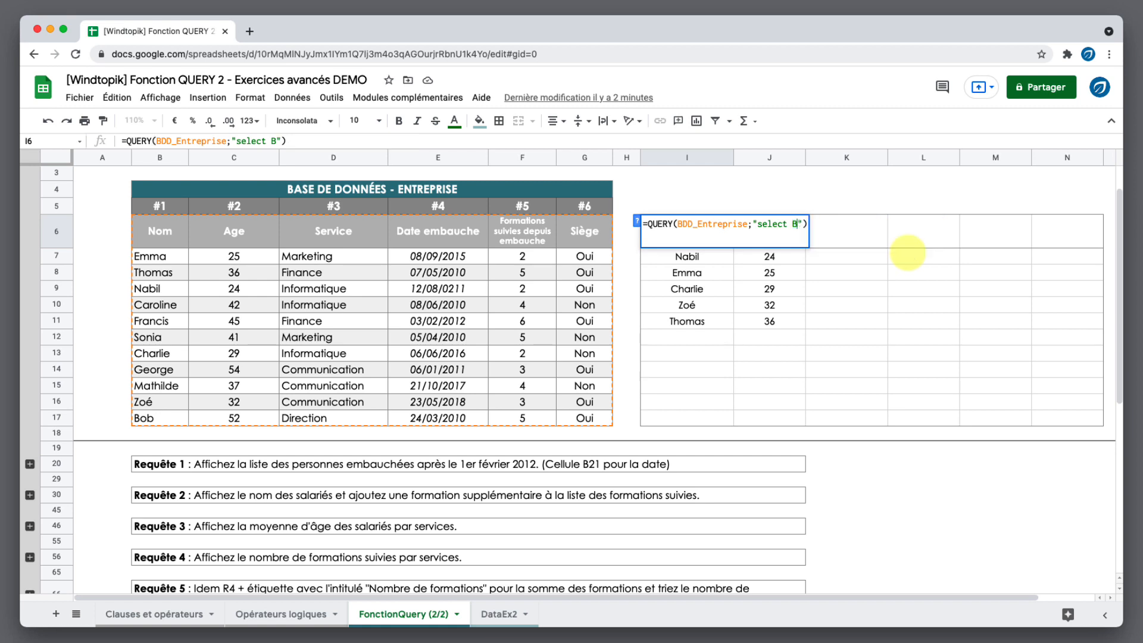
pyautogui.write(', D')
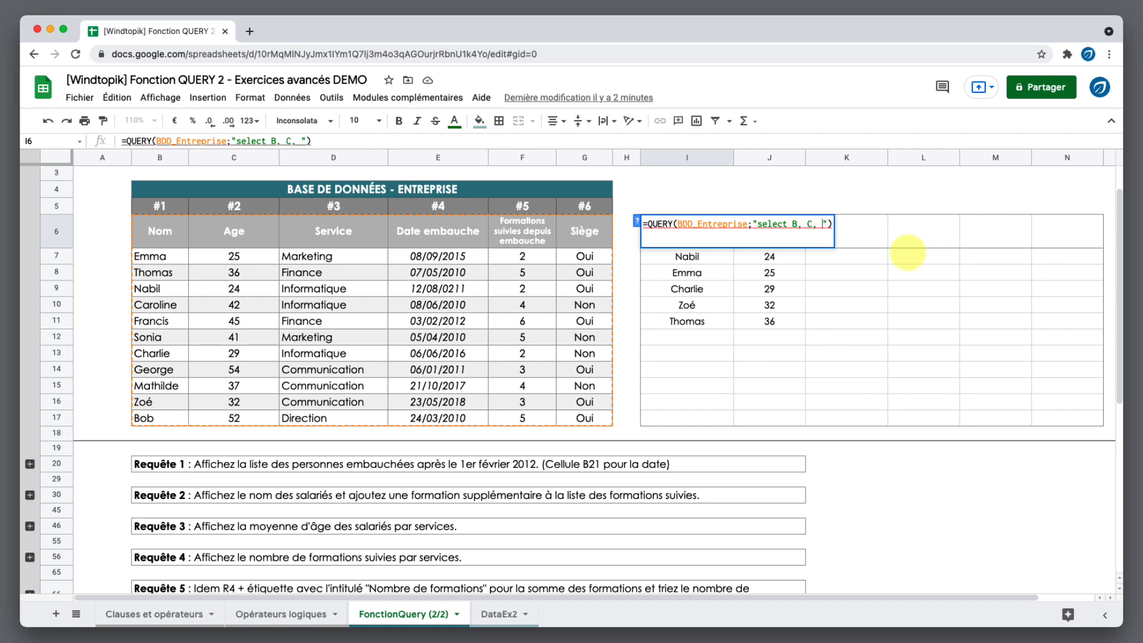
pyautogui.write(' where')
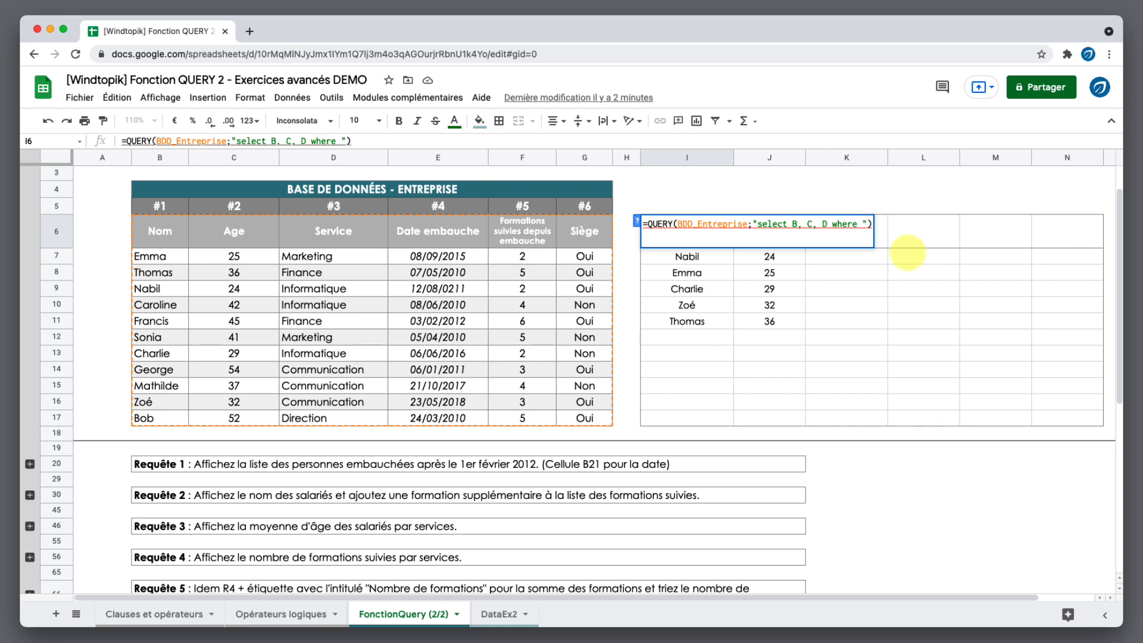
# Add the condition "C<30 OR D='Marketing'" after "where" in the I6 query text and validate the formula
pyautogui.write('C>')
pyautogui.press('BackSpace')
pyautogui.write('<30')
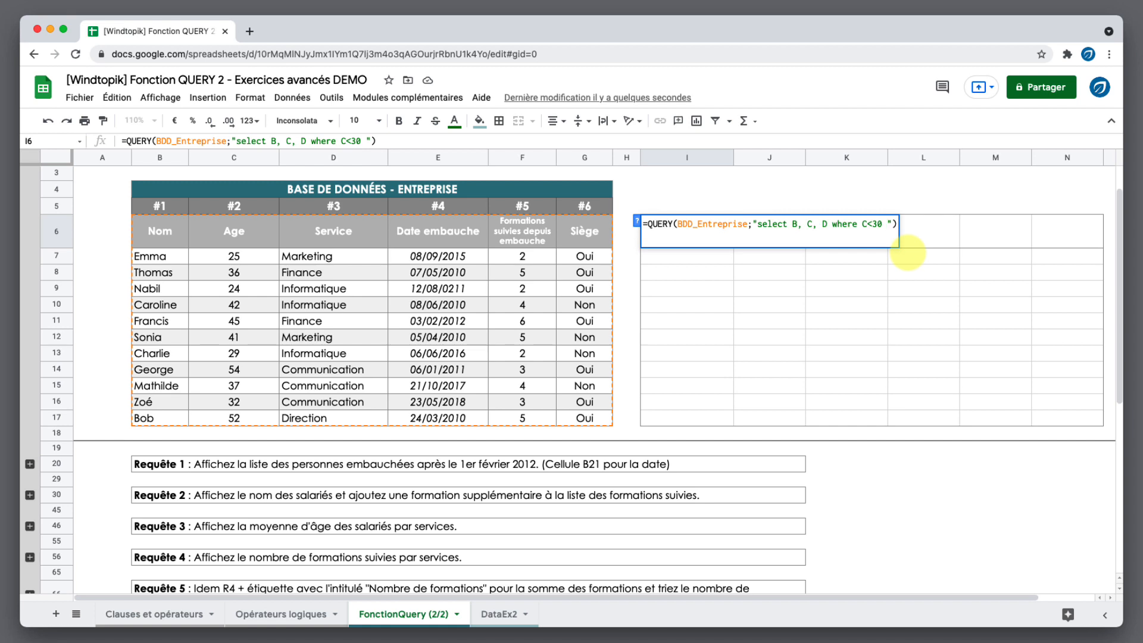
pyautogui.write(' OR ')
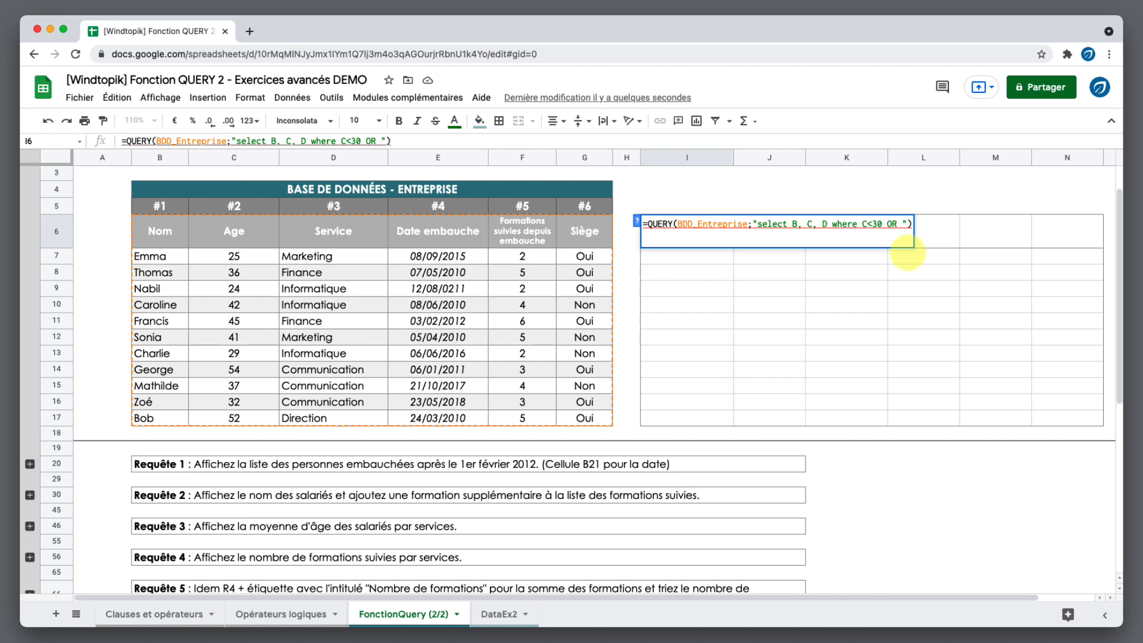
pyautogui.write('D=')
pyautogui.write("'")
pyautogui.write('Marketing')
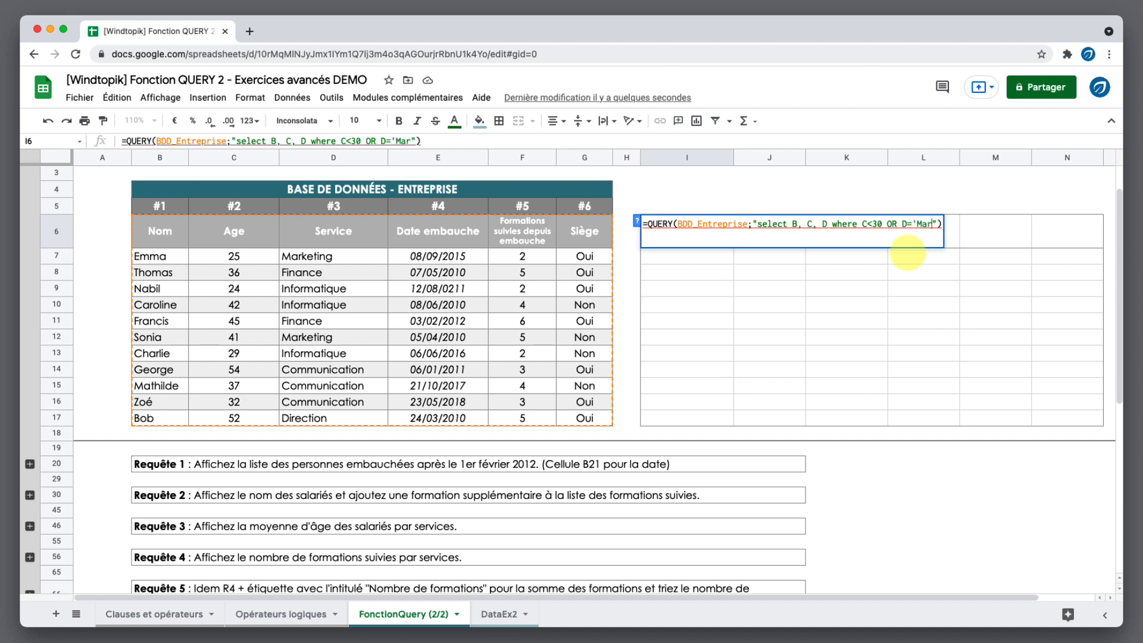
pyautogui.write("'")
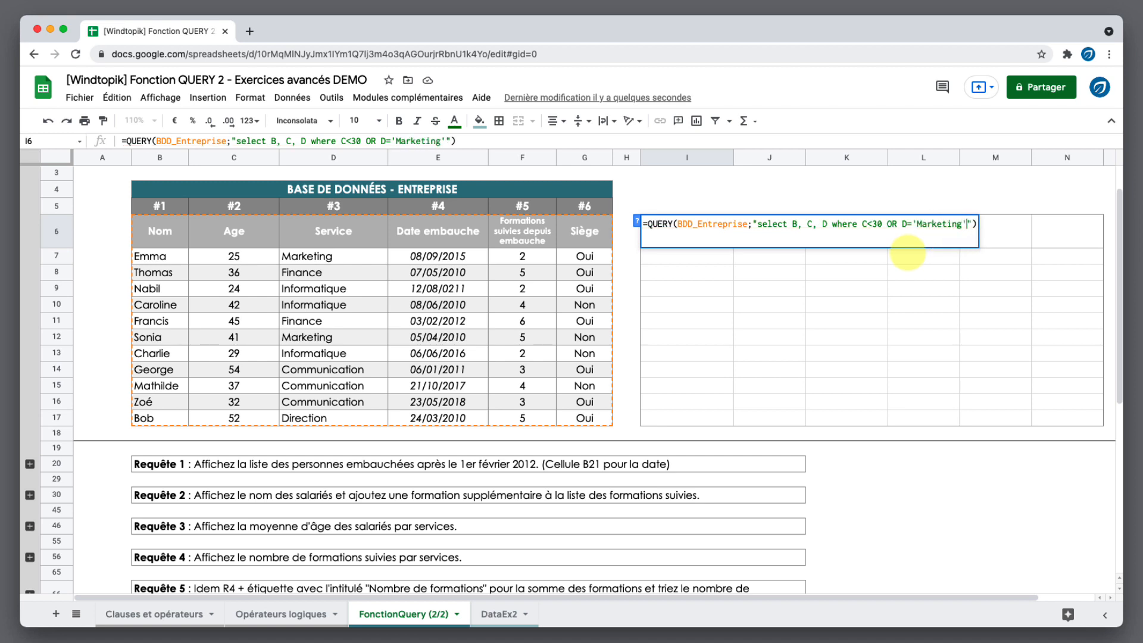
pyautogui.press('Return')
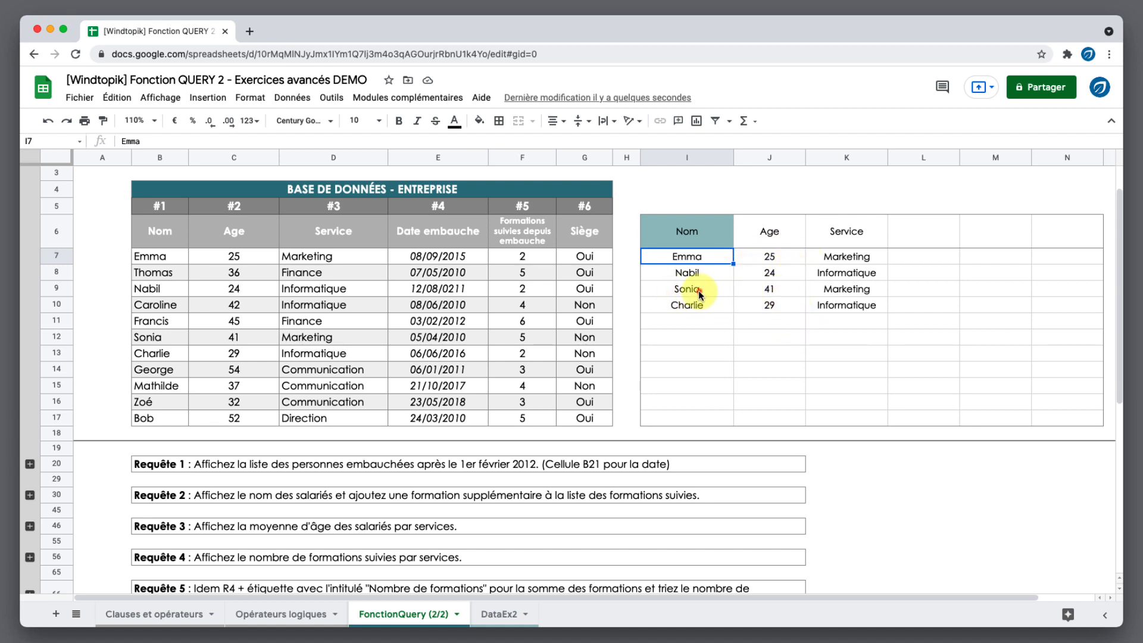
# Check the result row I9:K9 against the conditions, and read Requête 9 alongside the table's two header rows
pyautogui.moveTo(699, 294); pyautogui.dragTo(842, 288)
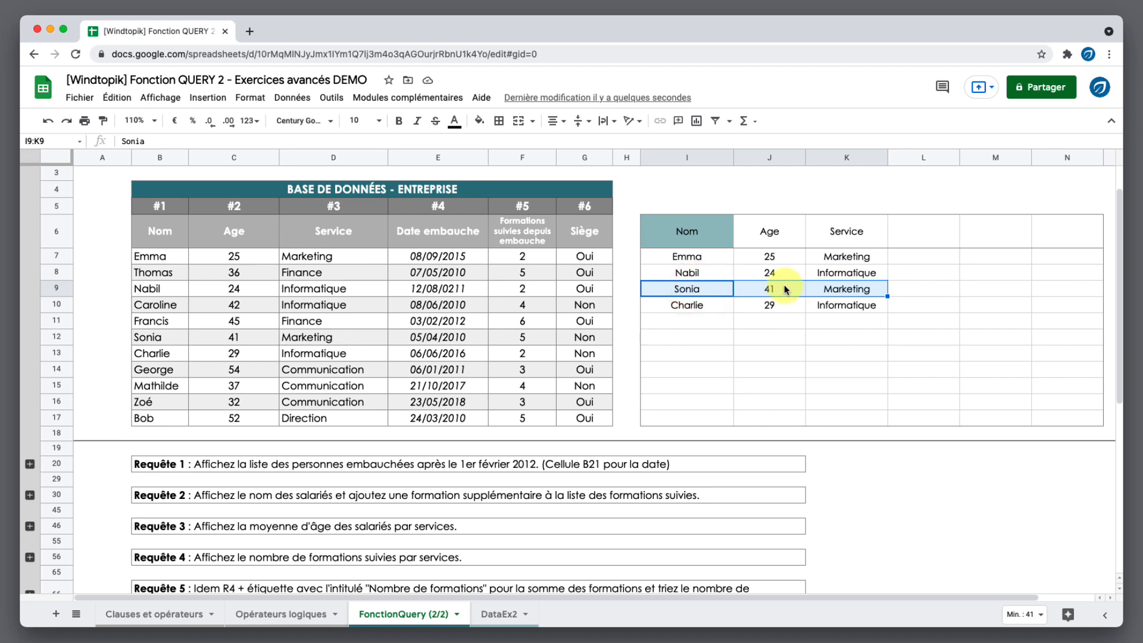
pyautogui.click(859, 293)
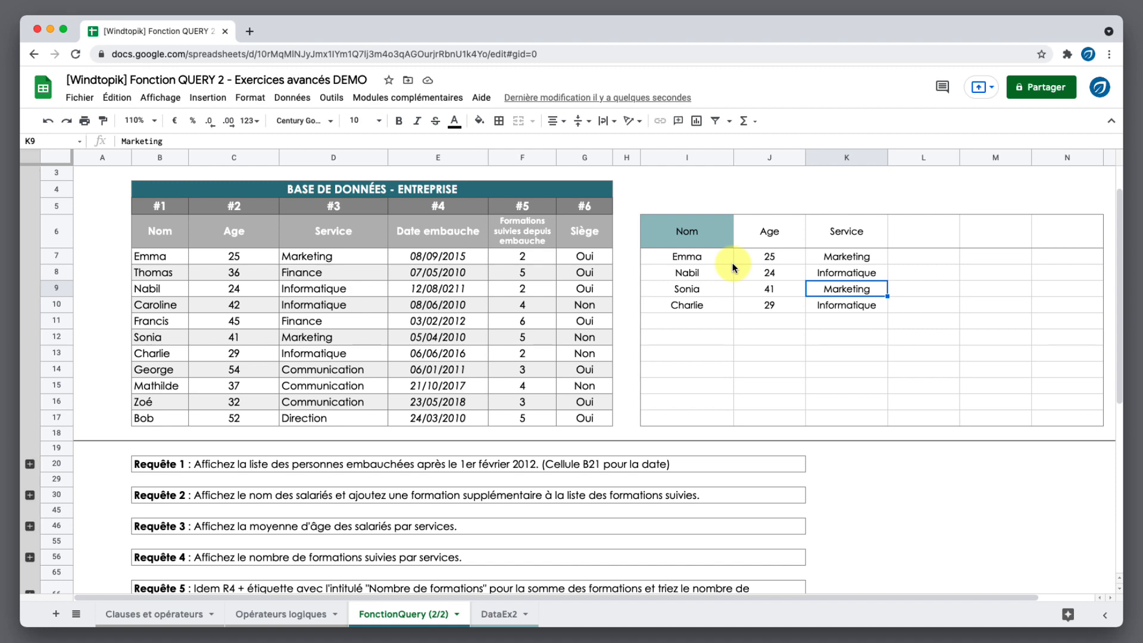
pyautogui.scroll(-5, 735, 268)
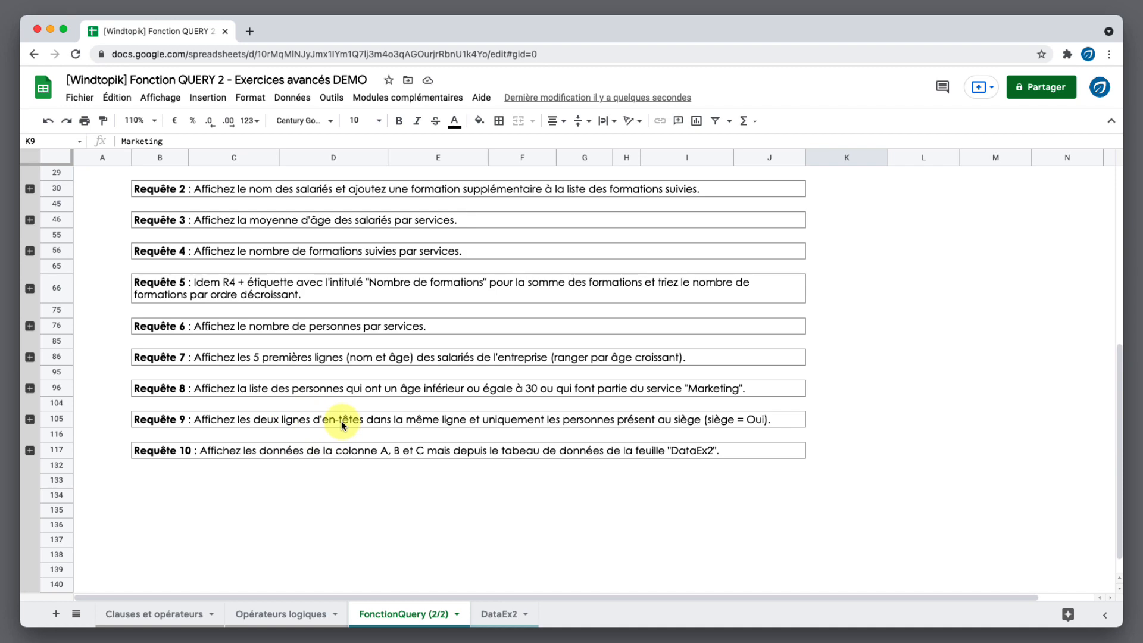
pyautogui.scroll(10, 341, 420)
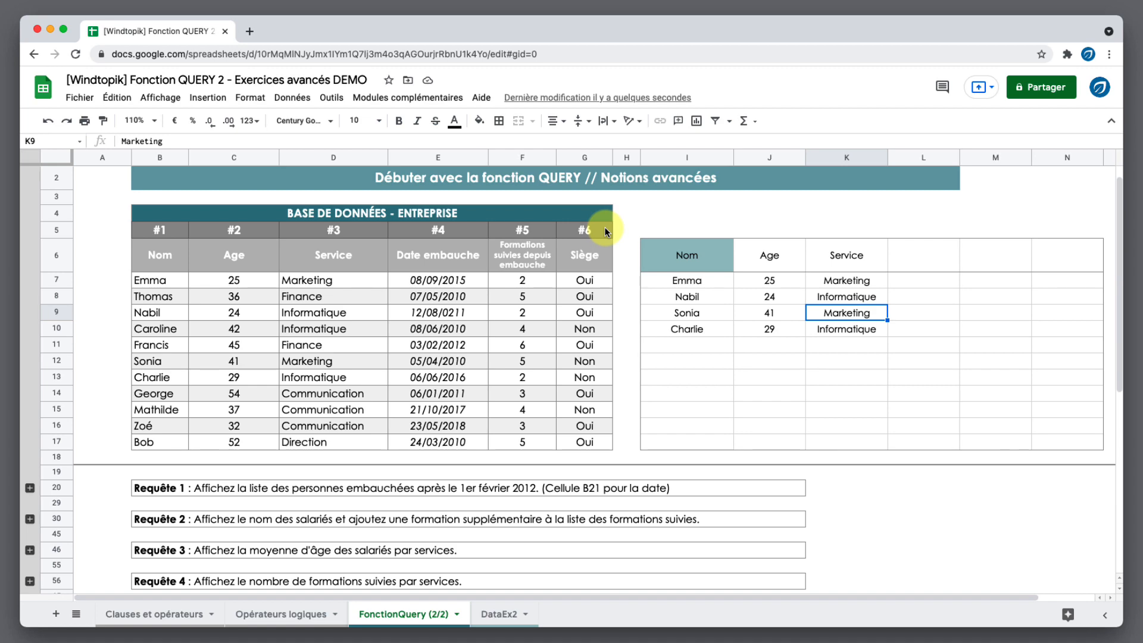
pyautogui.scroll(-5, 593, 283)
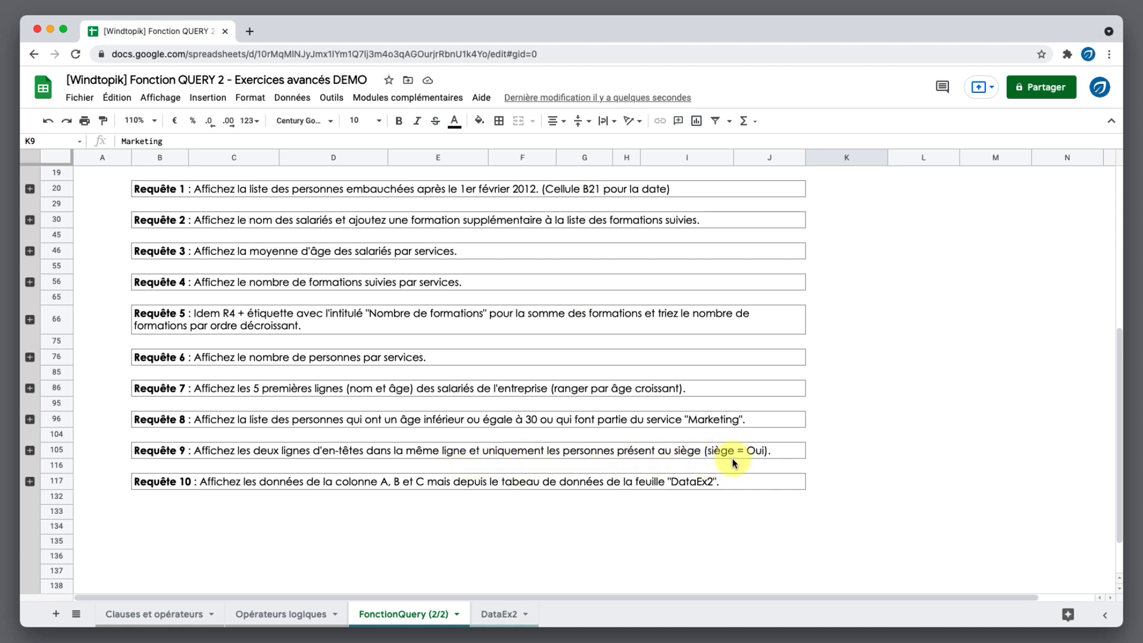
pyautogui.scroll(5, 742, 459)
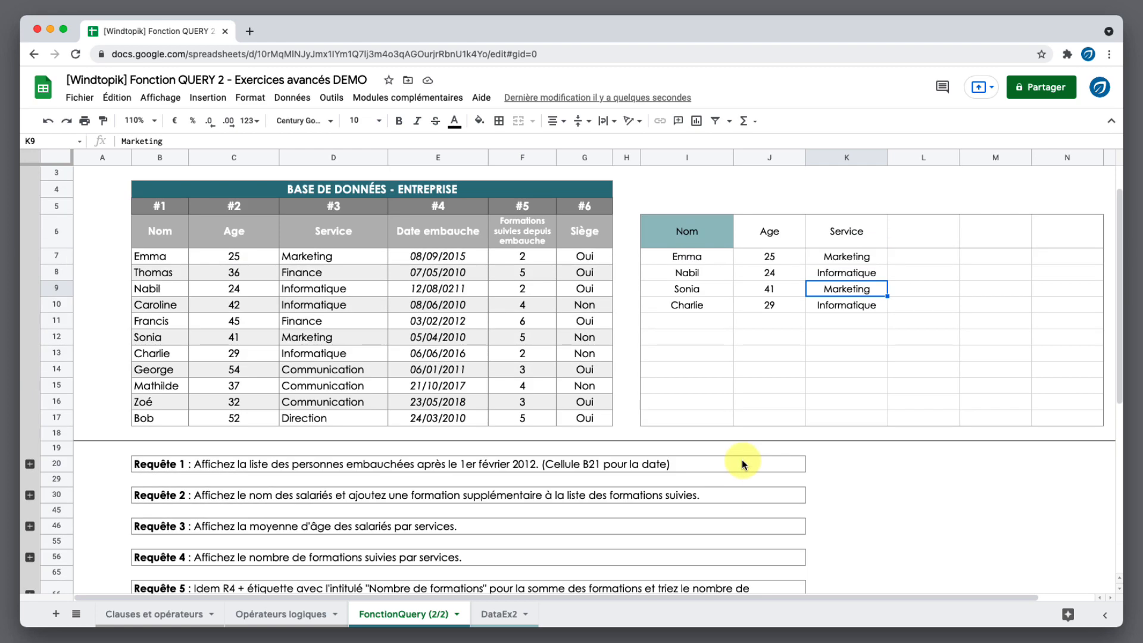
# Replace the I6 query text that follows "select" with "B, C, D where G='Oui'"
pyautogui.scroll(-1, 709, 240)
pyautogui.scroll(2, 710, 279)
pyautogui.click(709, 278)
pyautogui.doubleClick(709, 273)
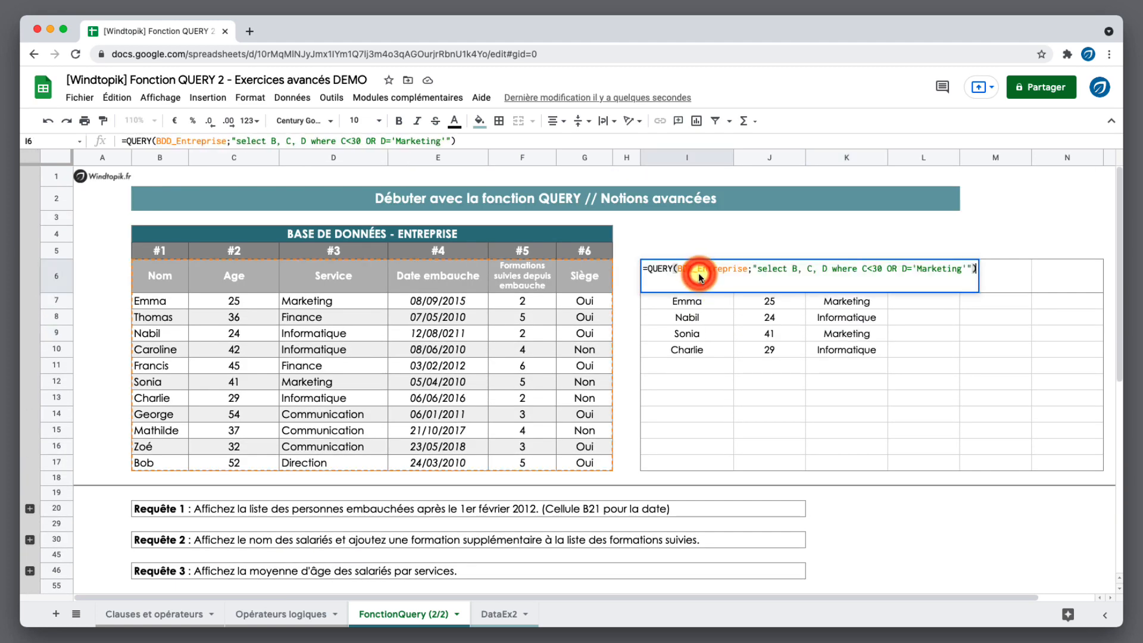
pyautogui.moveTo(792, 269); pyautogui.dragTo(967, 272)
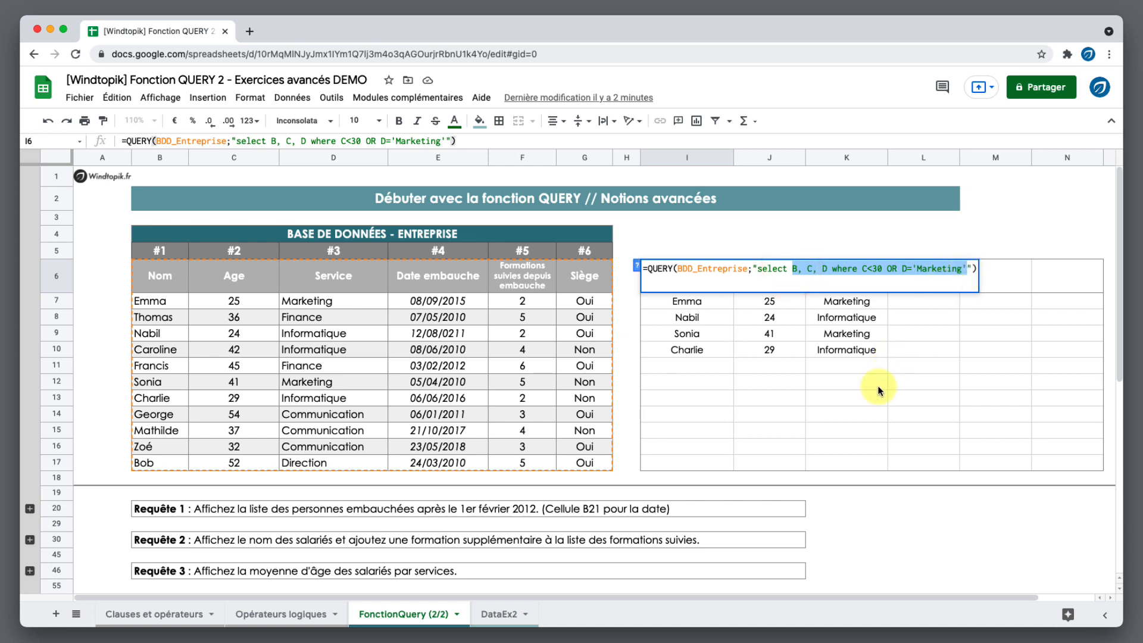
pyautogui.write('BDD_Entreprise;"select B')
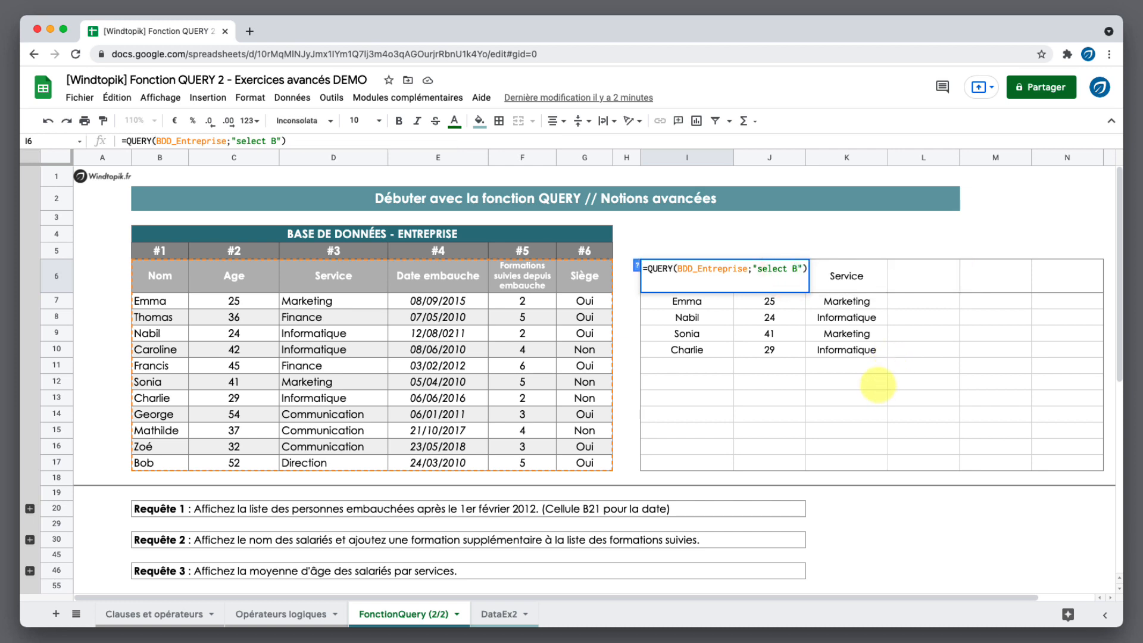
pyautogui.write(', C,')
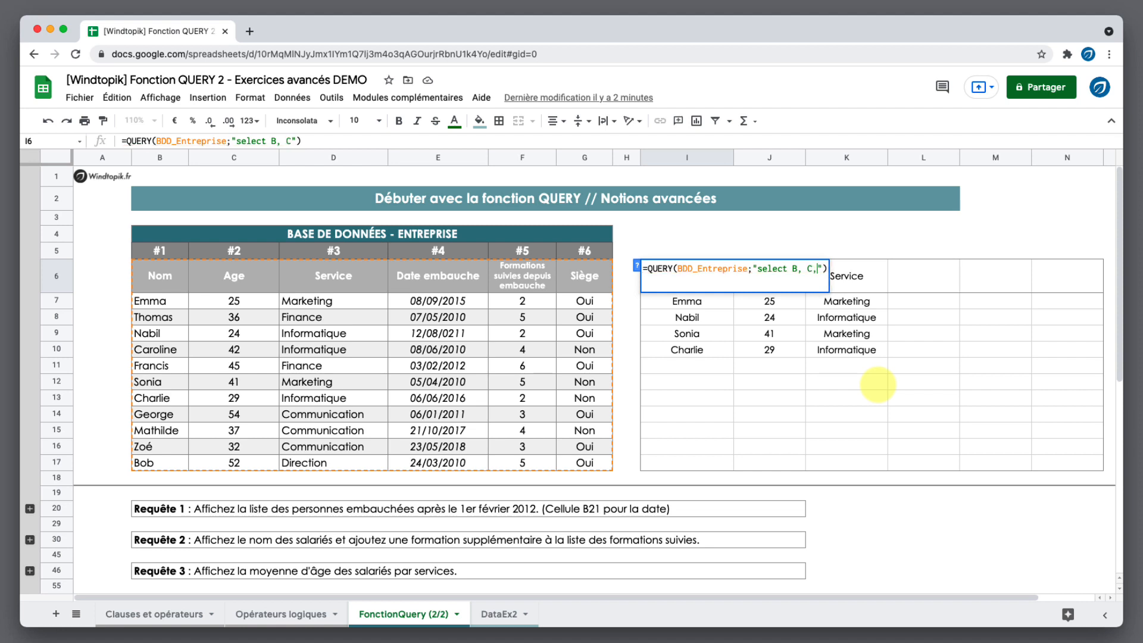
pyautogui.write(' D whe')
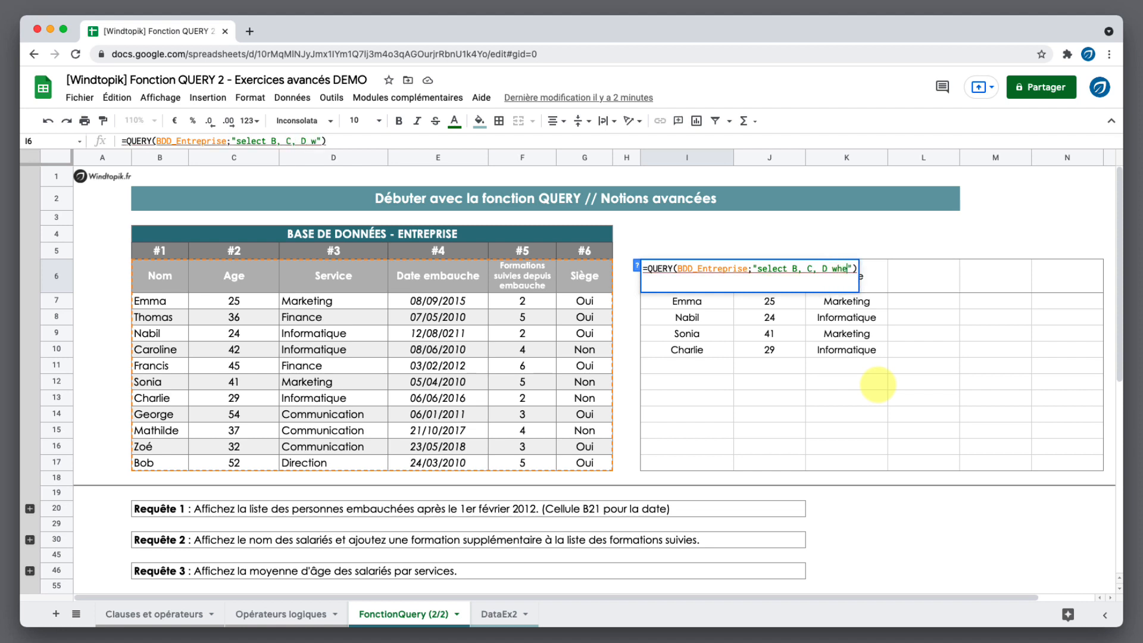
pyautogui.write('re G')
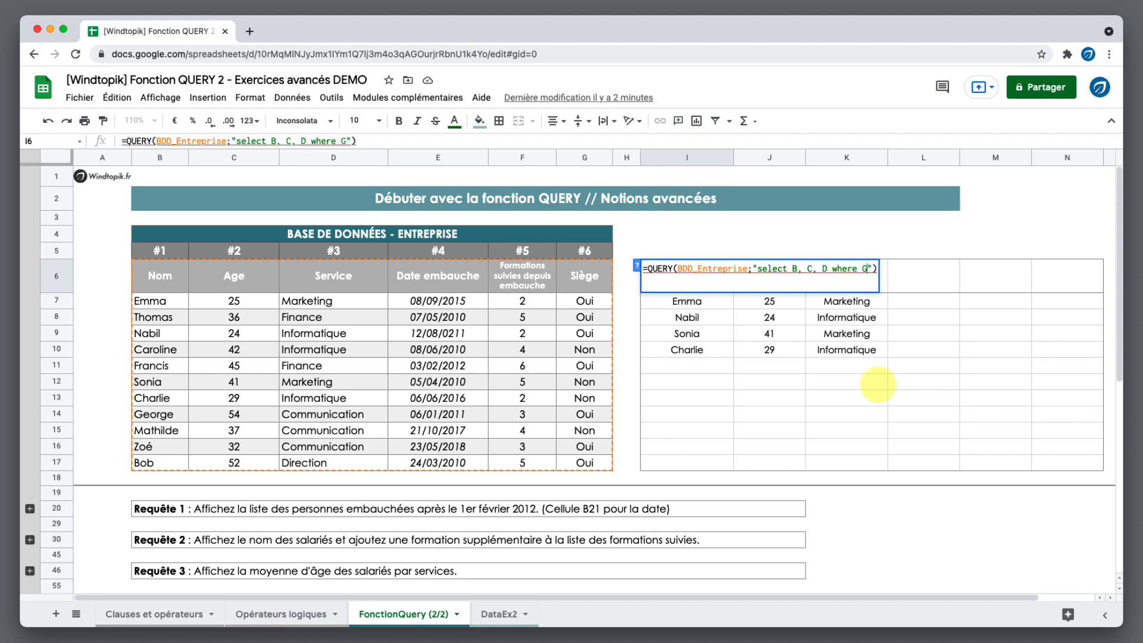
pyautogui.write("='Oui'")
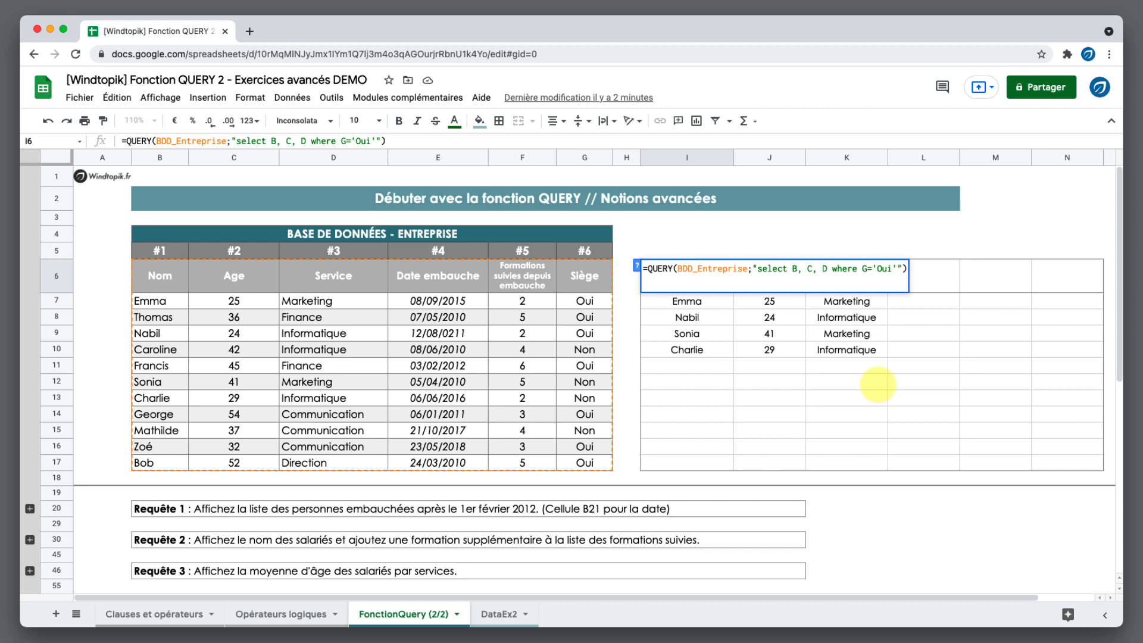
# Add 2 as the headers argument of the I6 QUERY formula and validate it
pyautogui.press('Right')
pyautogui.write(';')
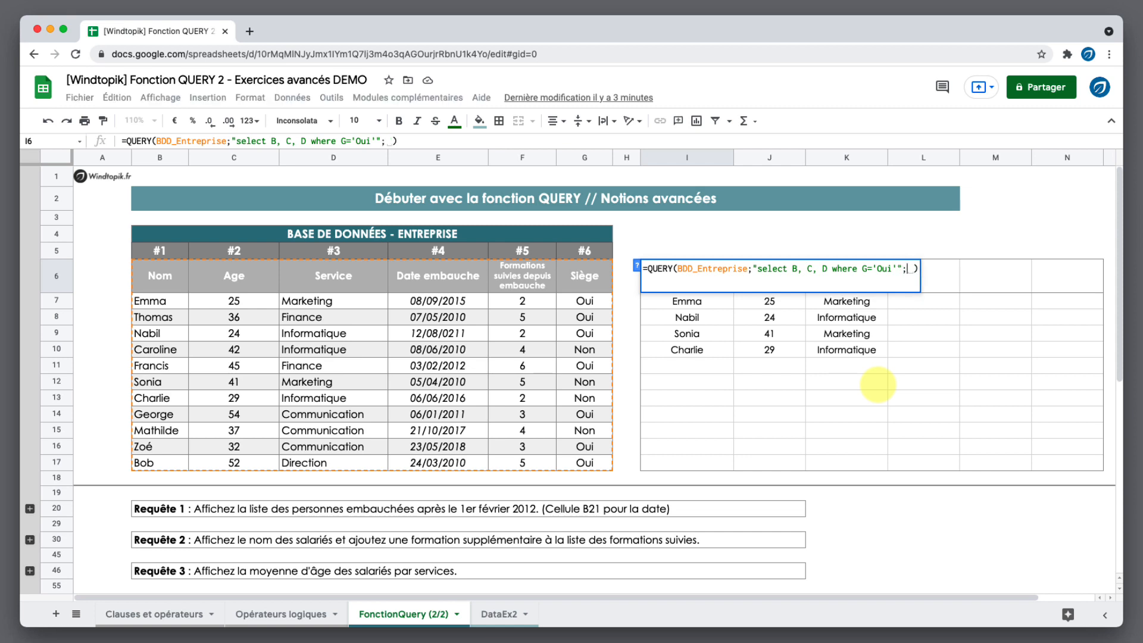
pyautogui.write('1')
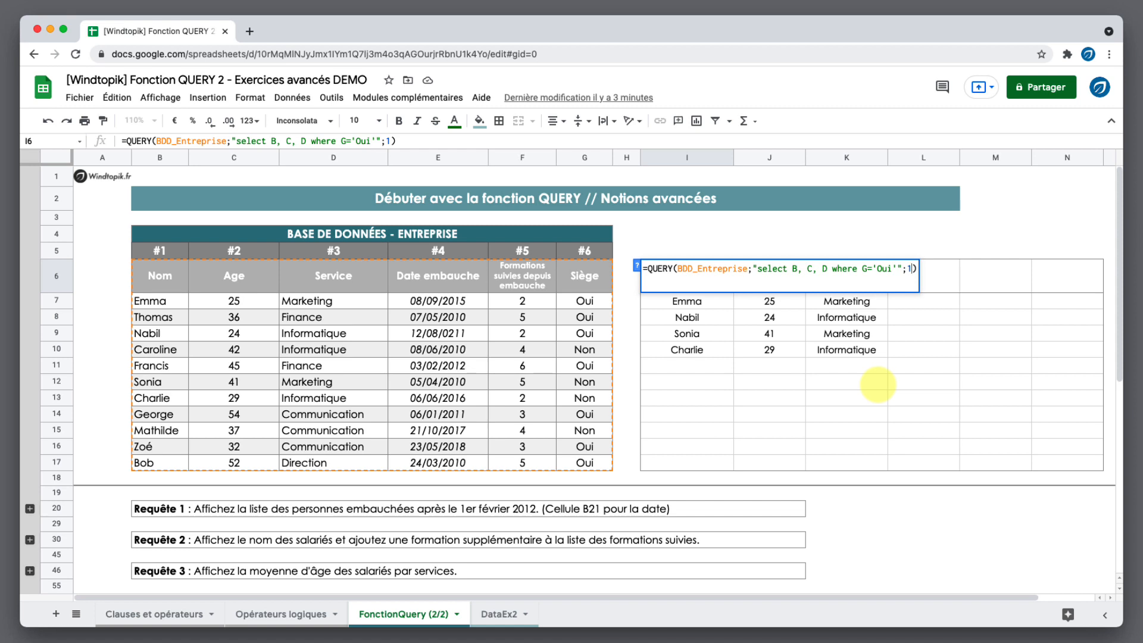
pyautogui.press('BackSpace')
pyautogui.write('2')
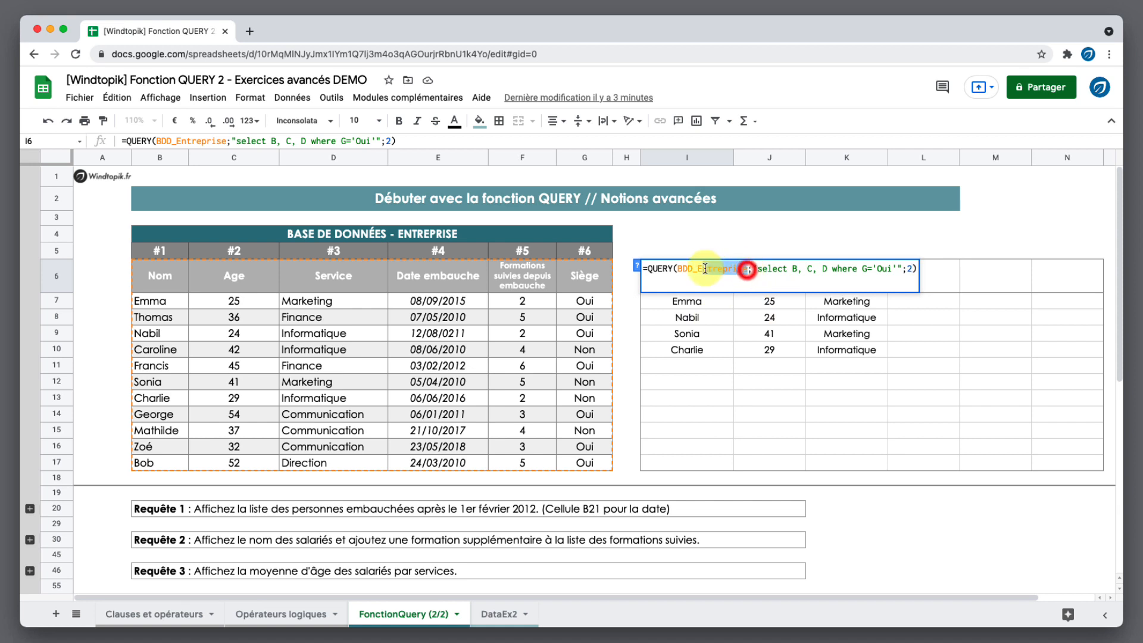
pyautogui.moveTo(748, 269); pyautogui.dragTo(686, 280)
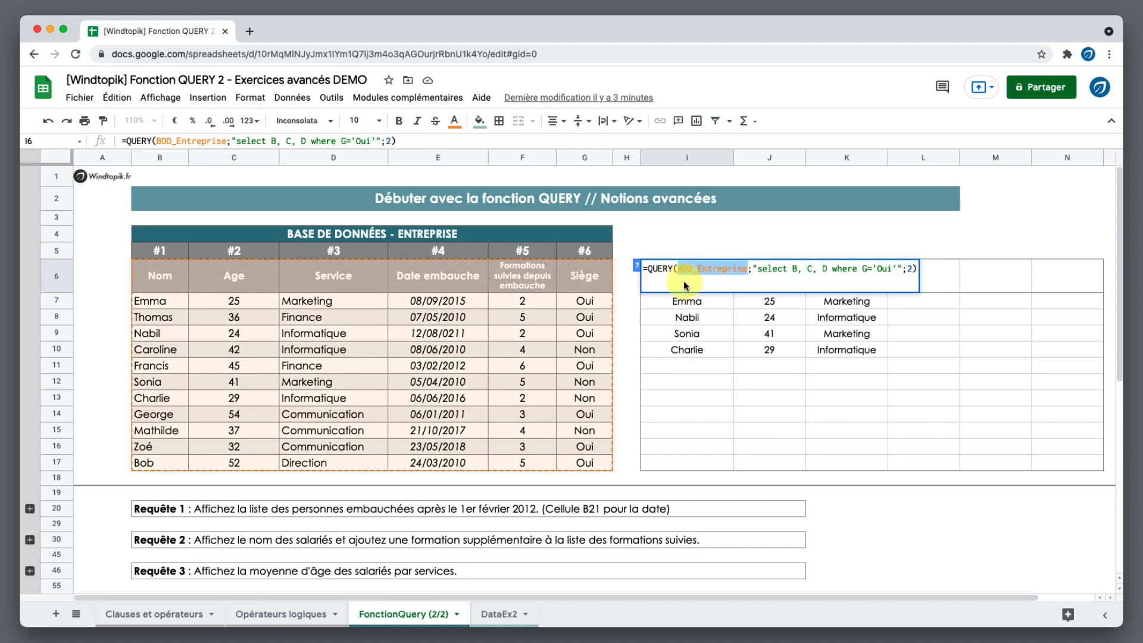
pyautogui.press('Return')
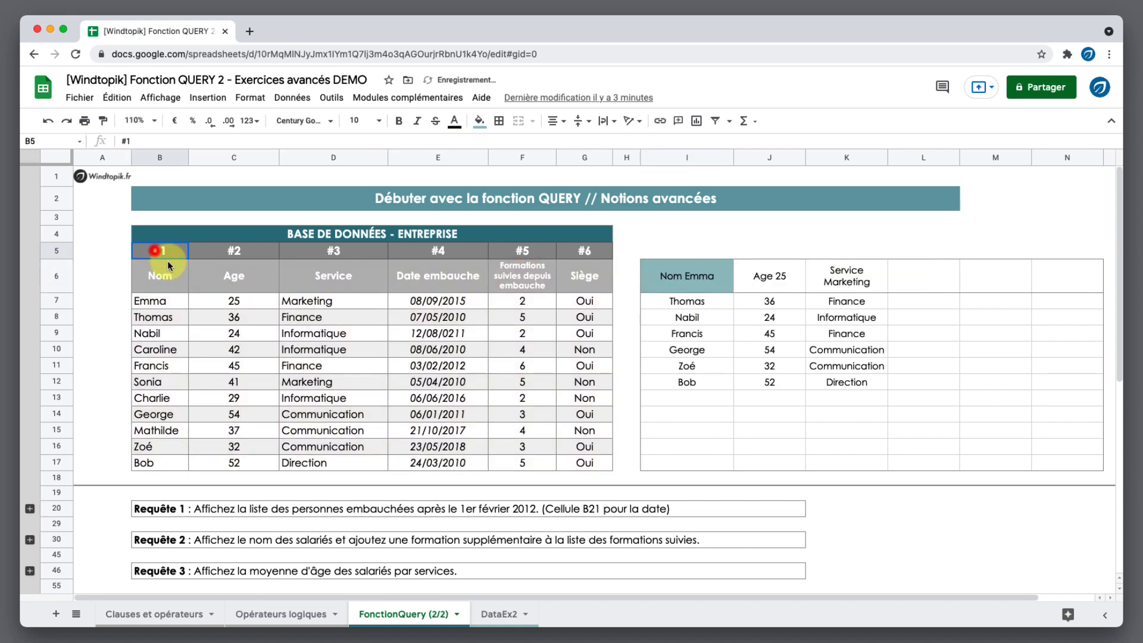
# Replace BDD_Entreprise with the range B5:G17 in the I6 formula so both header rows are included, and validate it
pyautogui.moveTo(167, 259); pyautogui.dragTo(588, 463)
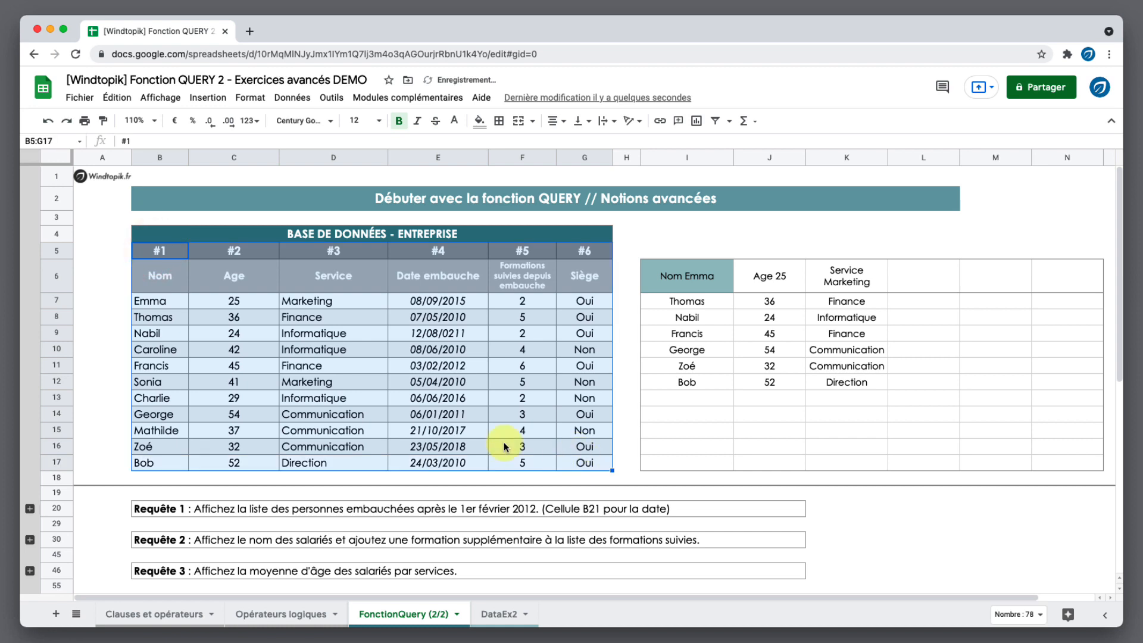
pyautogui.click(691, 279)
pyautogui.doubleClick(683, 280)
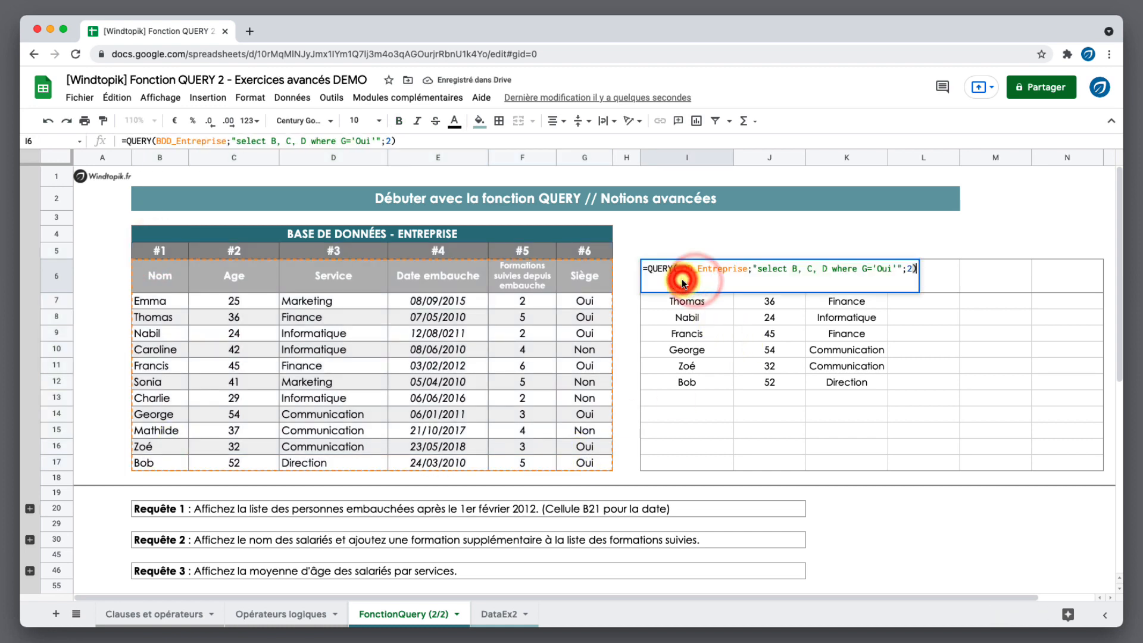
pyautogui.doubleClick(722, 279)
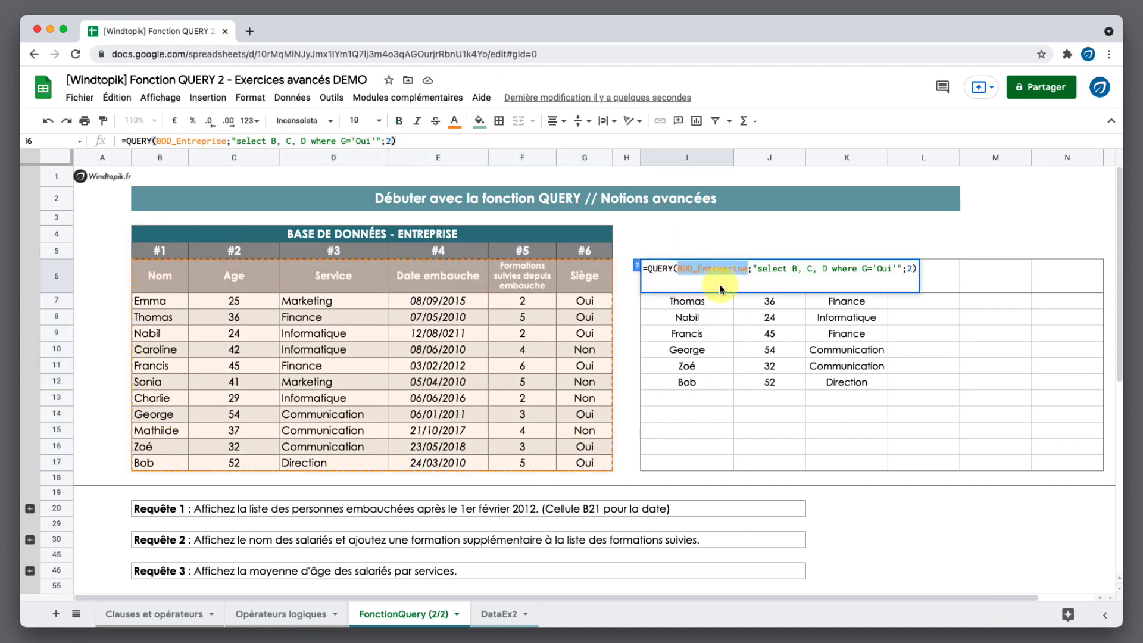
pyautogui.press('BackSpace')
pyautogui.write('B5:')
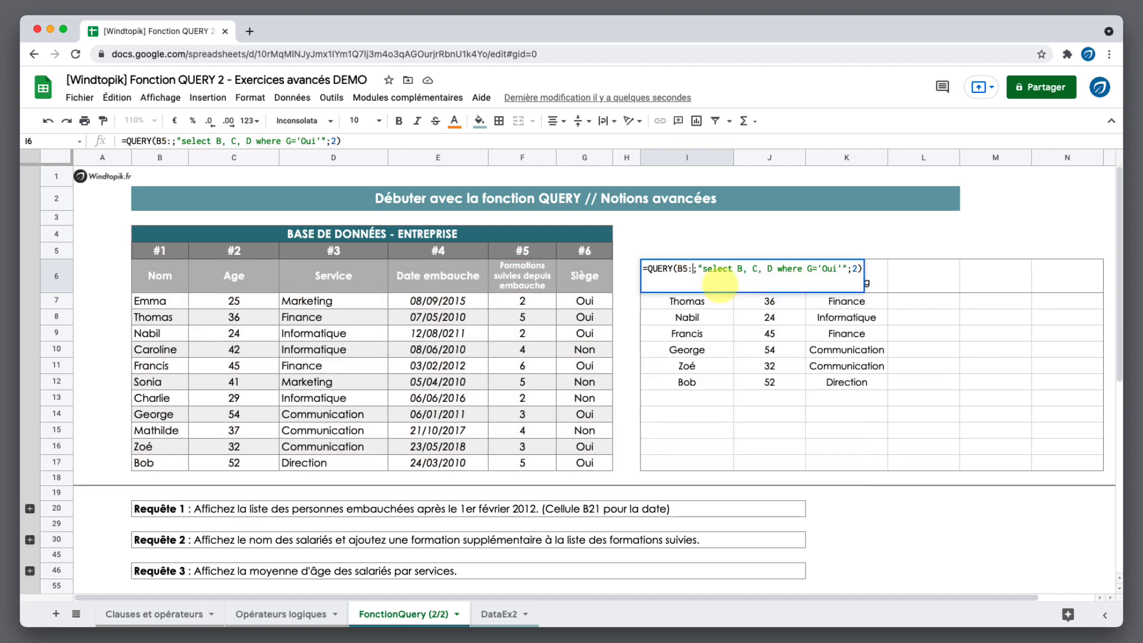
pyautogui.write('G17')
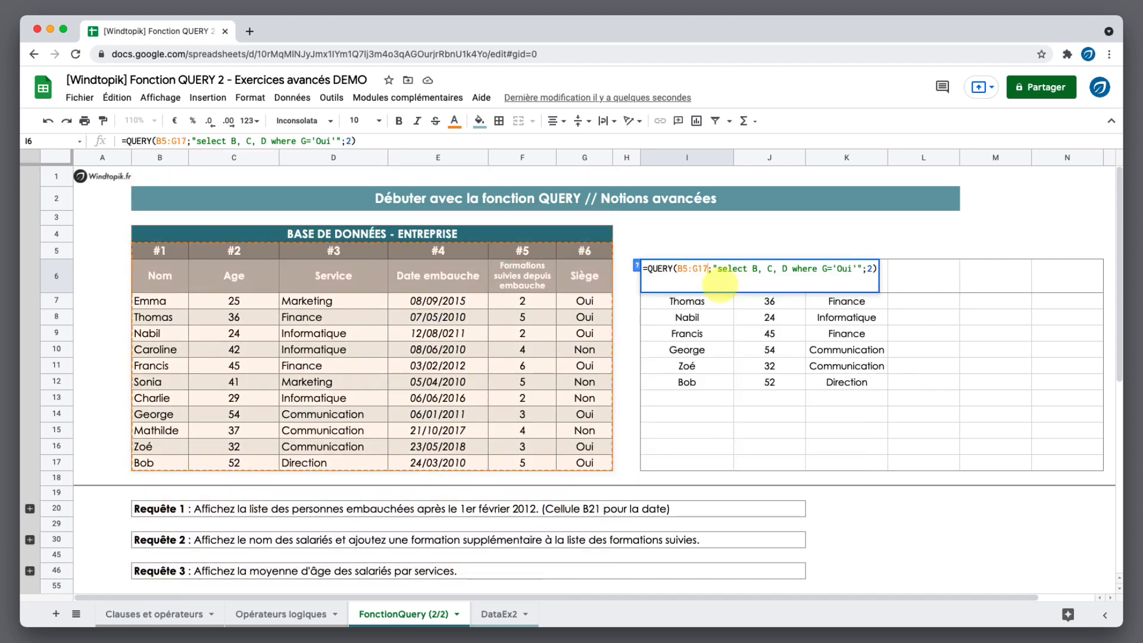
pyautogui.press('Return')
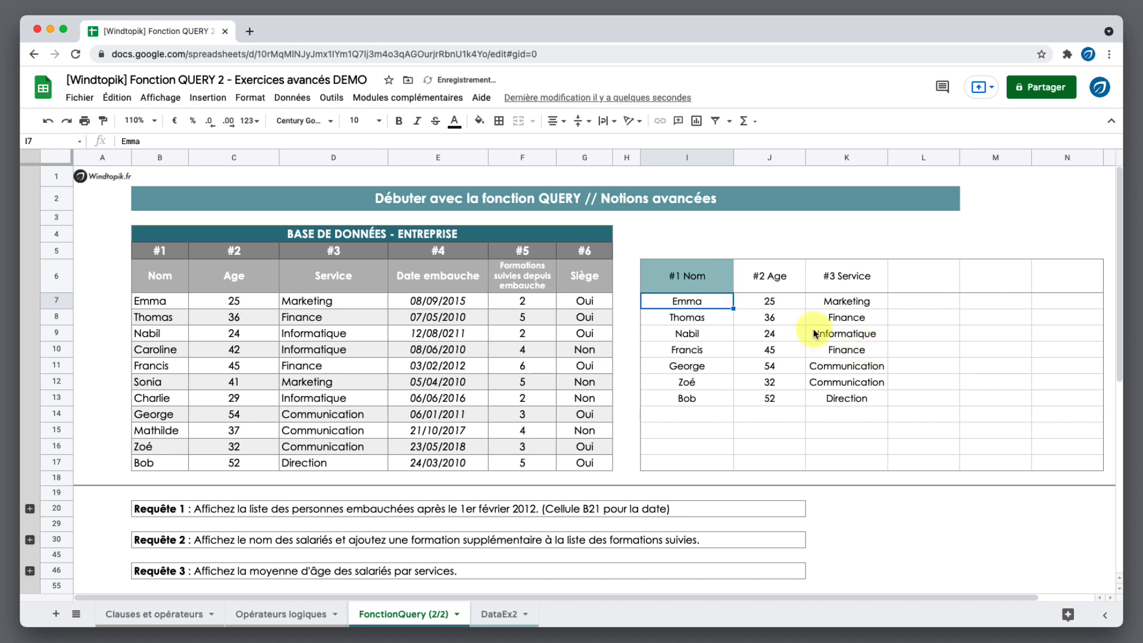
# Review the arguments of the I6 formula against its result table, leaving the formula as it is
pyautogui.click(708, 281)
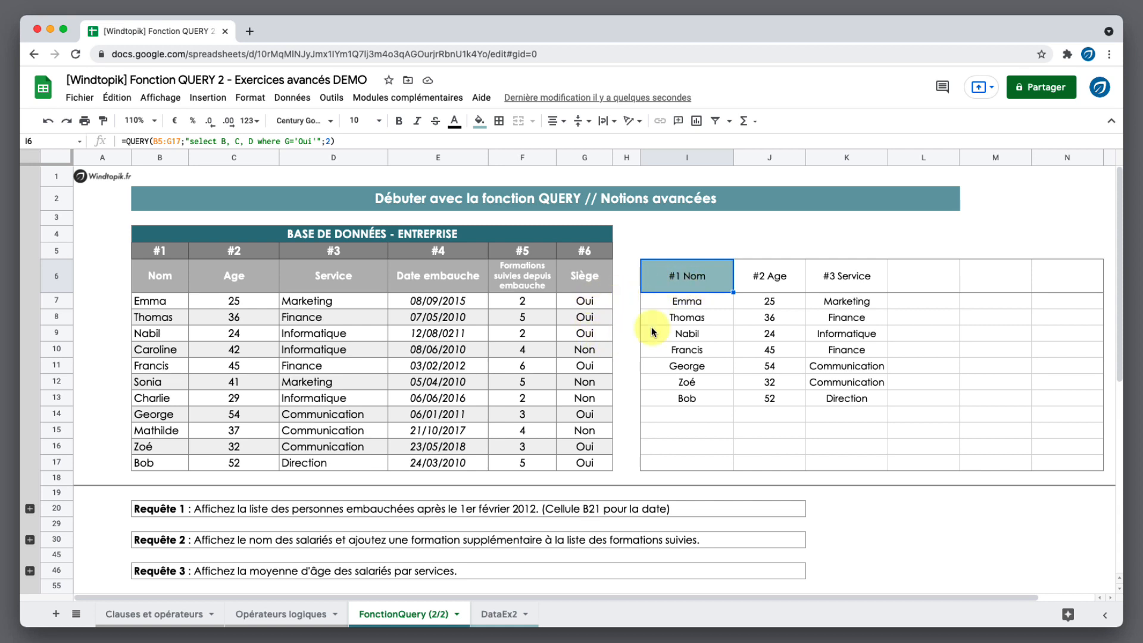
pyautogui.doubleClick(691, 289)
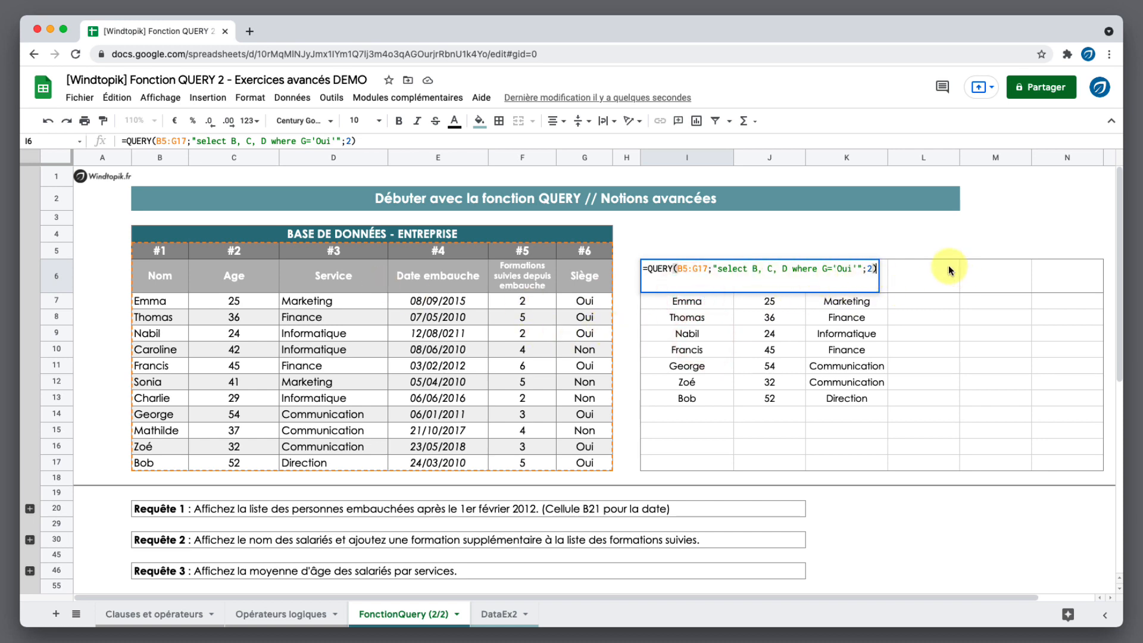
pyautogui.click(691, 319)
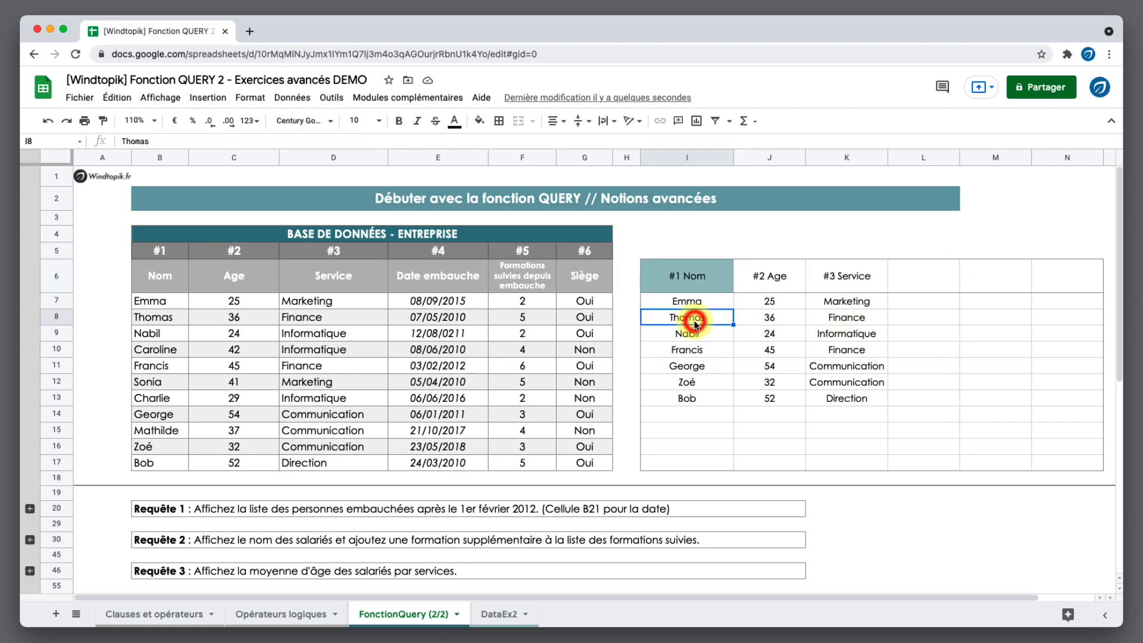
# Read the wording of Requête 10 and examine the employee table on the DataEx2 sheet
pyautogui.scroll(-5, 608, 393)
pyautogui.scroll(-2, 609, 391)
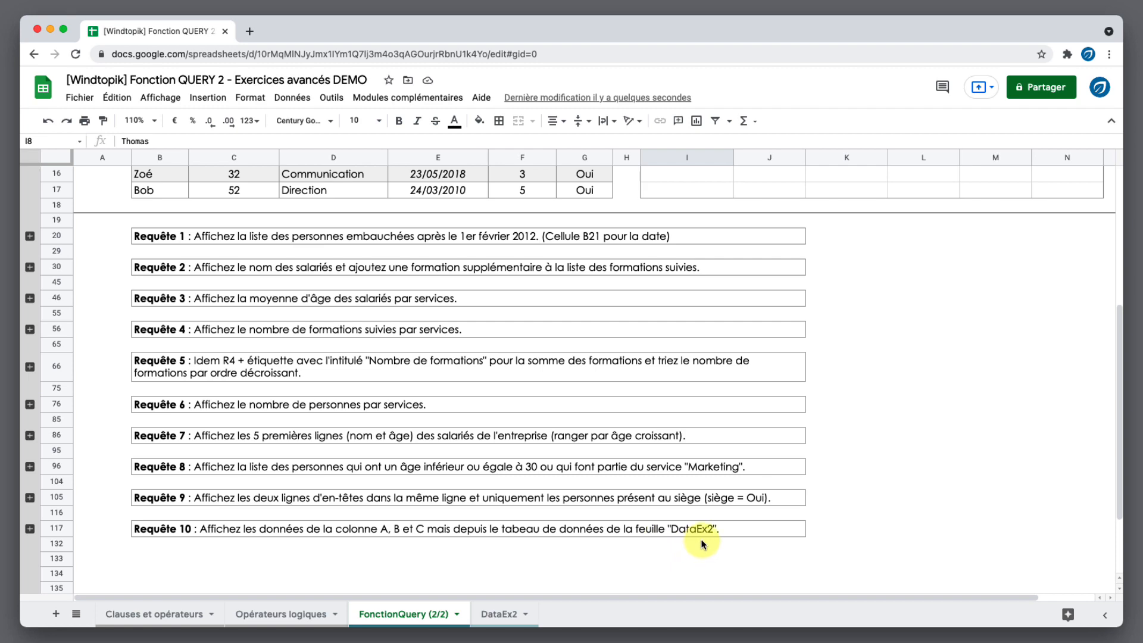
pyautogui.click(486, 556)
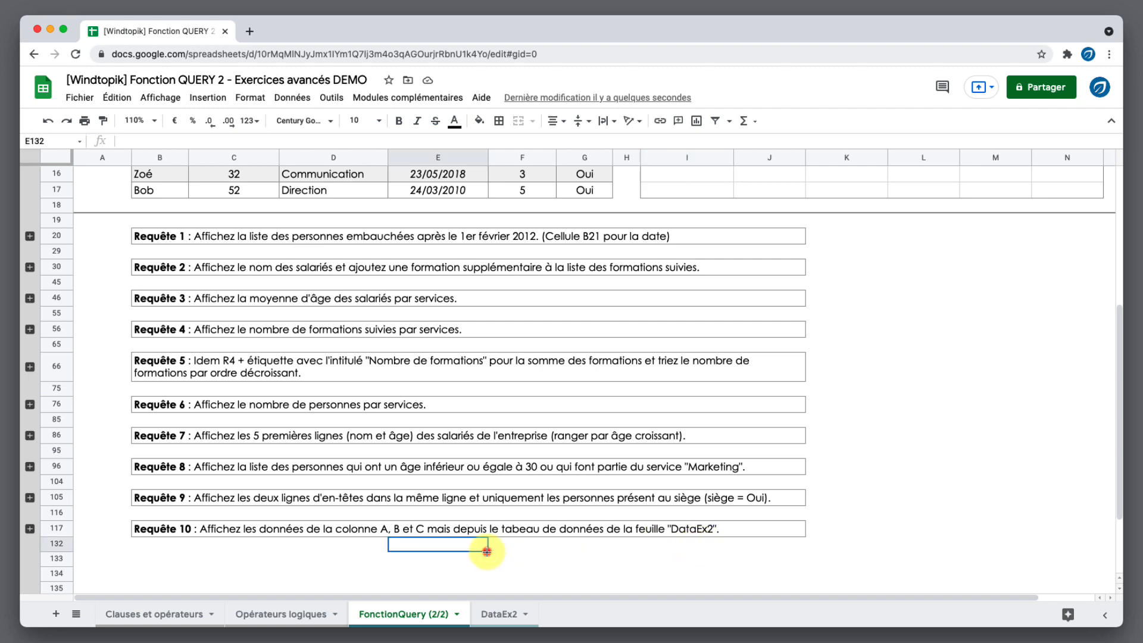
pyautogui.scroll(4, 485, 541)
pyautogui.scroll(-2, 476, 381)
pyautogui.scroll(3, 511, 427)
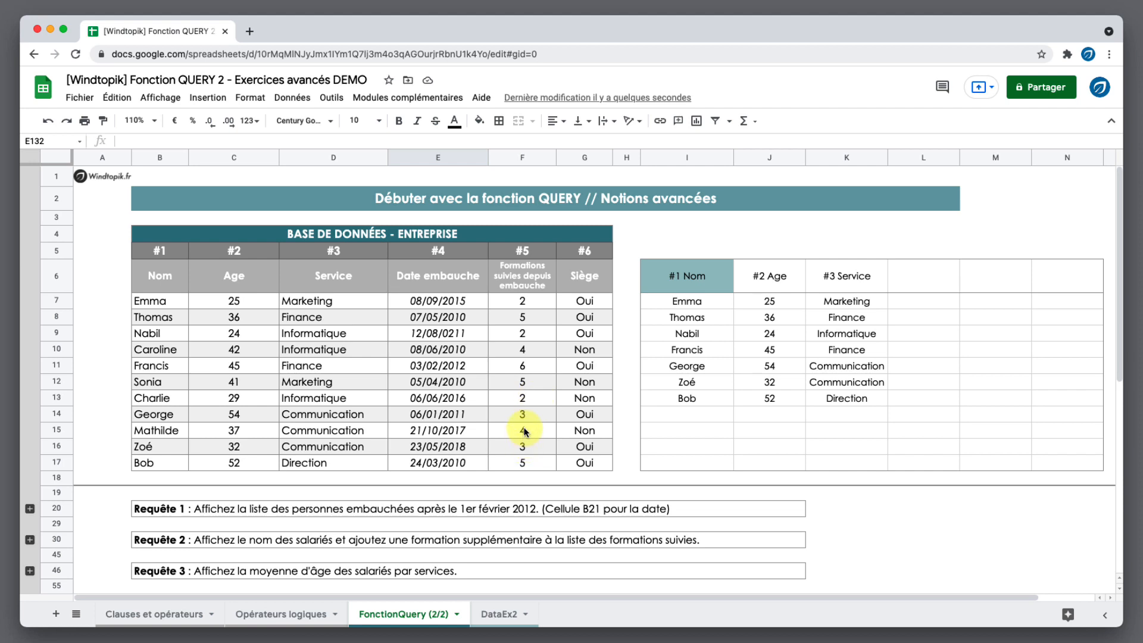
pyautogui.click(500, 616)
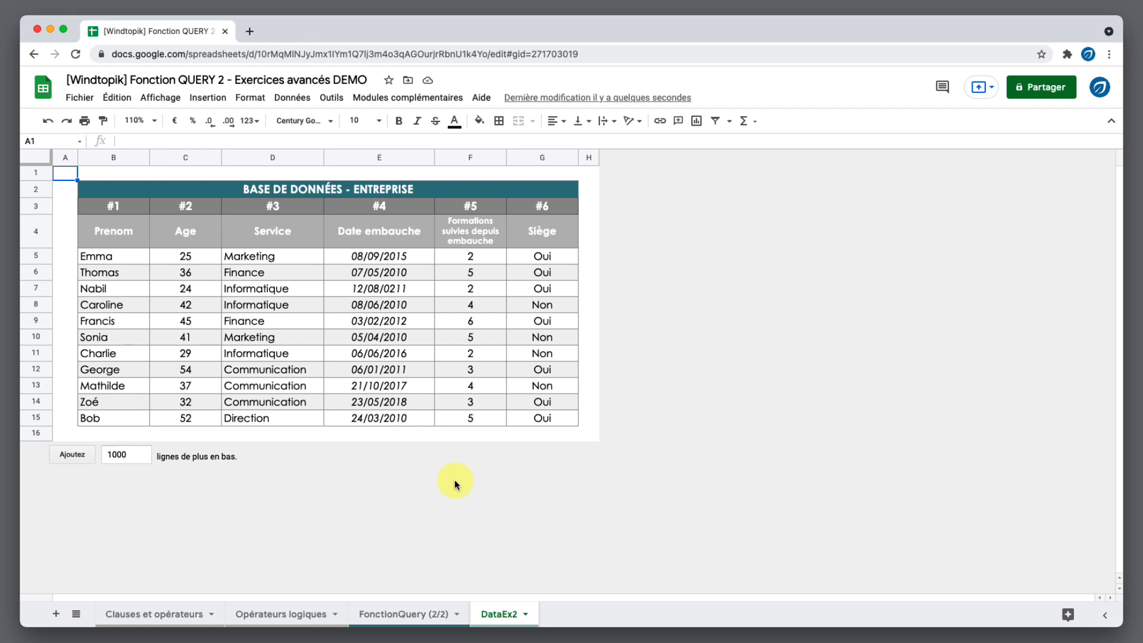
# On the FonctionQuery (2/2) sheet, replace the arguments of the I6 QUERY formula with "{DataEx2!"
pyautogui.click(401, 614)
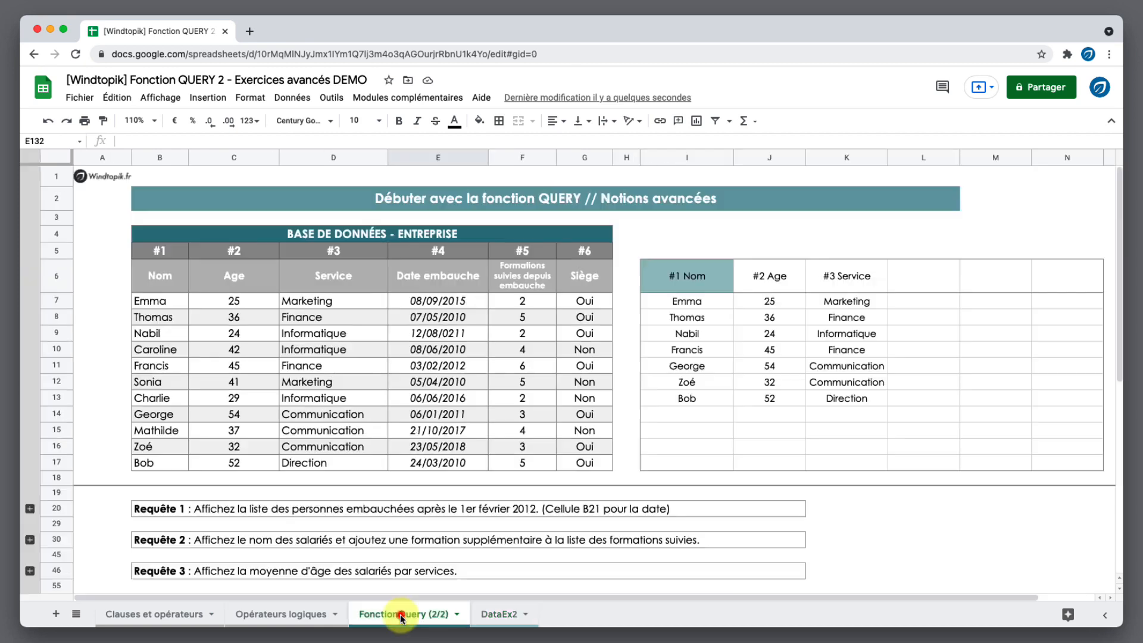
pyautogui.doubleClick(684, 289)
pyautogui.moveTo(678, 269); pyautogui.dragTo(874, 269)
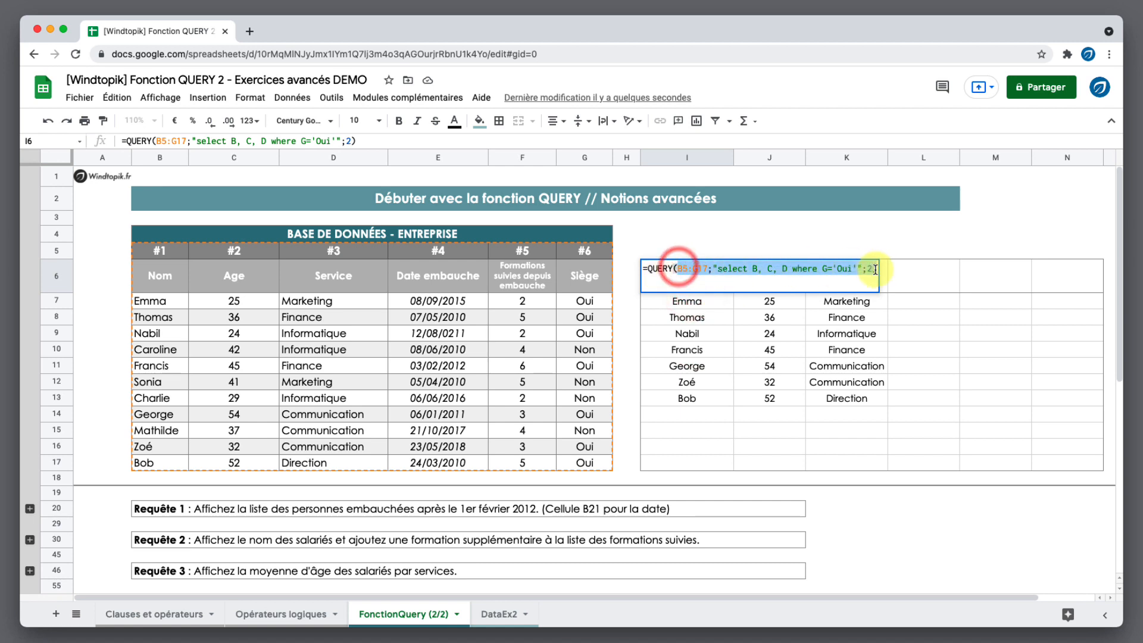
pyautogui.press('BackSpace')
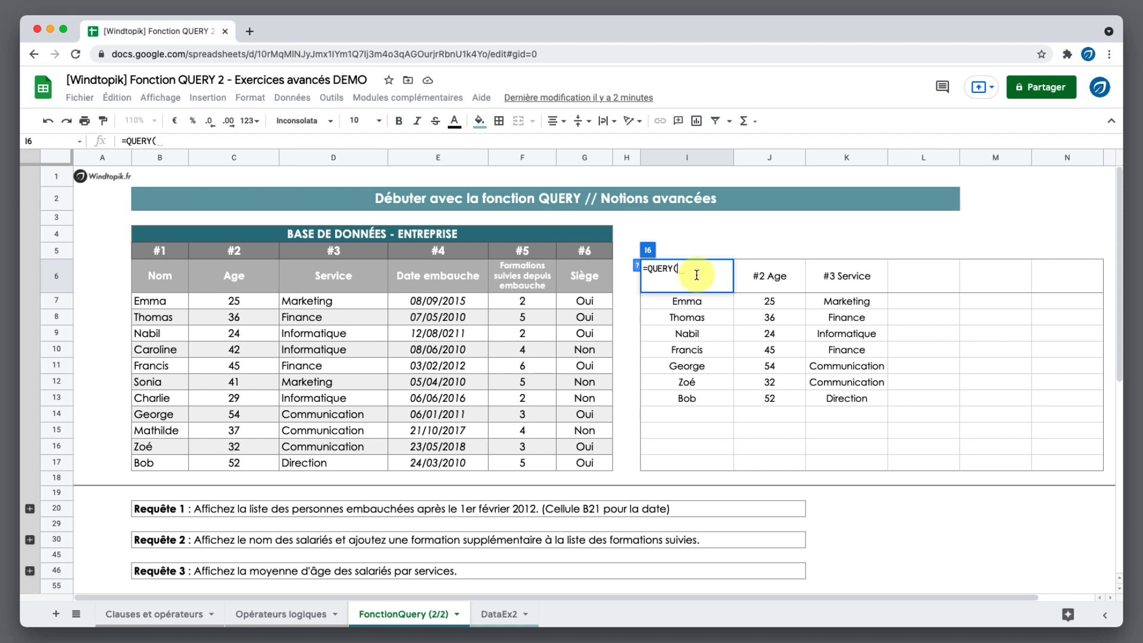
pyautogui.write('{')
pyautogui.write('DataEx')
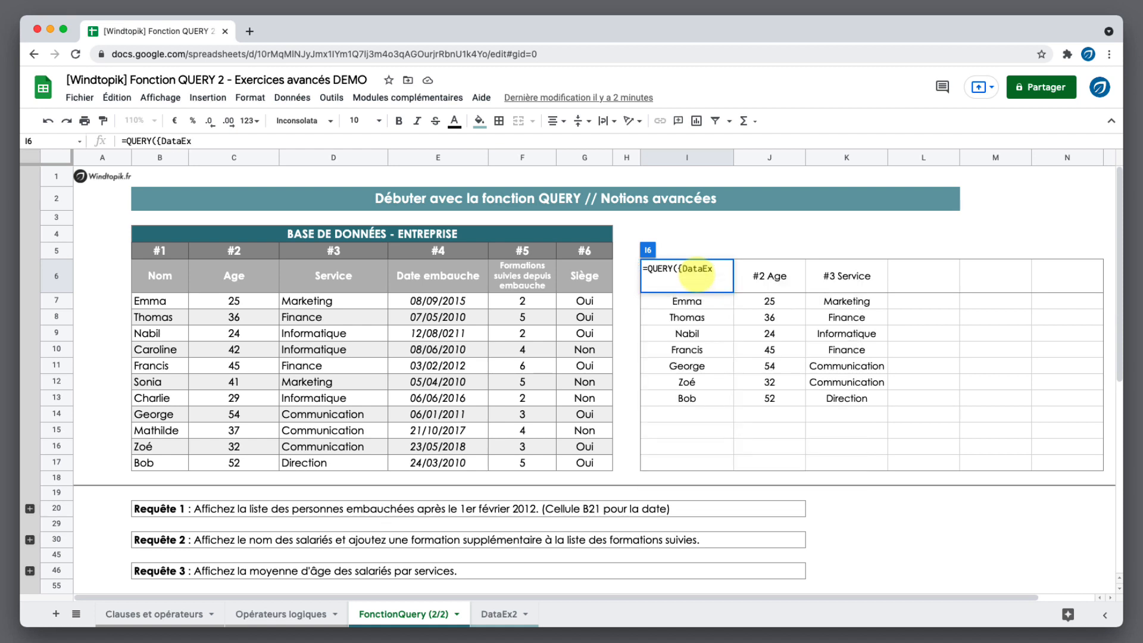
pyautogui.write('2!')
# Check the table's extent on the DataEx2 sheet and complete the data argument of the I6 QUERY formula as {DataEx2!B4:G15}
pyautogui.click(499, 614)
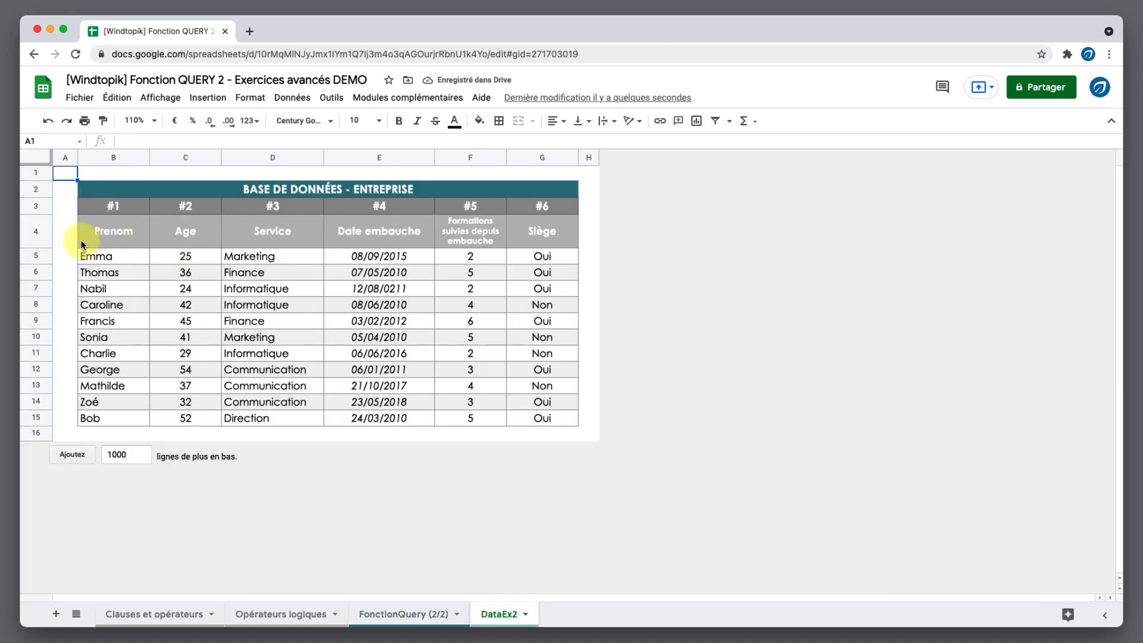
pyautogui.click(430, 614)
pyautogui.doubleClick(682, 282)
pyautogui.click(722, 269)
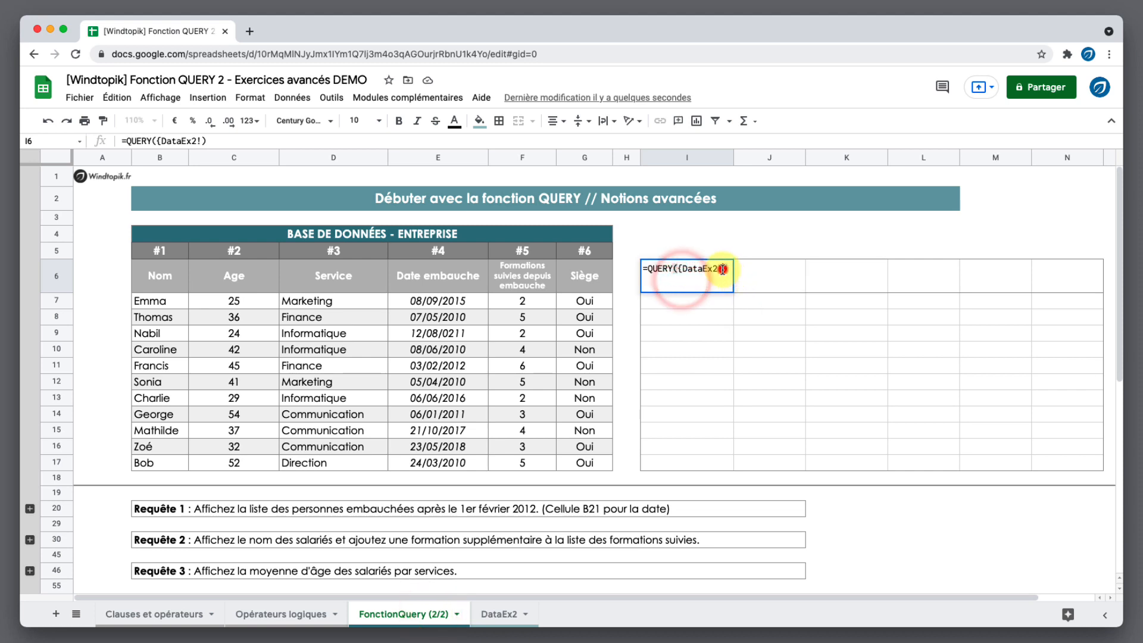
pyautogui.write('B')
pyautogui.write('4:G')
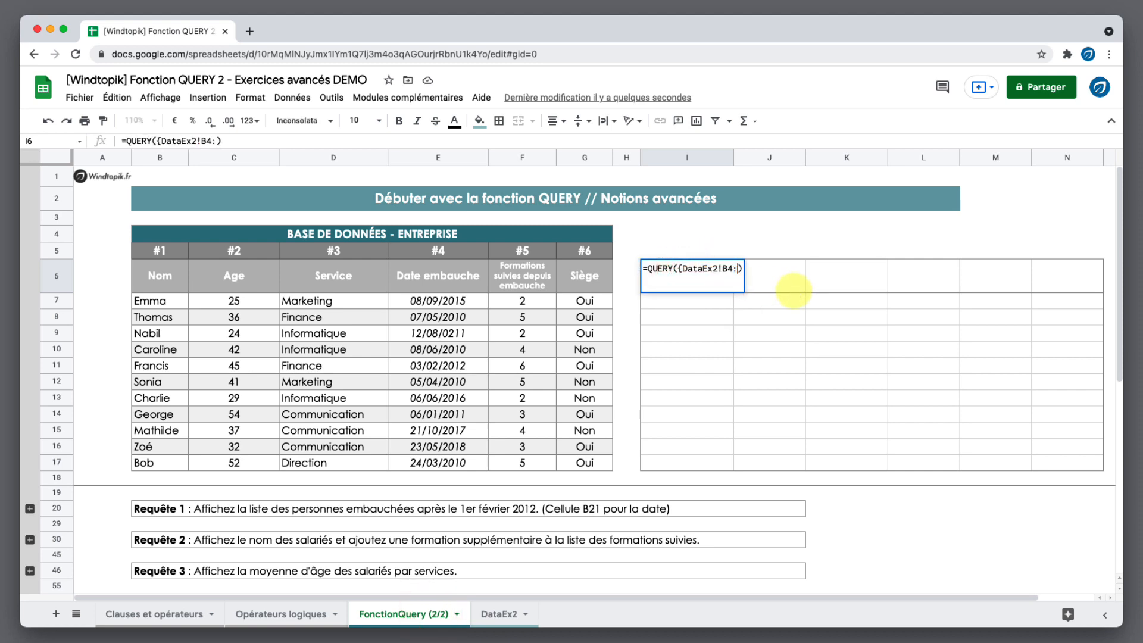
pyautogui.write('15')
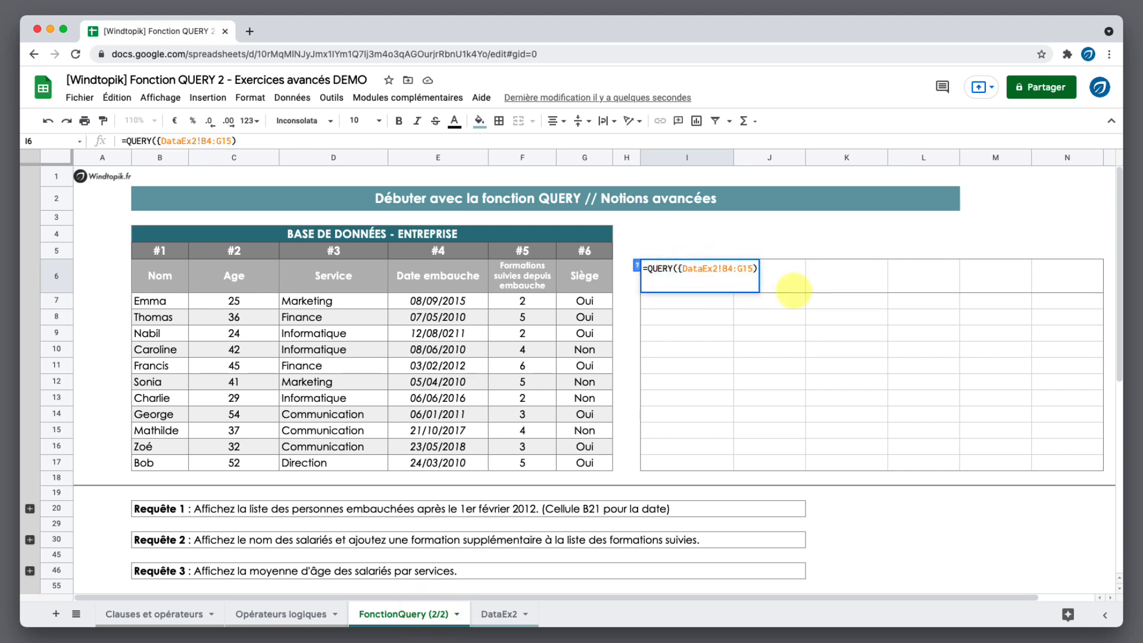
pyautogui.write('};')
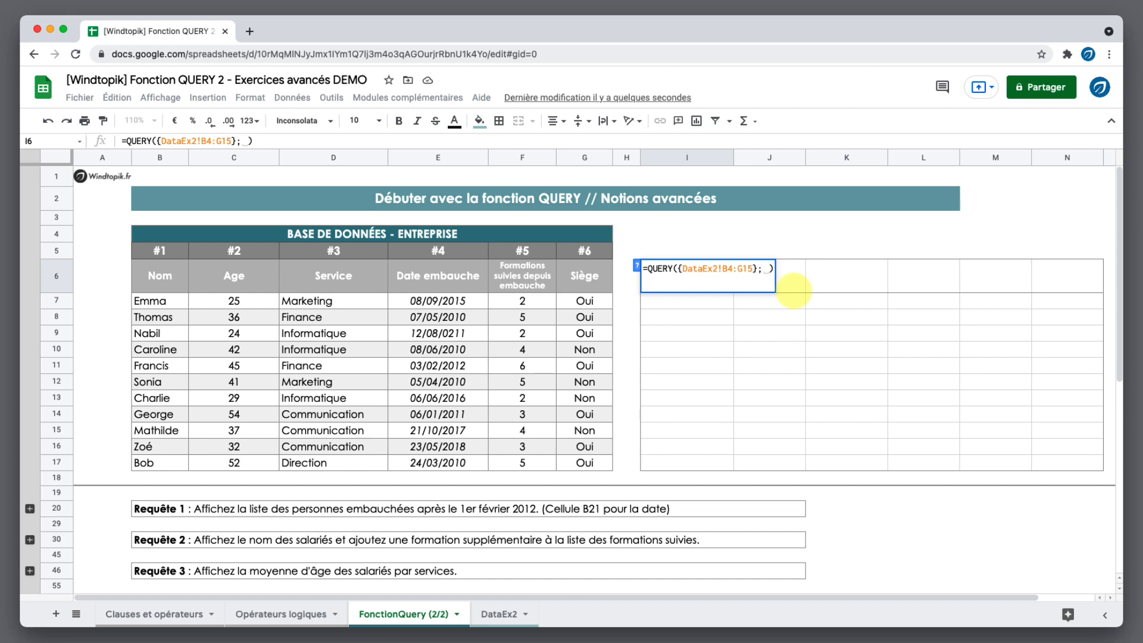
# Add the request "Select Col1, Col2, Col3" as the second argument of the I6 QUERY formula and validate it
pyautogui.press('BackSpace')
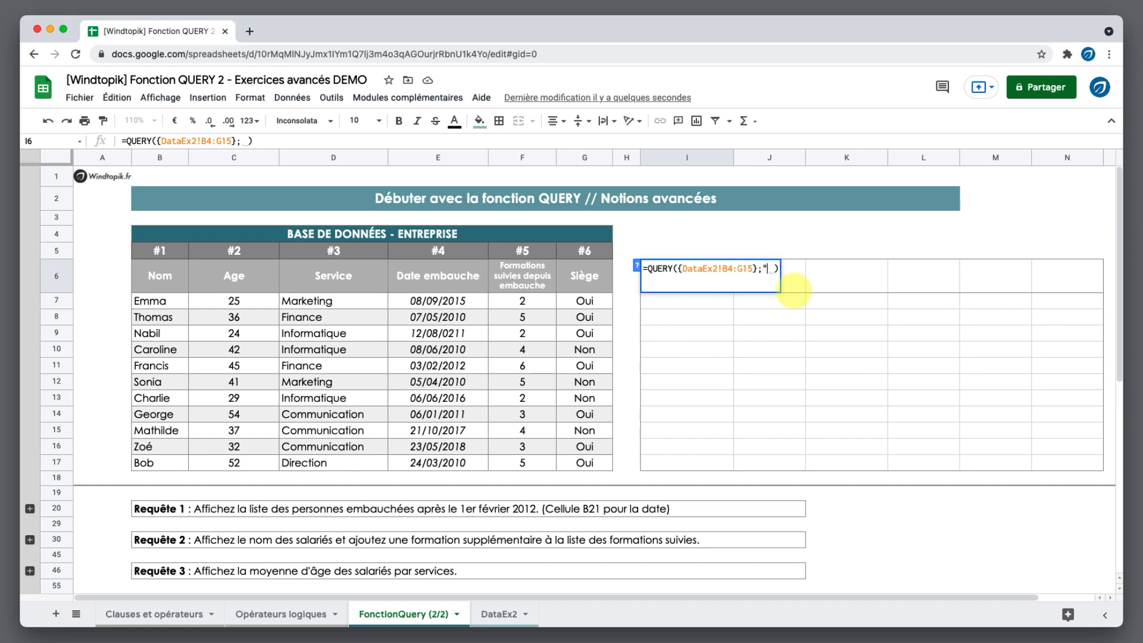
pyautogui.write('"Select')
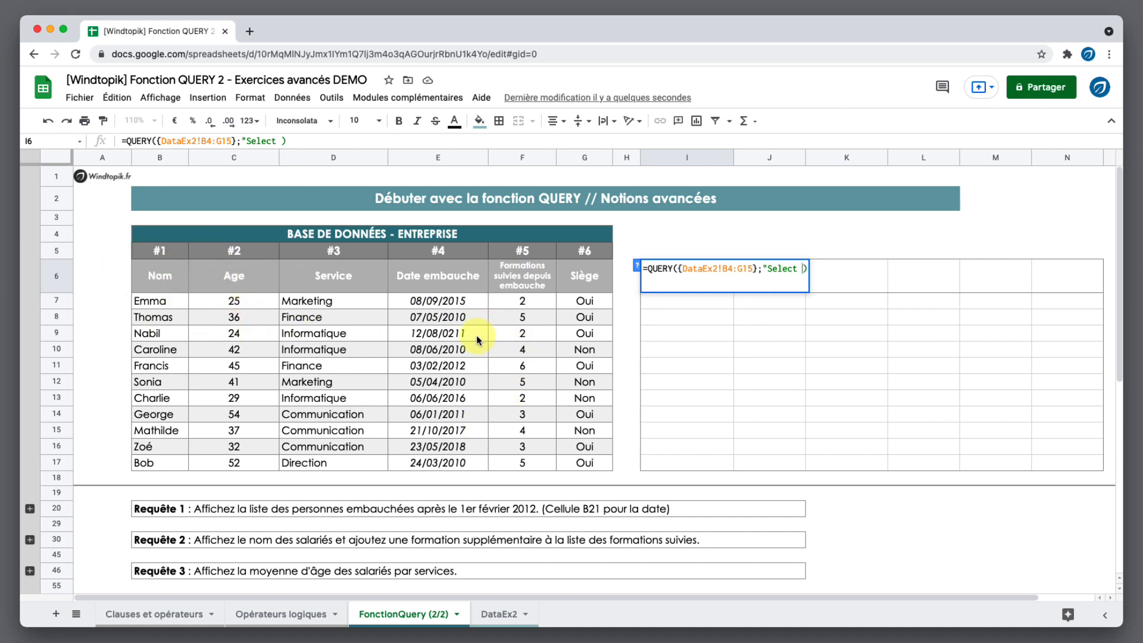
pyautogui.write('Col1')
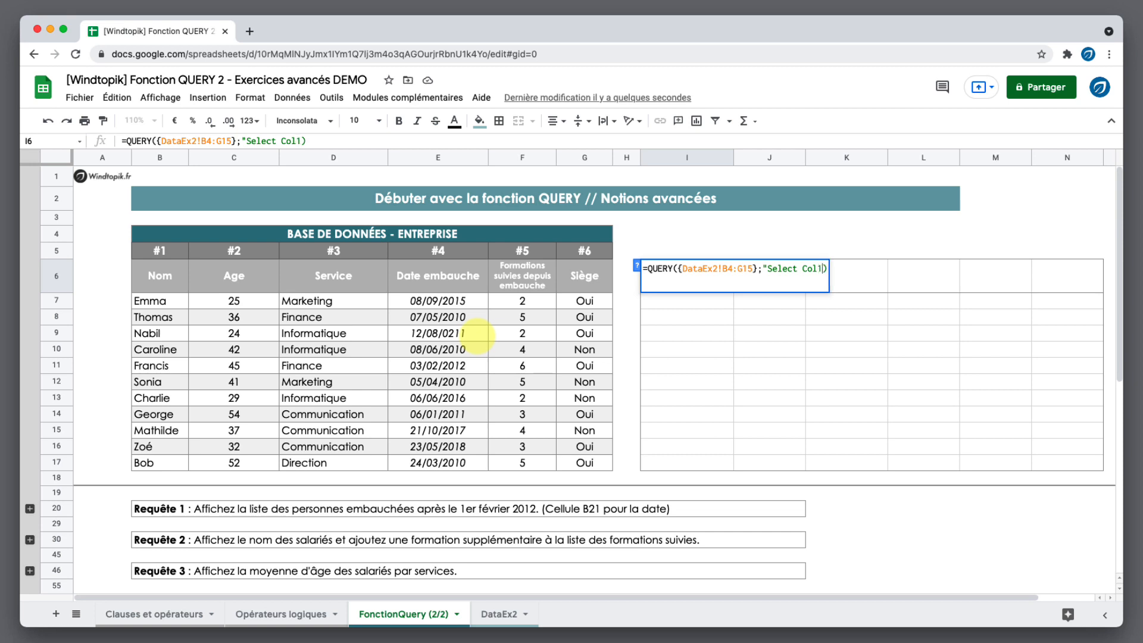
pyautogui.write(', Col')
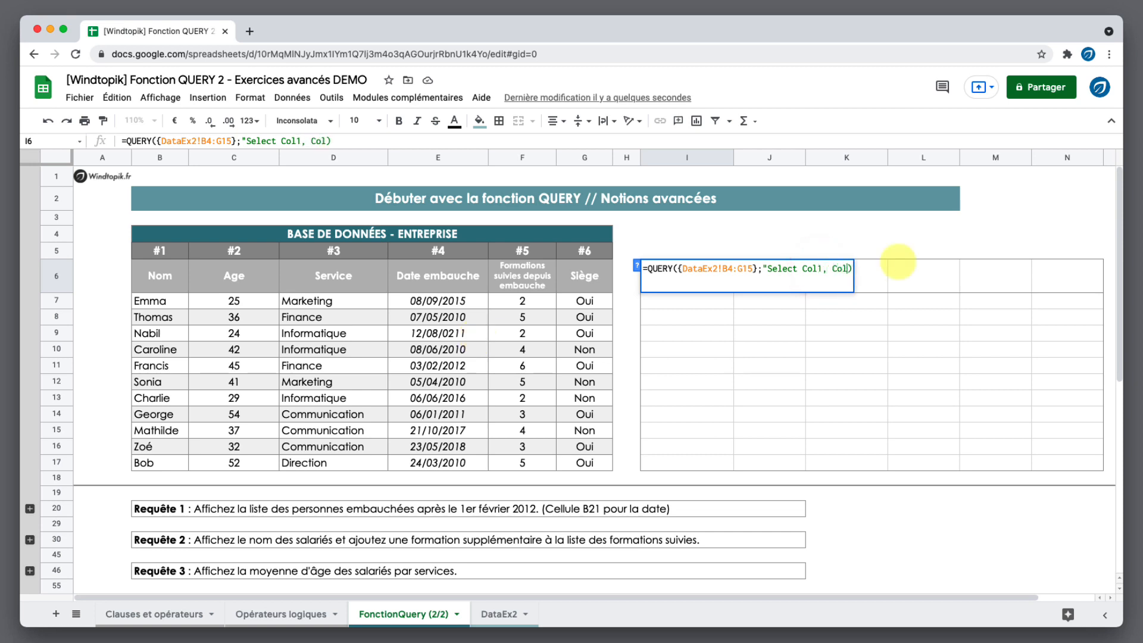
pyautogui.write('2, Col')
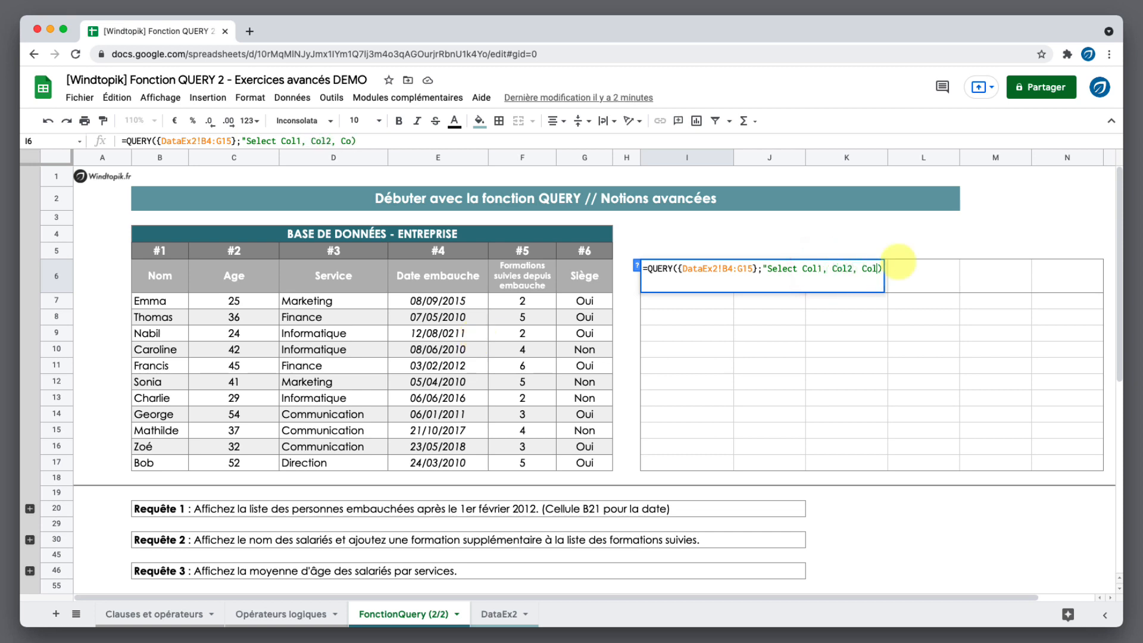
pyautogui.write('3"')
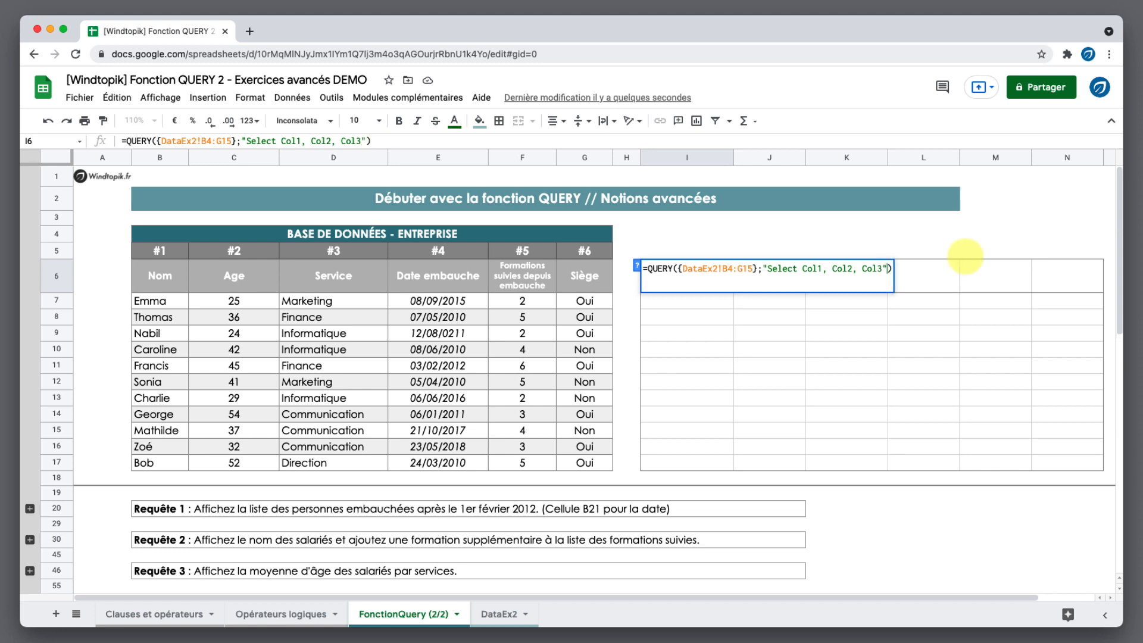
pyautogui.press('Return')
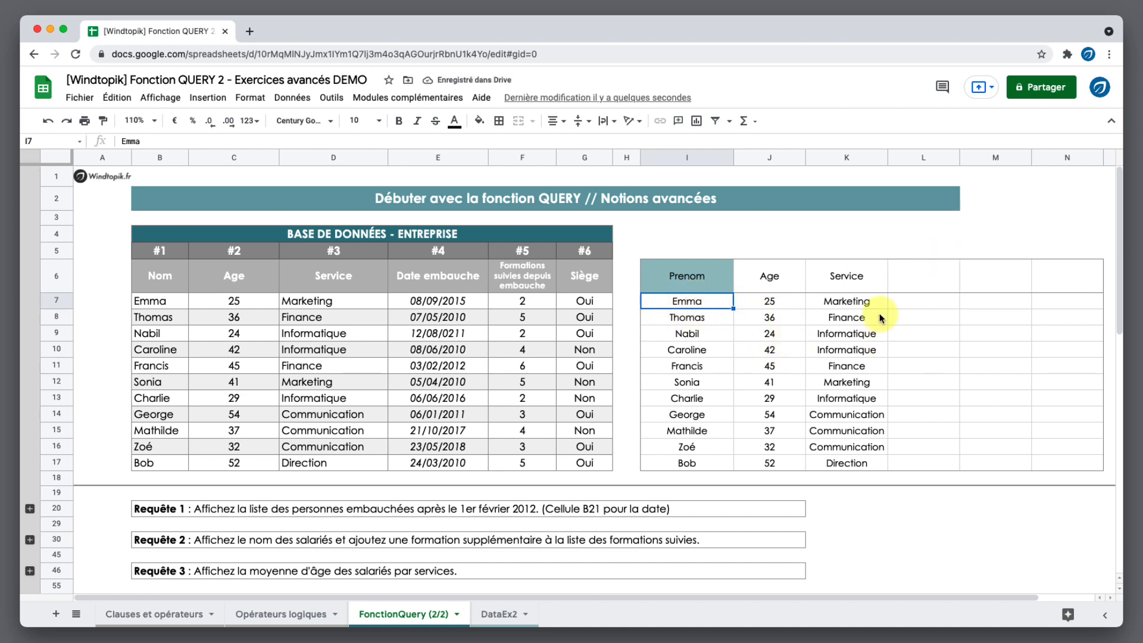
# Compare the source table on the DataEx2 sheet with the query result and formula in I6 on FonctionQuery (2/2)
pyautogui.click(501, 614)
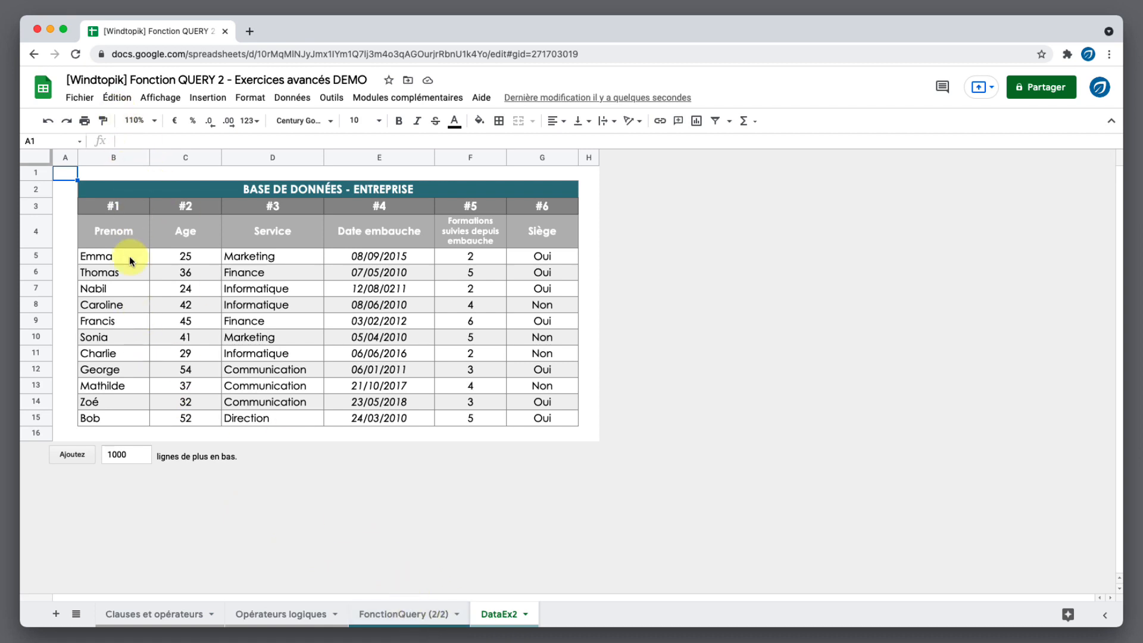
pyautogui.click(442, 619)
pyautogui.click(694, 275)
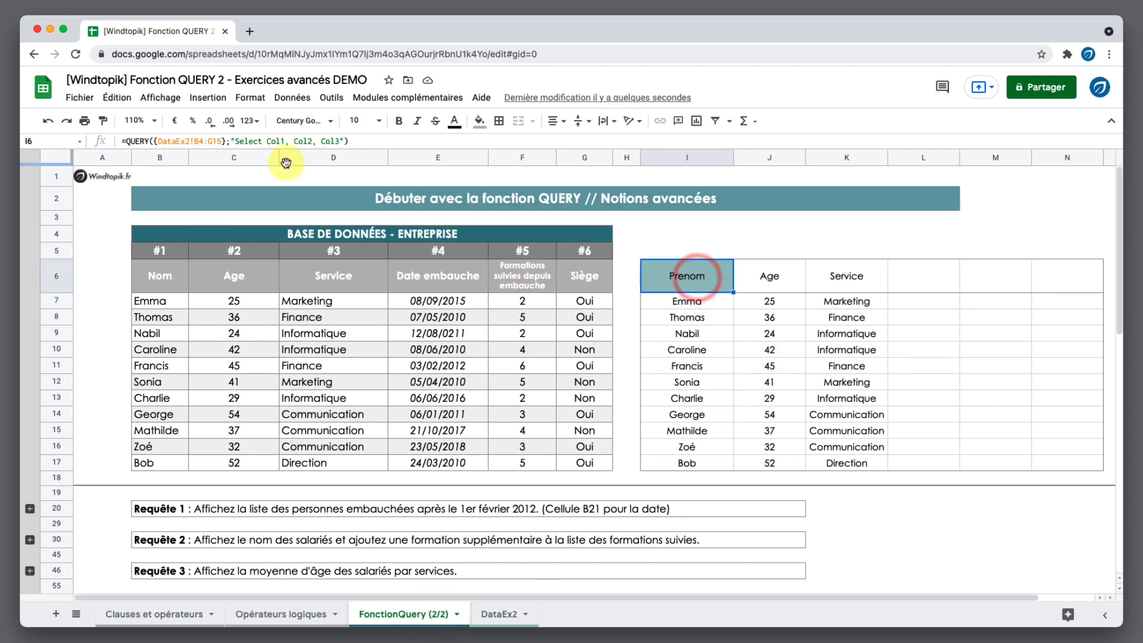